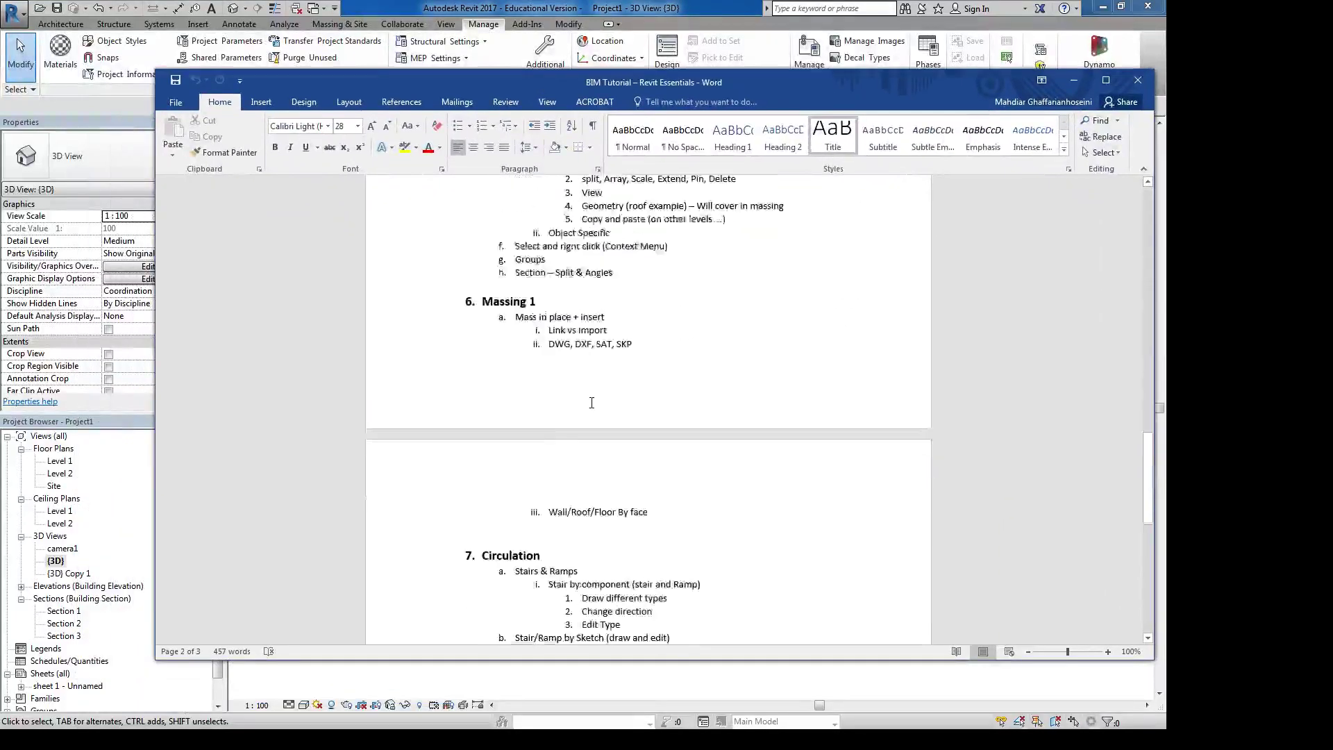
# Select the Edits section of the Word tutorial outline and return to the Revit 3D view
pyautogui.scroll(8, 598, 417)
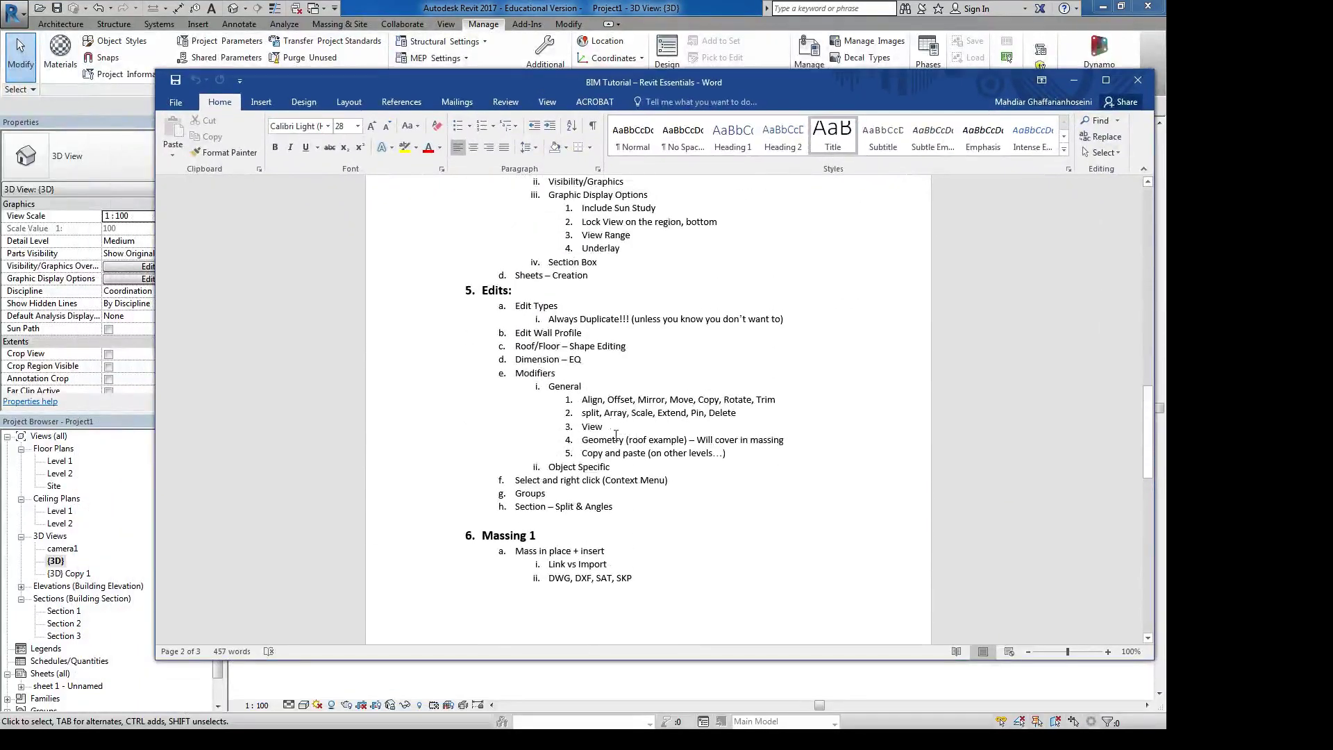
pyautogui.moveTo(614, 507); pyautogui.dragTo(549, 320)
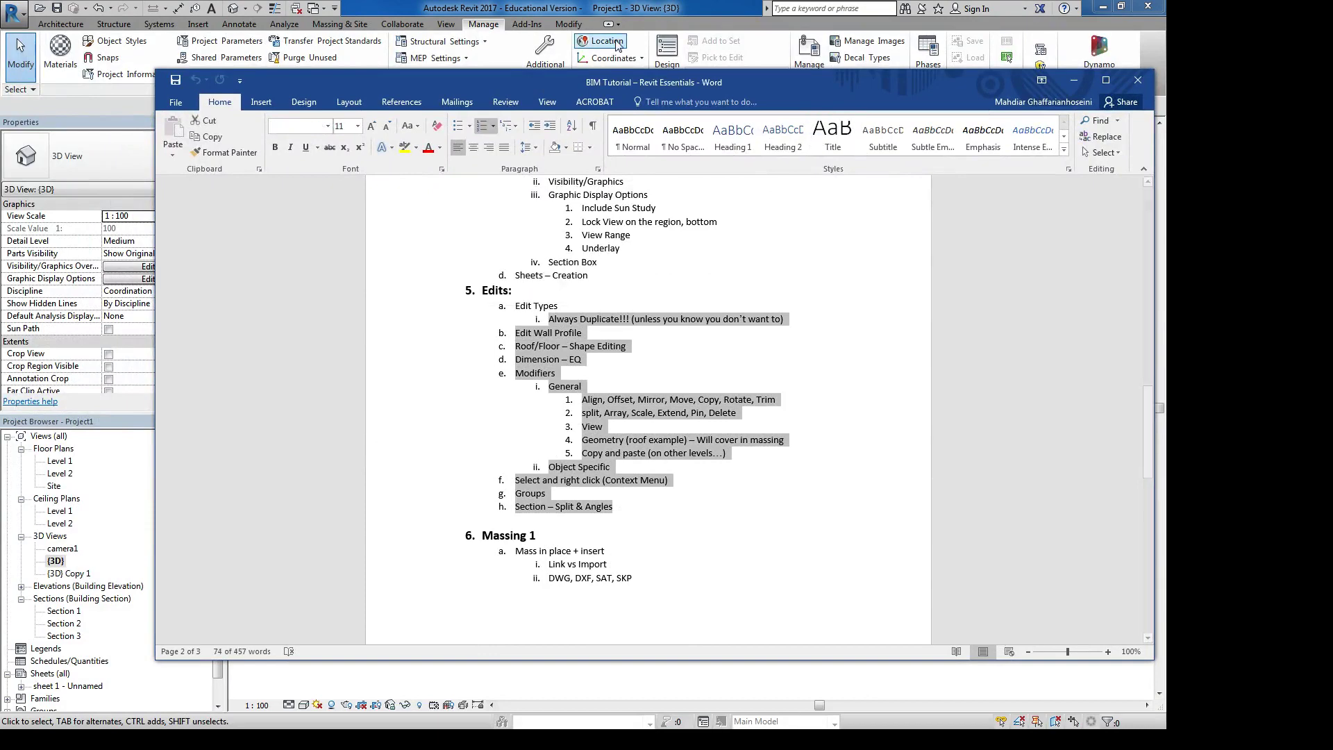
pyautogui.hotkey('alt', 'Tab')
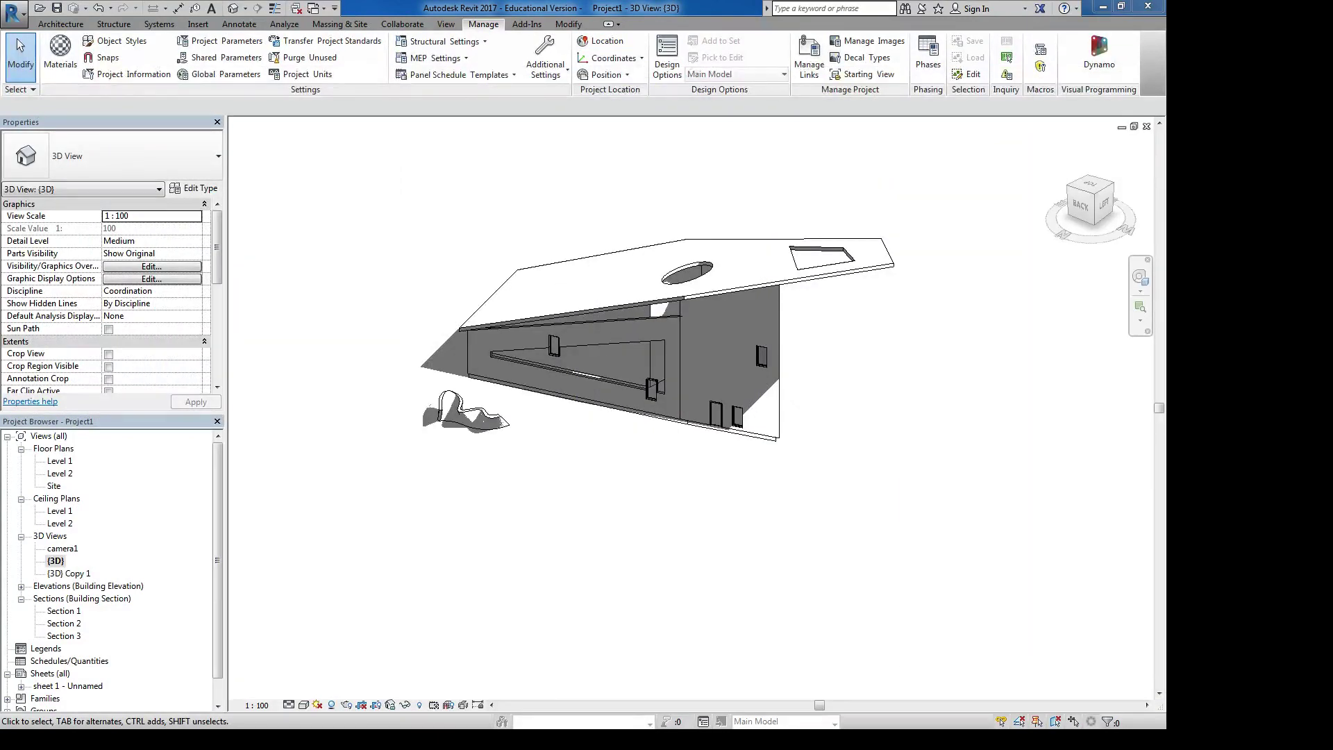
pyautogui.click(774, 326)
pyautogui.moveTo(774, 327)
pyautogui.keyDown('shift'); pyautogui.mouseDown(button='middle')
pyautogui.moveTo(745, 379)
pyautogui.moveTo(702, 376)
pyautogui.mouseUp(button='middle'); pyautogui.keyUp('shift')
pyautogui.click(206, 189)
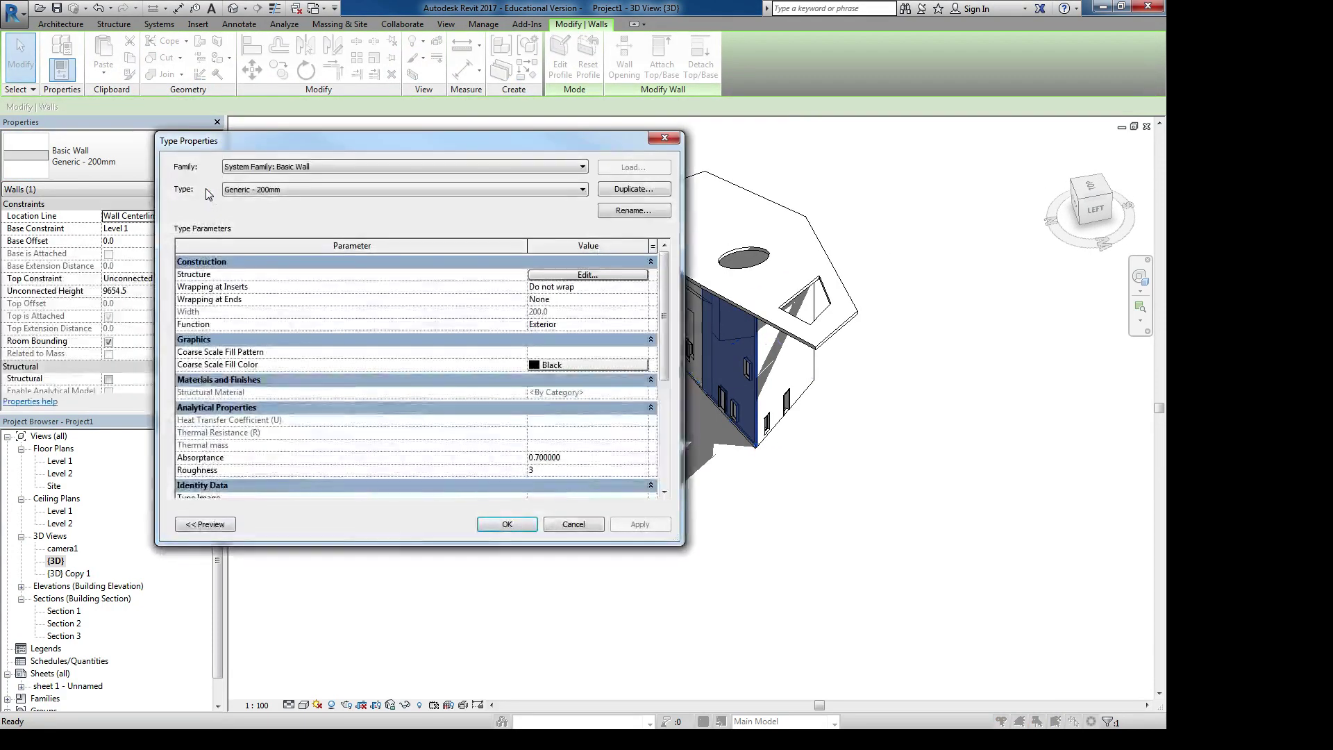
pyautogui.moveTo(332, 149); pyautogui.dragTo(361, 107)
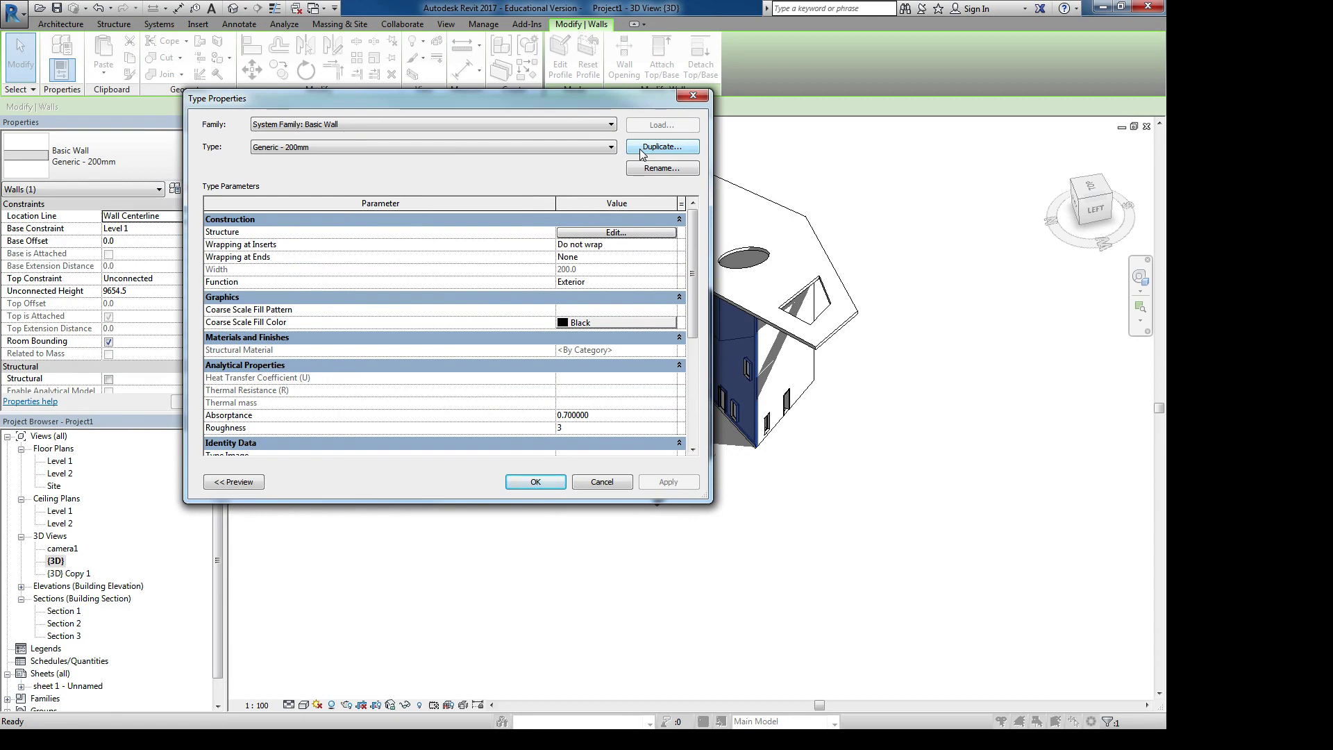
pyautogui.click(693, 95)
pyautogui.moveTo(641, 311); pyautogui.dragTo(646, 372, button='middle')
pyautogui.scroll(4, 648, 374)
pyautogui.doubleClick(643, 359)
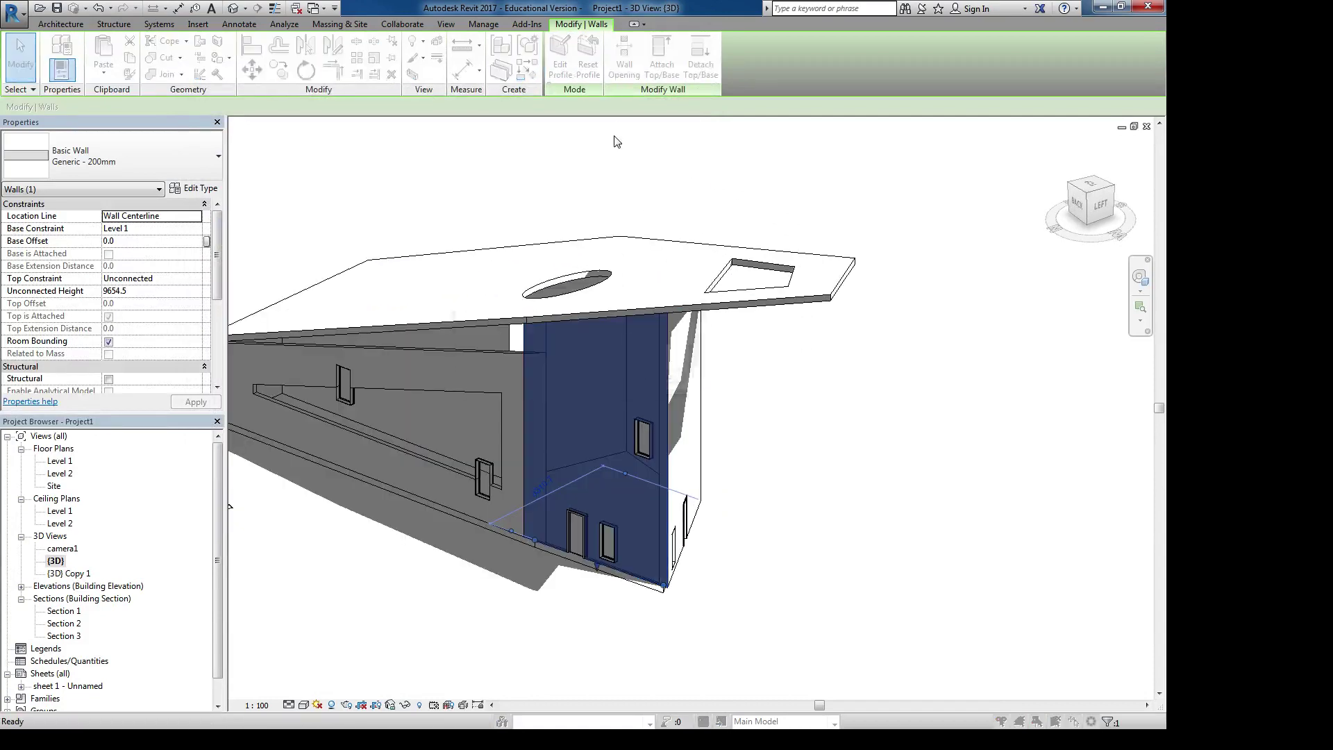
pyautogui.click(668, 380)
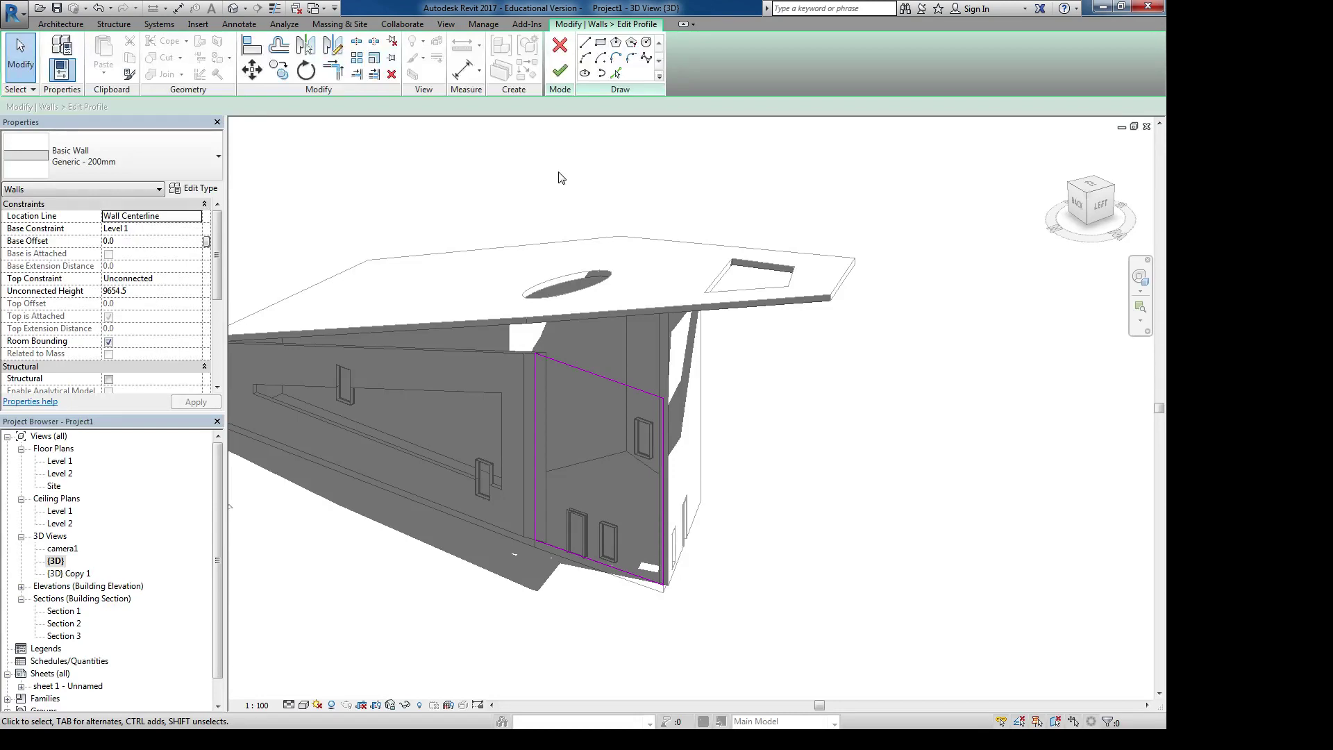
pyautogui.click(561, 46)
pyautogui.click(861, 218)
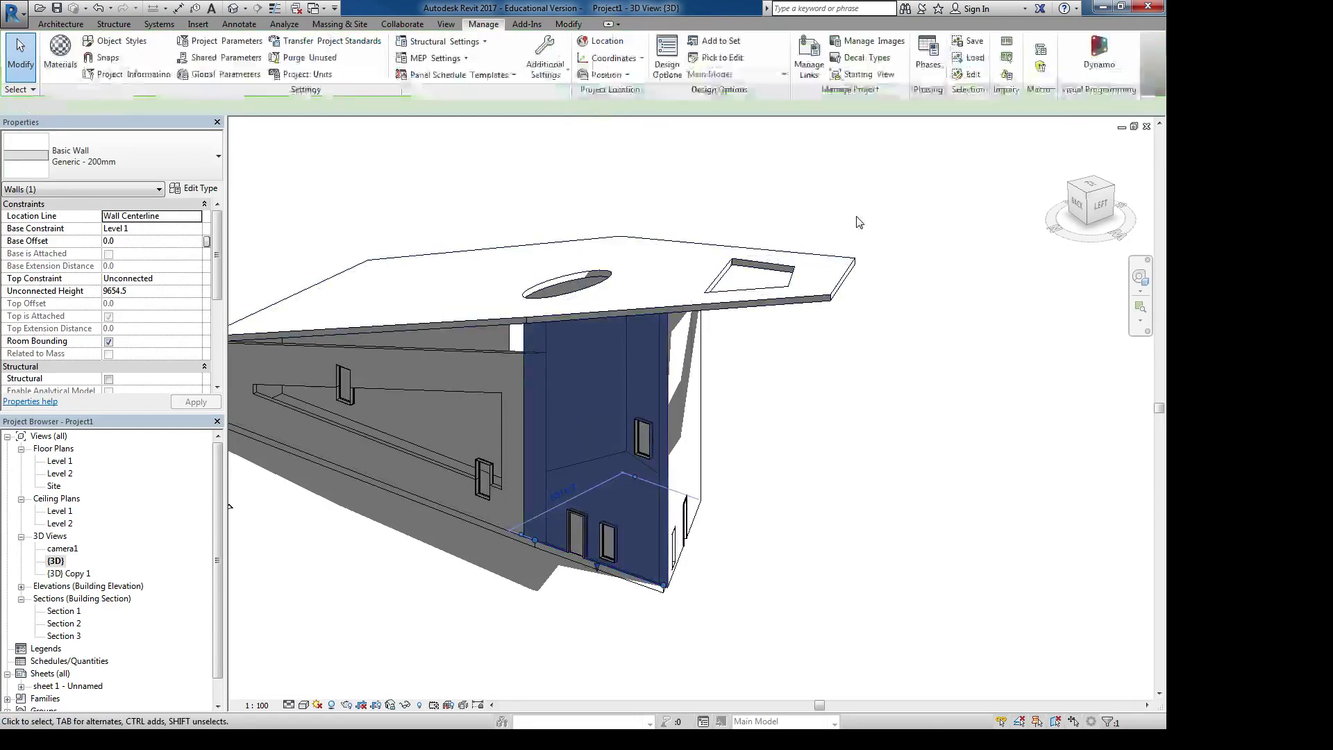
pyautogui.moveTo(836, 208); pyautogui.dragTo(887, 179, button='middle')
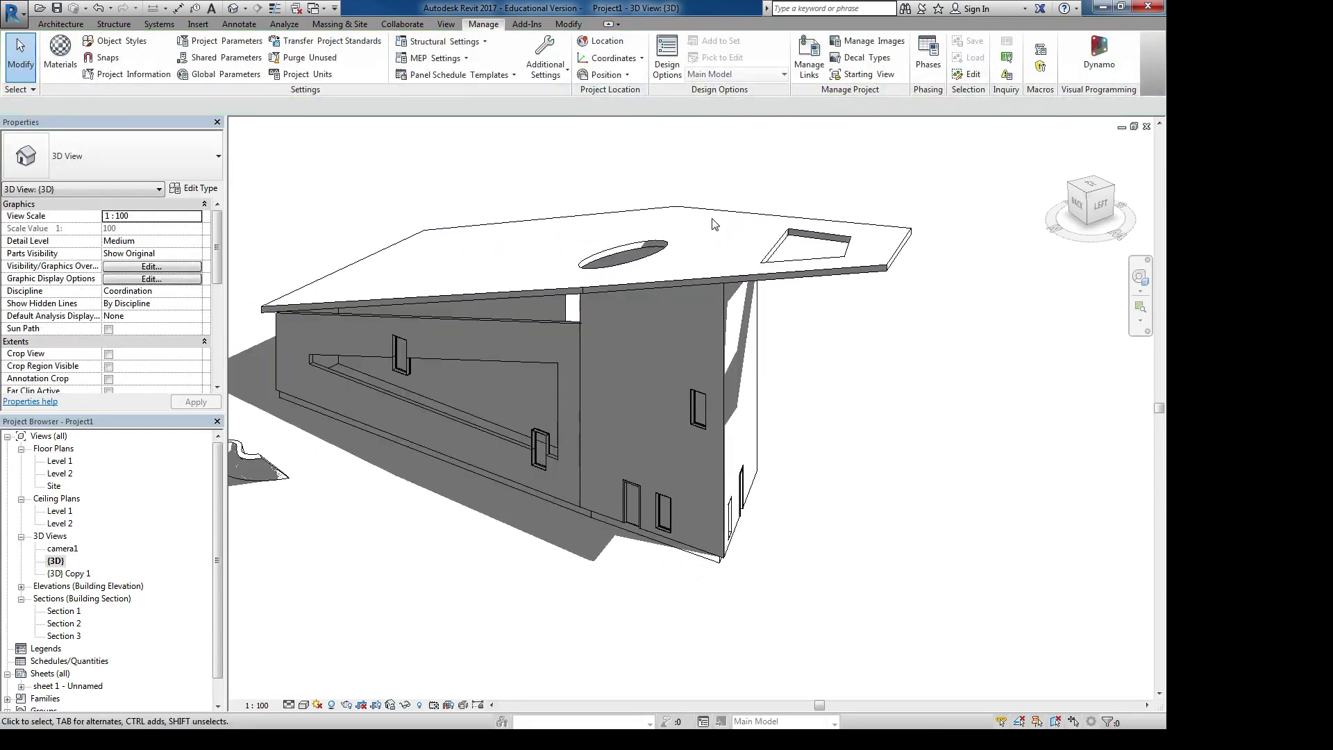
# Open the Level 1 plan and start a Roof by Footprint placed on Level 2
pyautogui.moveTo(718, 228); pyautogui.dragTo(767, 196, button='middle')
pyautogui.scroll(-3, 762, 195)
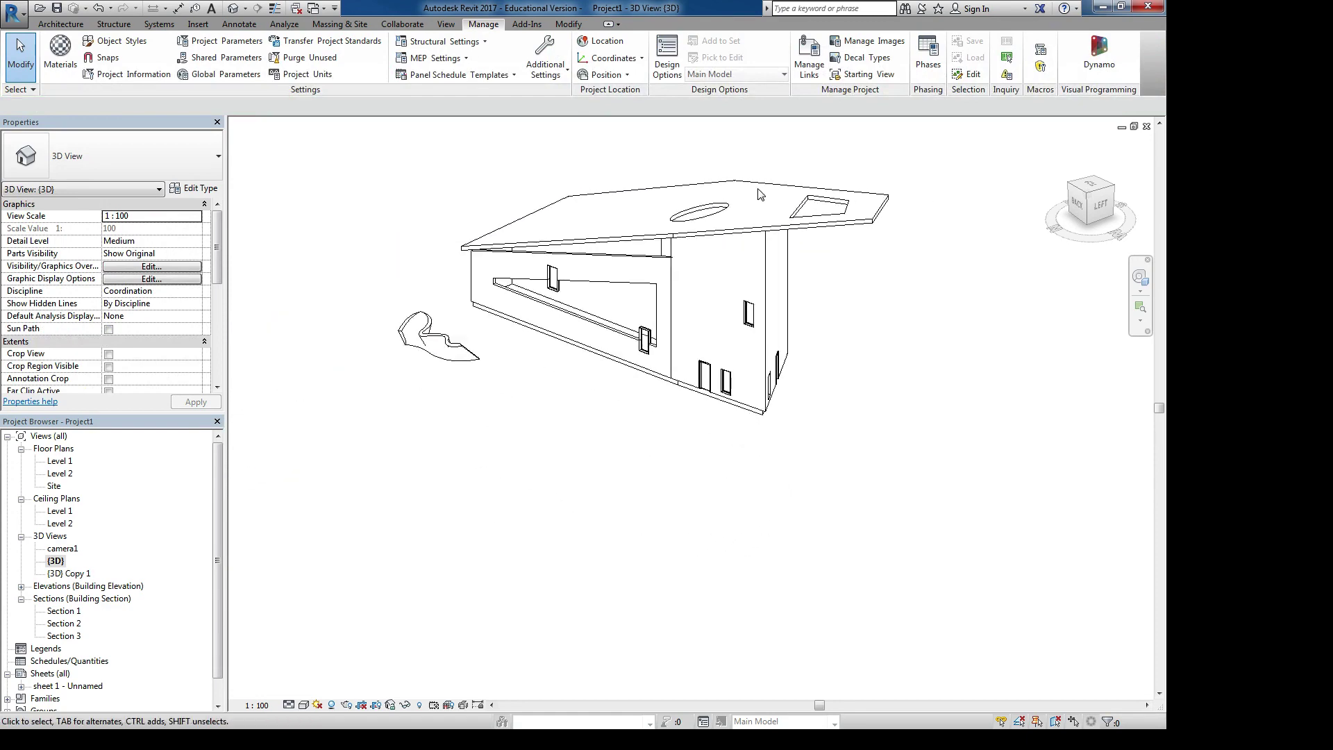
pyautogui.moveTo(535, 264); pyautogui.dragTo(575, 272, button='middle')
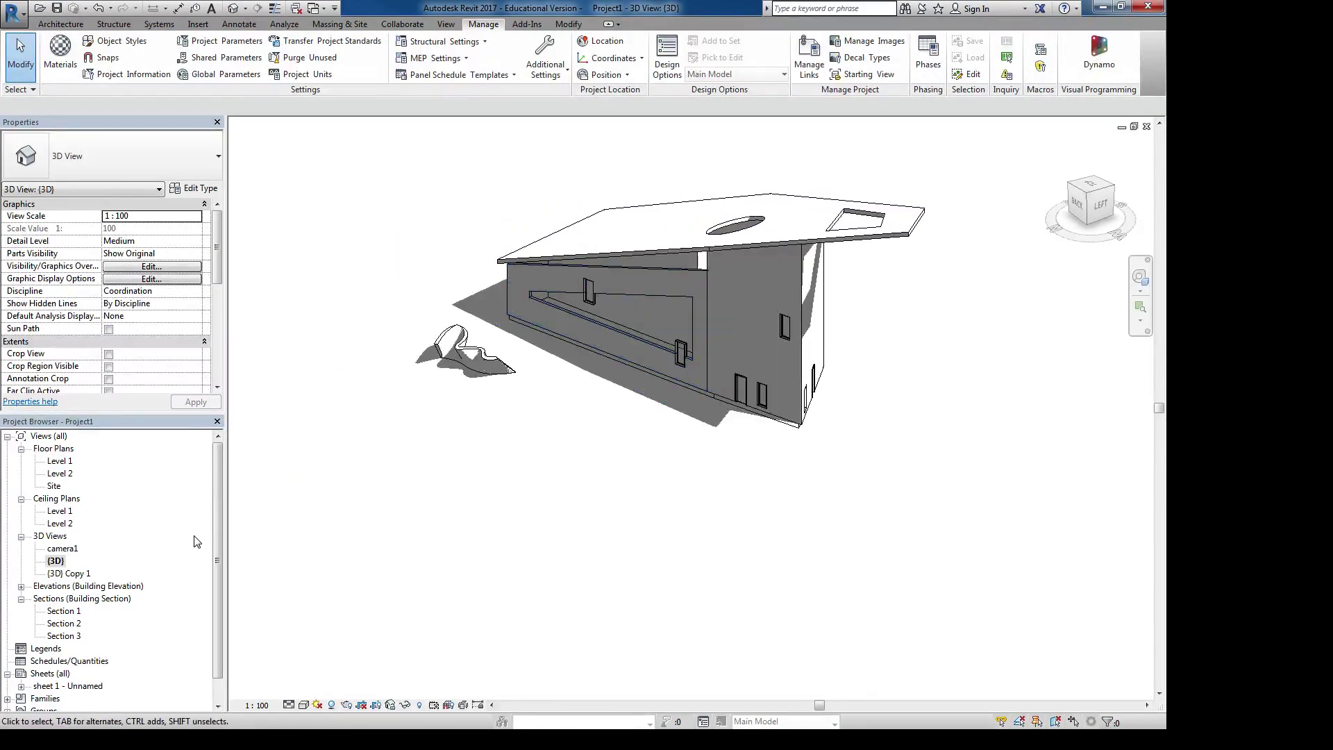
pyautogui.doubleClick(60, 461)
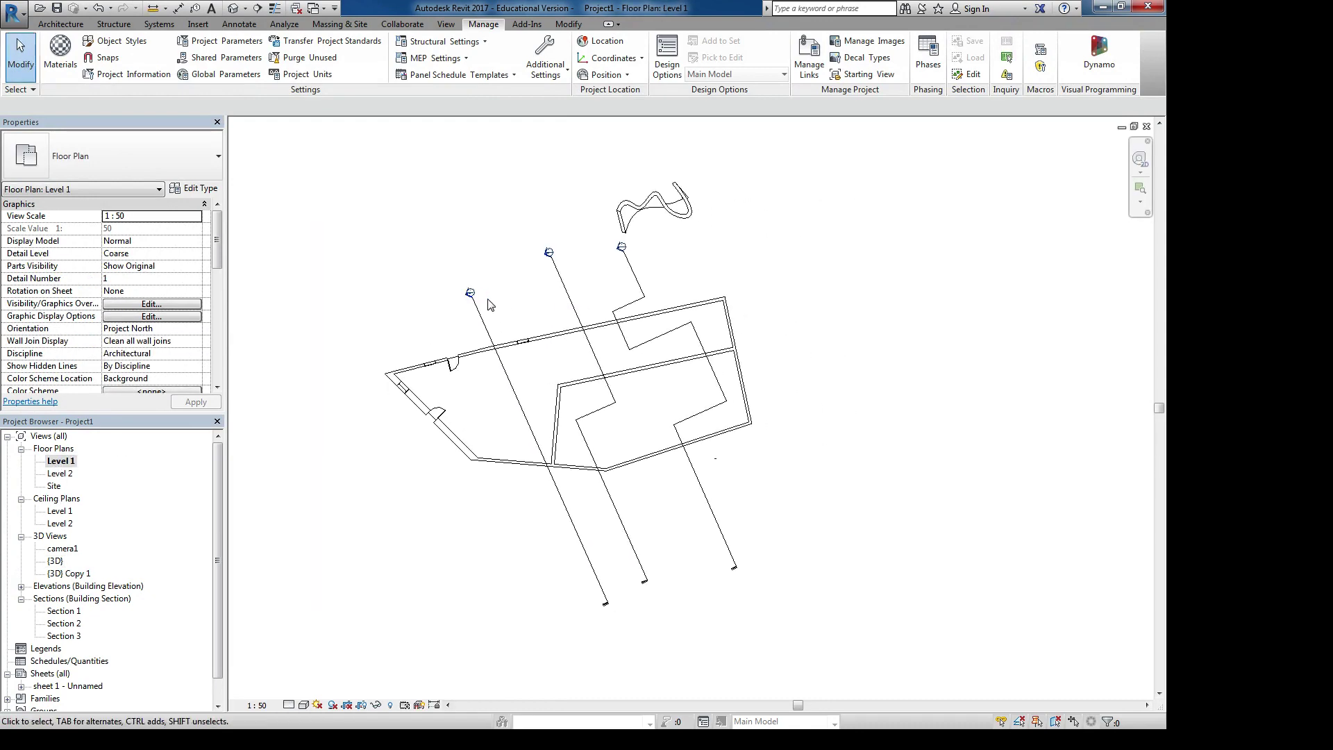
pyautogui.click(61, 24)
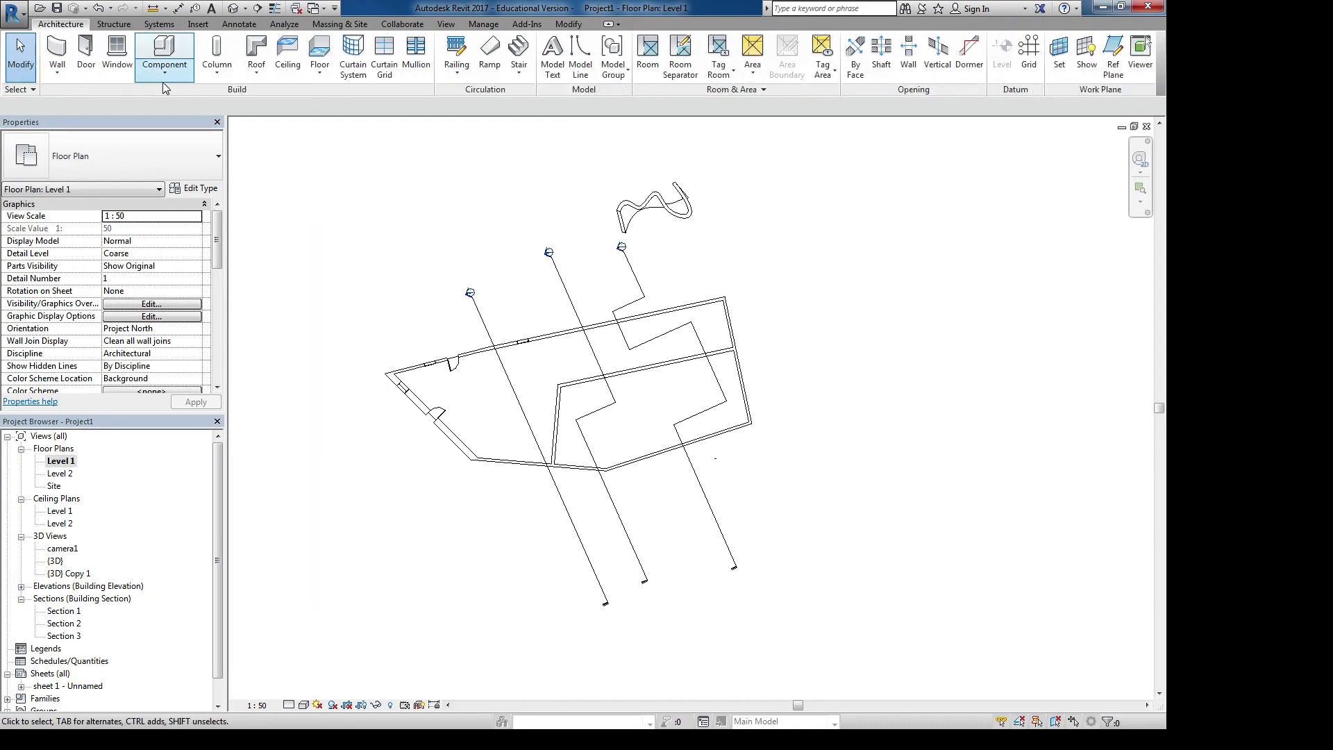
pyautogui.click(257, 77)
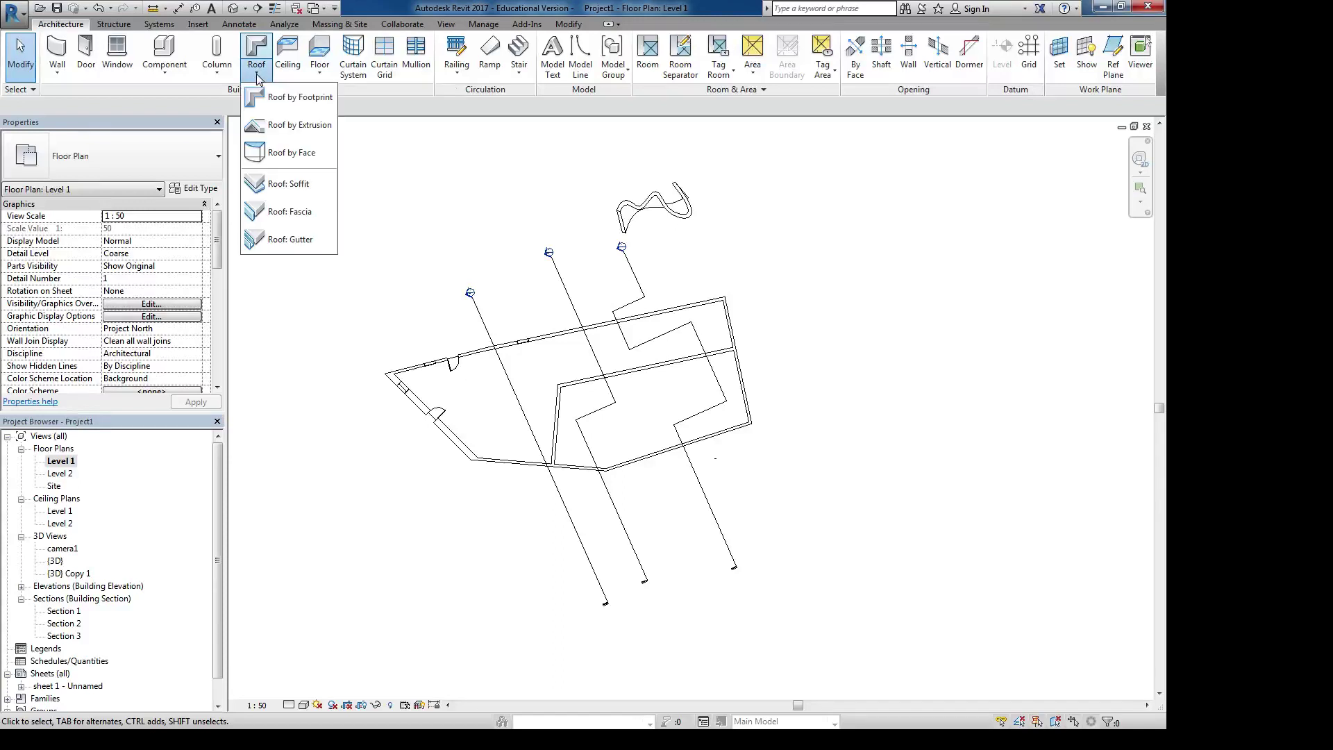
pyautogui.click(295, 98)
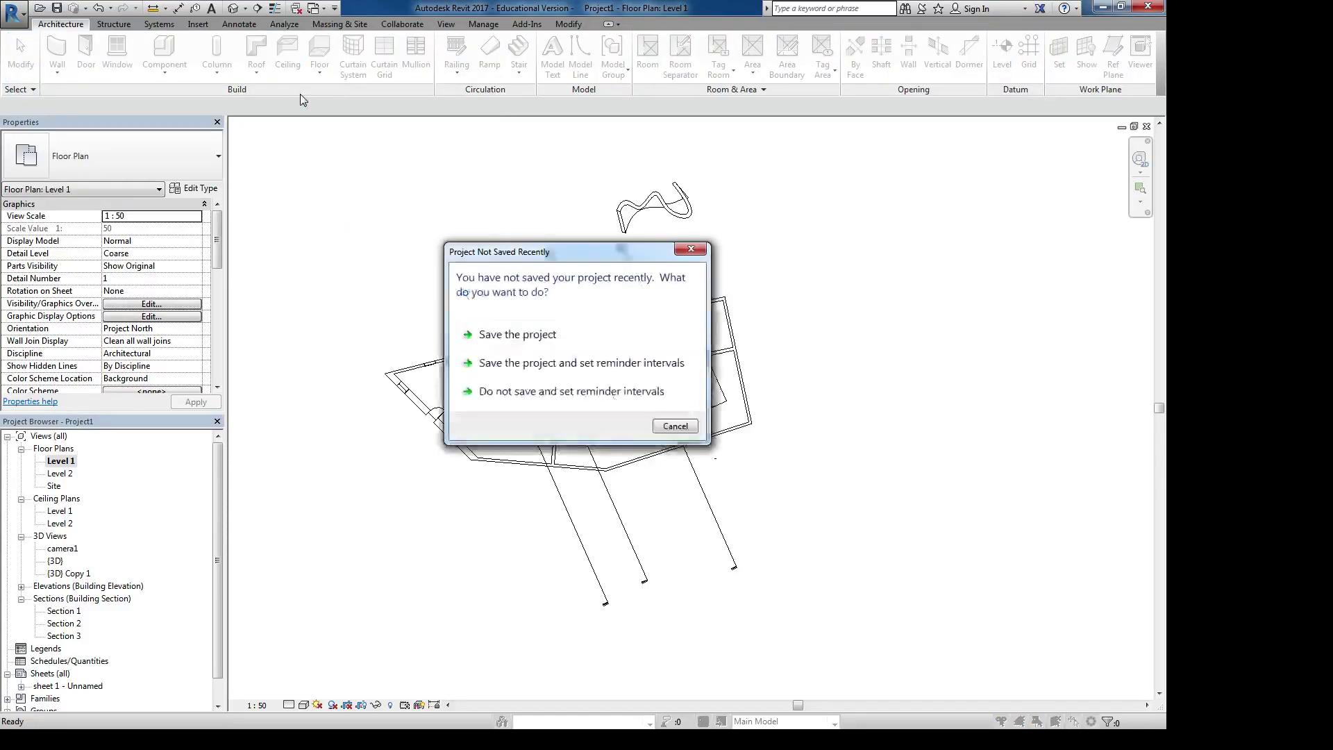
pyautogui.click(670, 427)
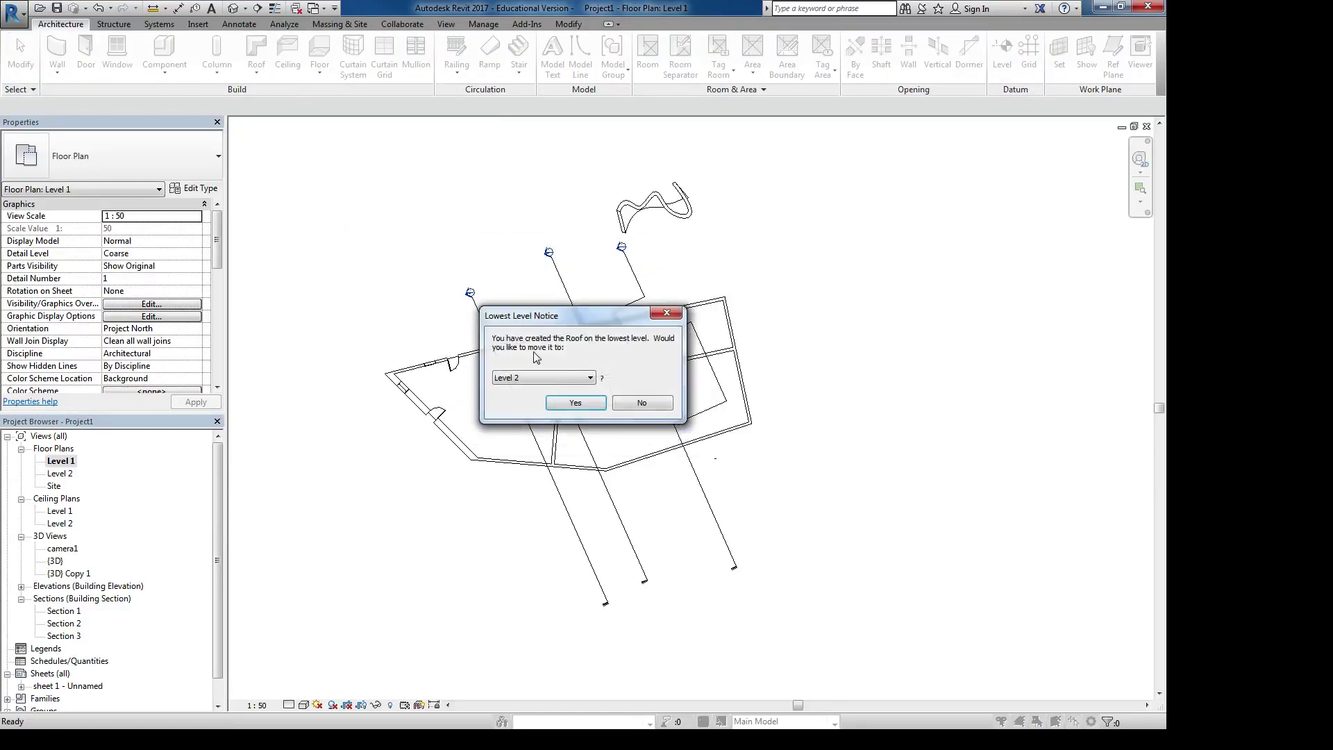
pyautogui.click(576, 404)
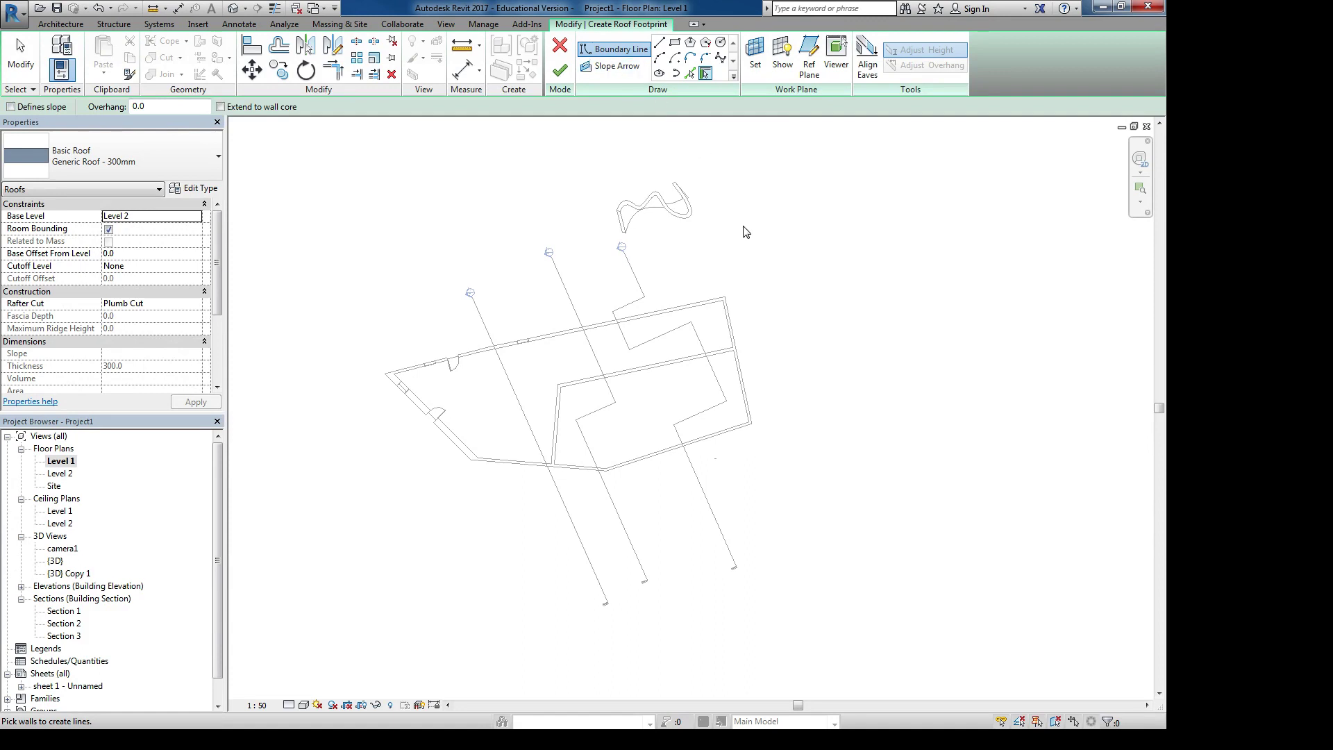
# Sketch a four-sided line footprint beside the building and finish the roof
pyautogui.click(659, 44)
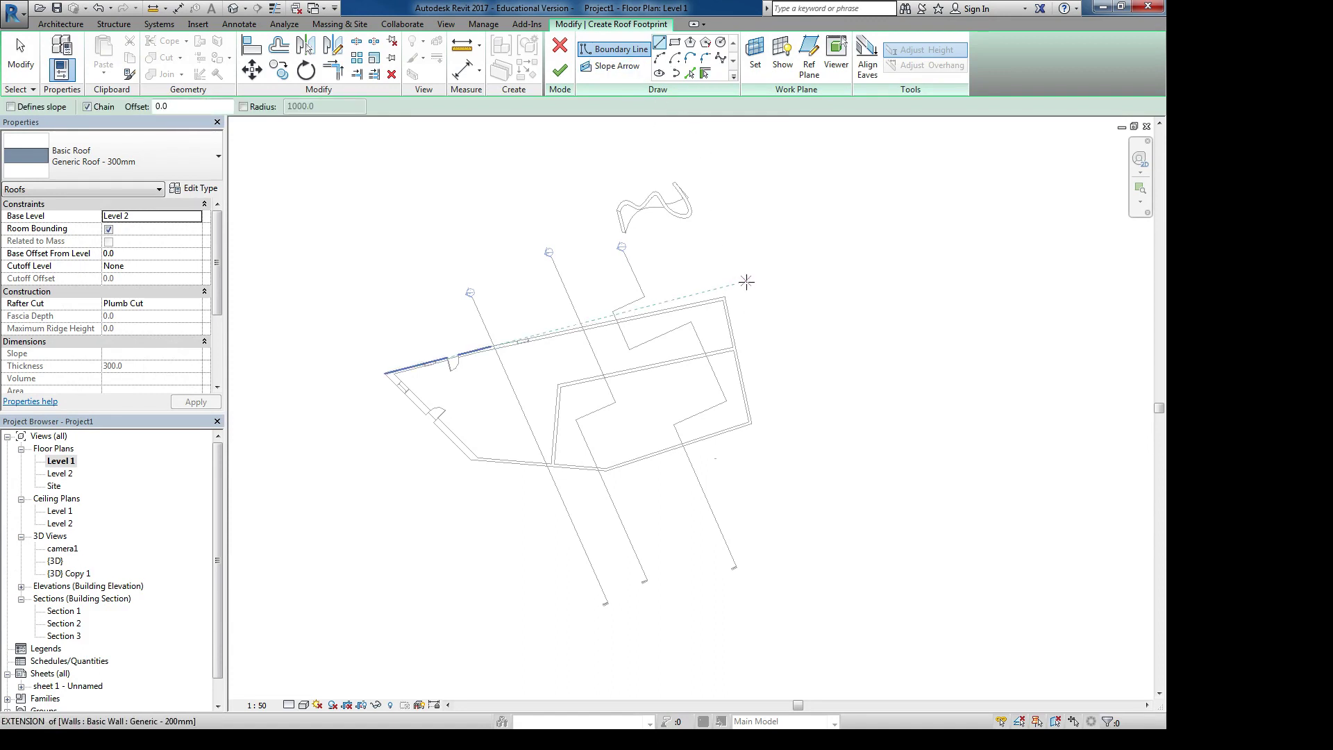
pyautogui.moveTo(944, 324); pyautogui.dragTo(584, 318, button='middle')
pyautogui.click(840, 284)
pyautogui.click(550, 276)
pyautogui.click(561, 411)
pyautogui.click(802, 449)
pyautogui.click(827, 286)
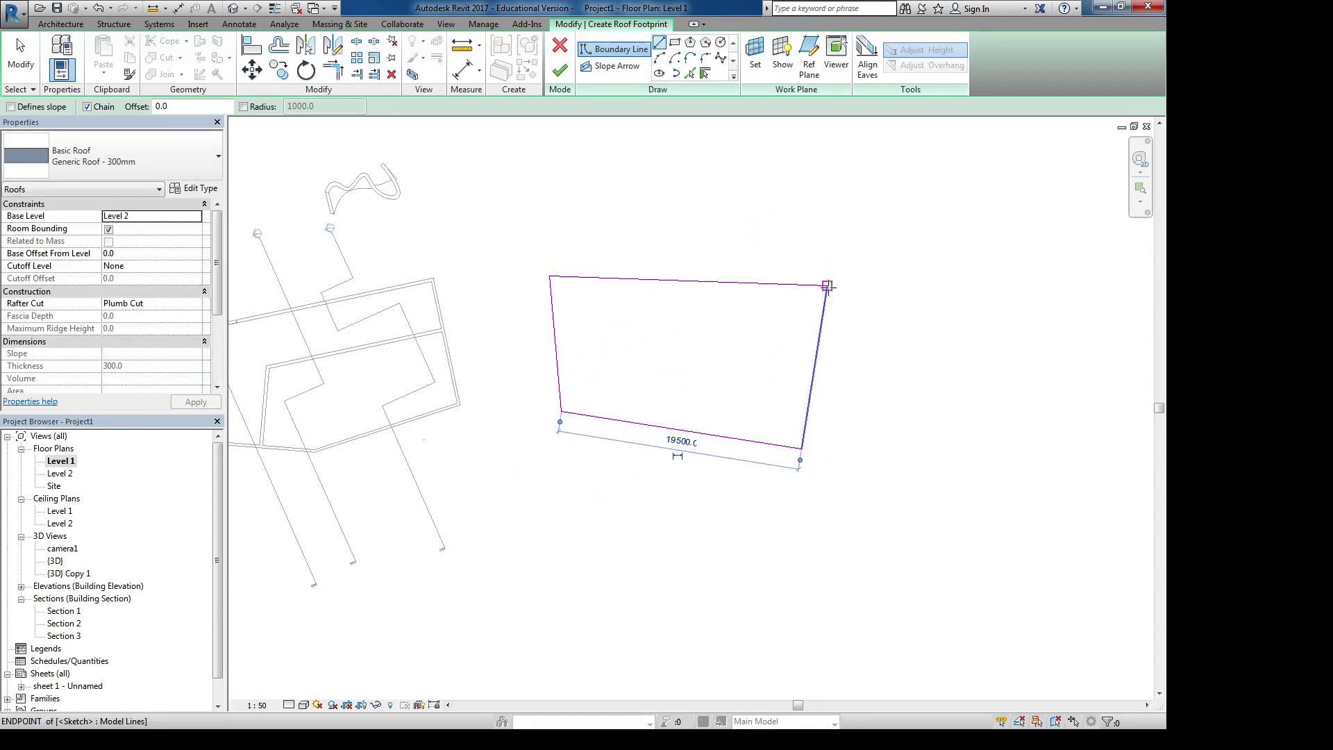
pyautogui.click(560, 80)
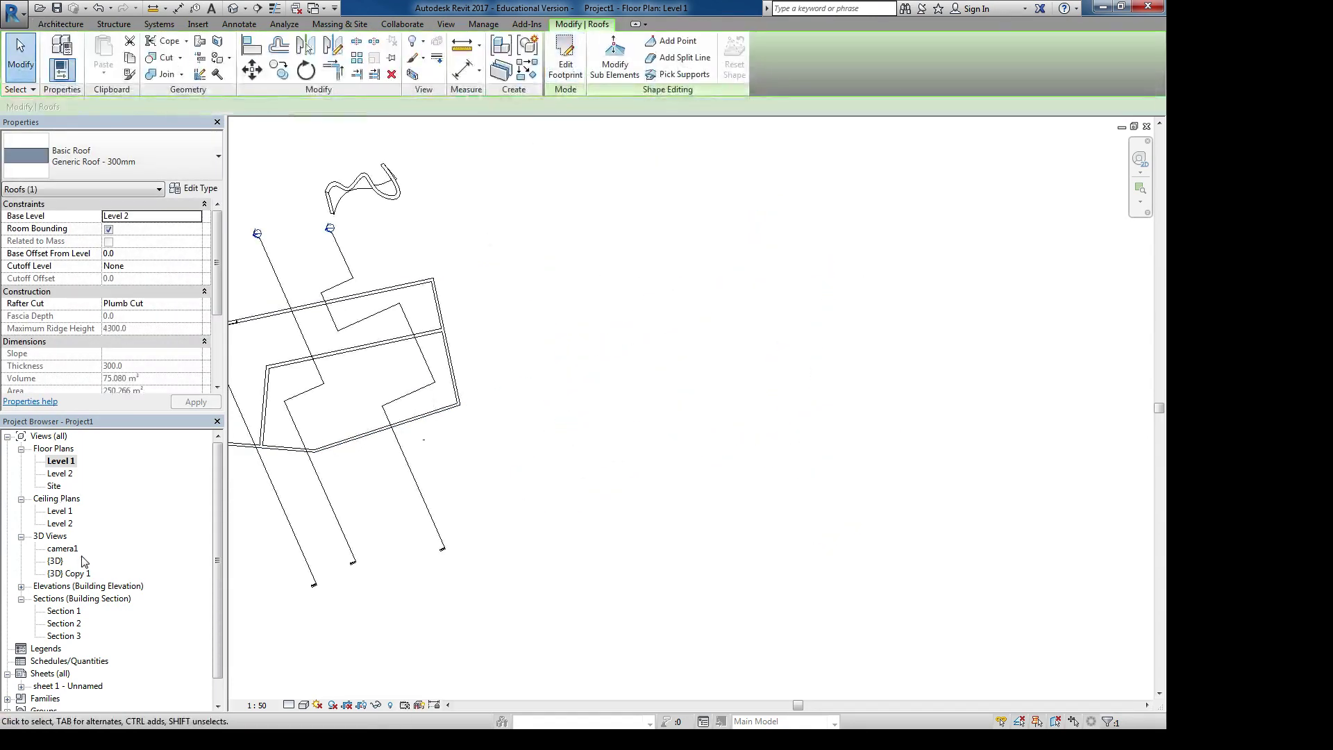
# Open the {3D} Copy 1 view and orbit in to select the new Generic Roof - 300mm slab
pyautogui.doubleClick(70, 576)
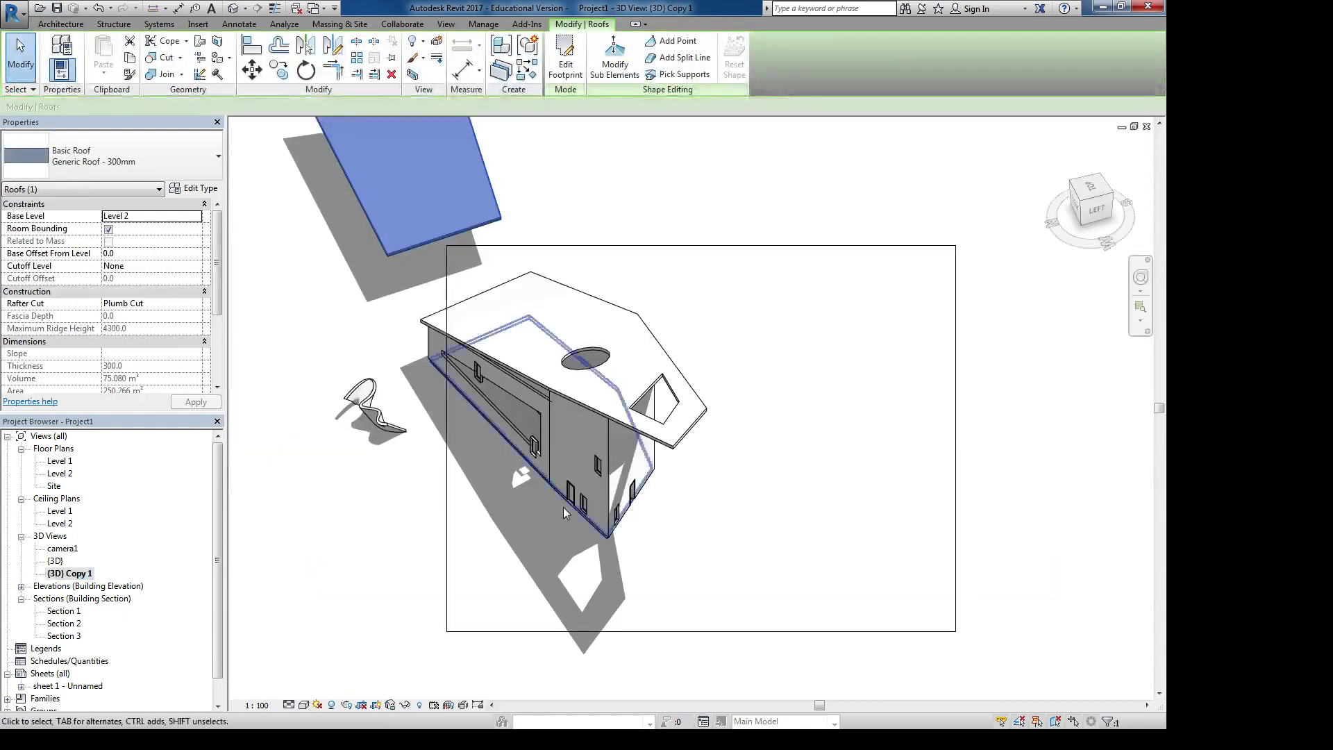
pyautogui.keyDown('shift'); pyautogui.moveTo(462, 481); pyautogui.dragTo(452, 624, button='middle'); pyautogui.keyUp('shift')
pyautogui.click(383, 709)
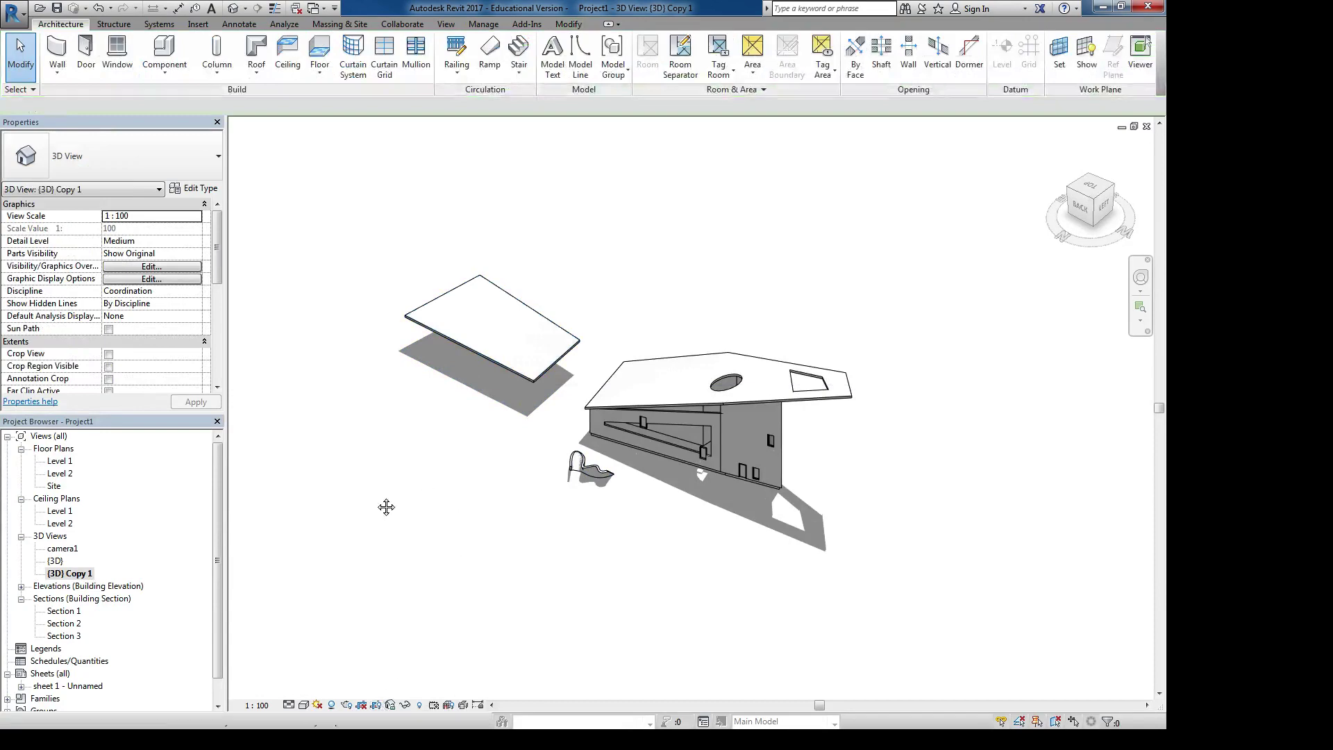
pyautogui.keyDown('shift'); pyautogui.moveTo(401, 488); pyautogui.dragTo(532, 343, button='middle'); pyautogui.keyUp('shift')
pyautogui.click(607, 250)
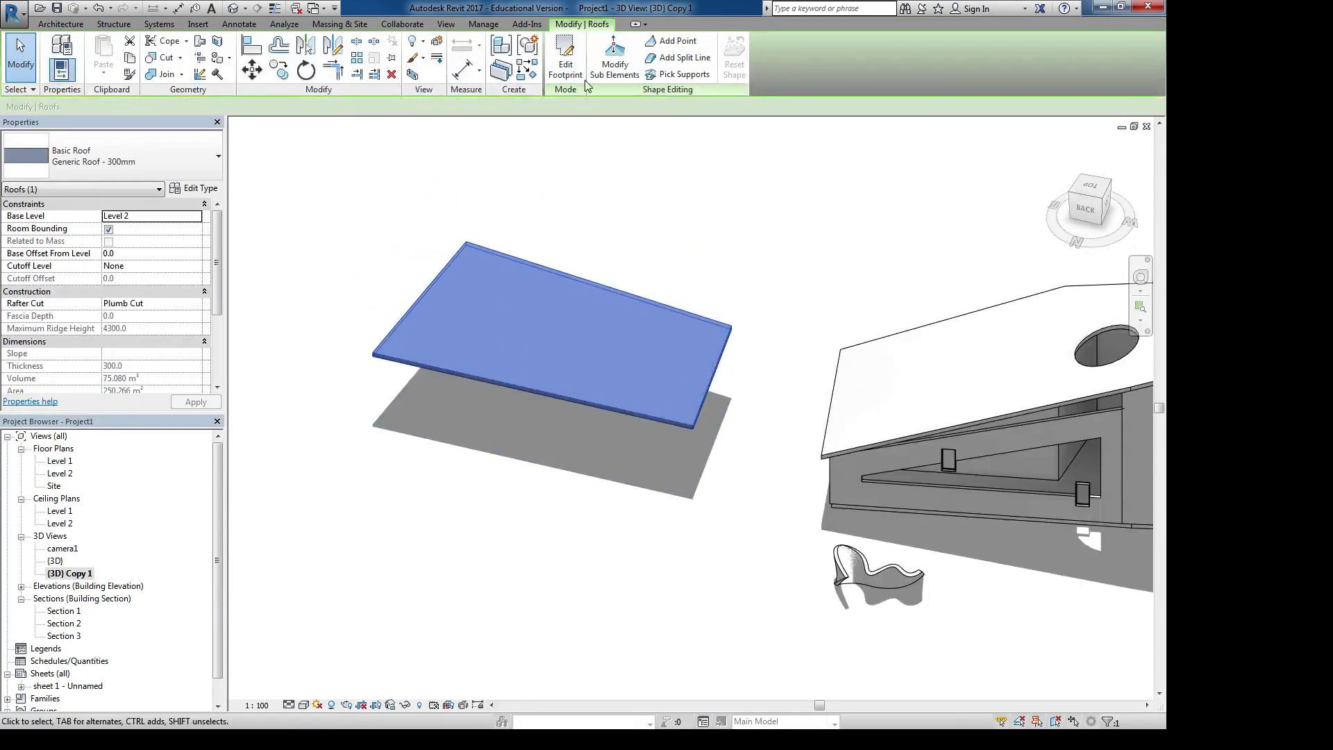
# Add two shape points to the roof and set their elevations to -1800 and 6000
pyautogui.click(655, 44)
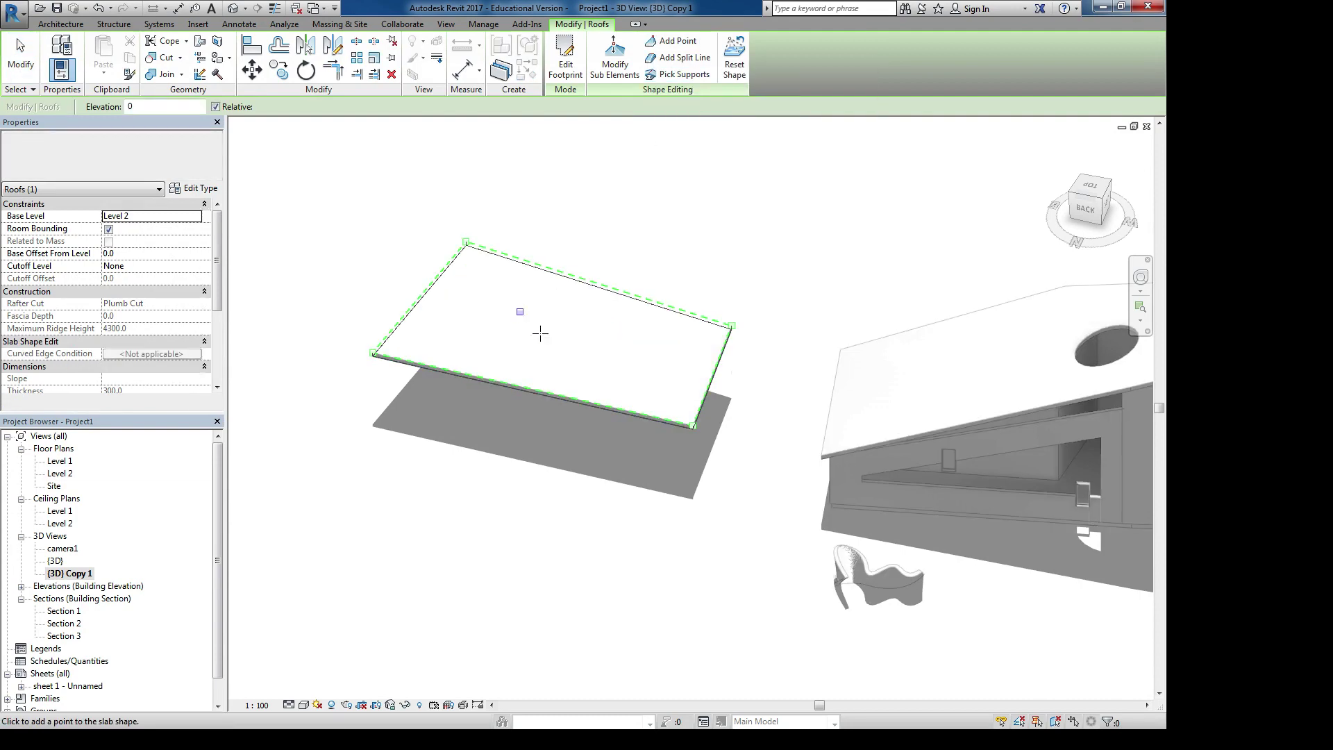
pyautogui.click(516, 309)
pyautogui.click(622, 379)
pyautogui.click(616, 50)
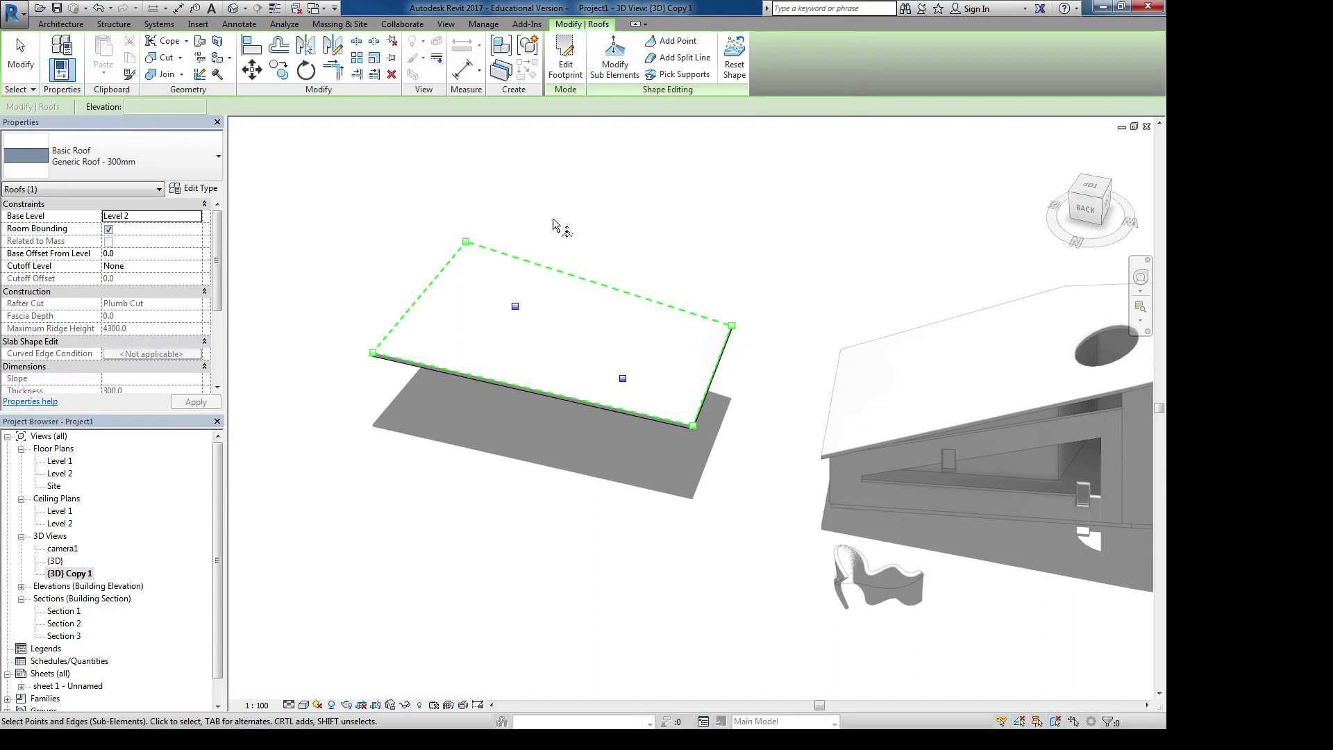
pyautogui.click(515, 305)
pyautogui.moveTo(516, 301); pyautogui.dragTo(515, 327)
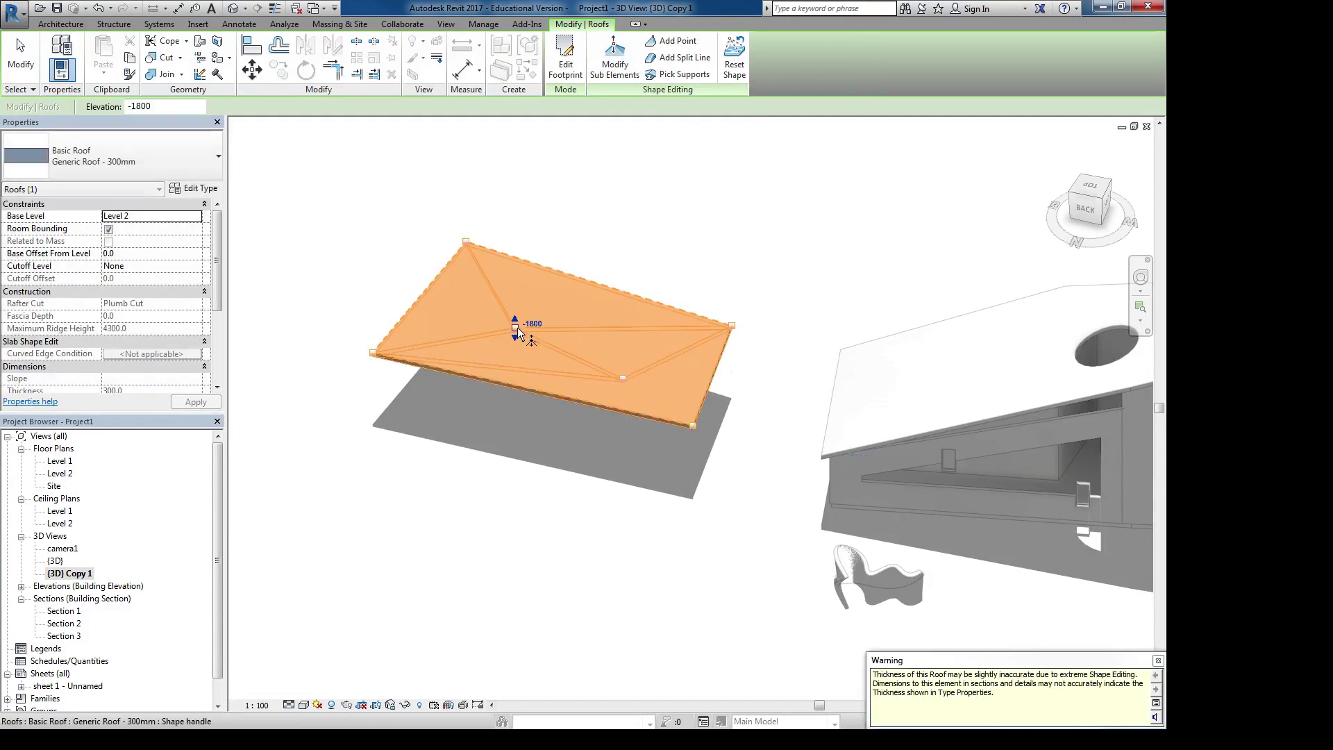
pyautogui.click(623, 379)
pyautogui.click(632, 374)
pyautogui.write('6000')
pyautogui.press('Return')
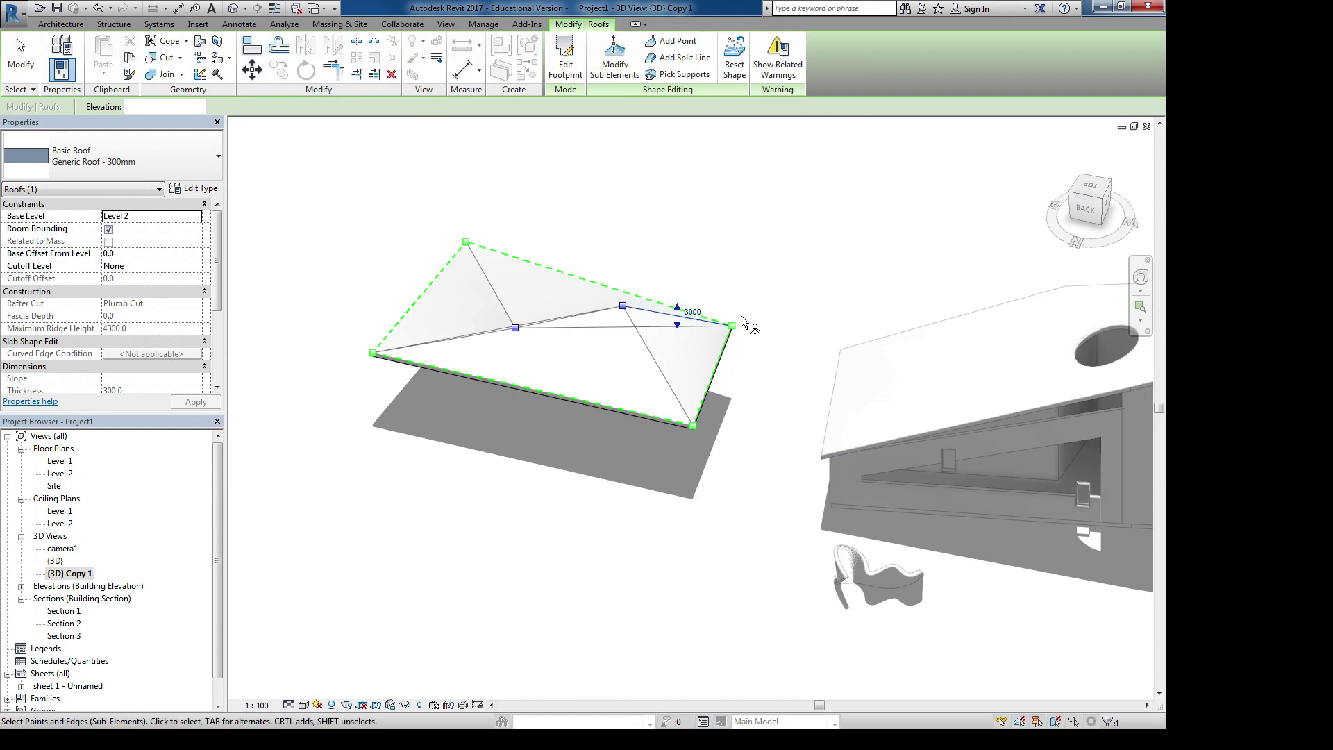
# Drop one roof corner to -7700 and raise the top vertex higher, orbiting to inspect
pyautogui.press('Escape')
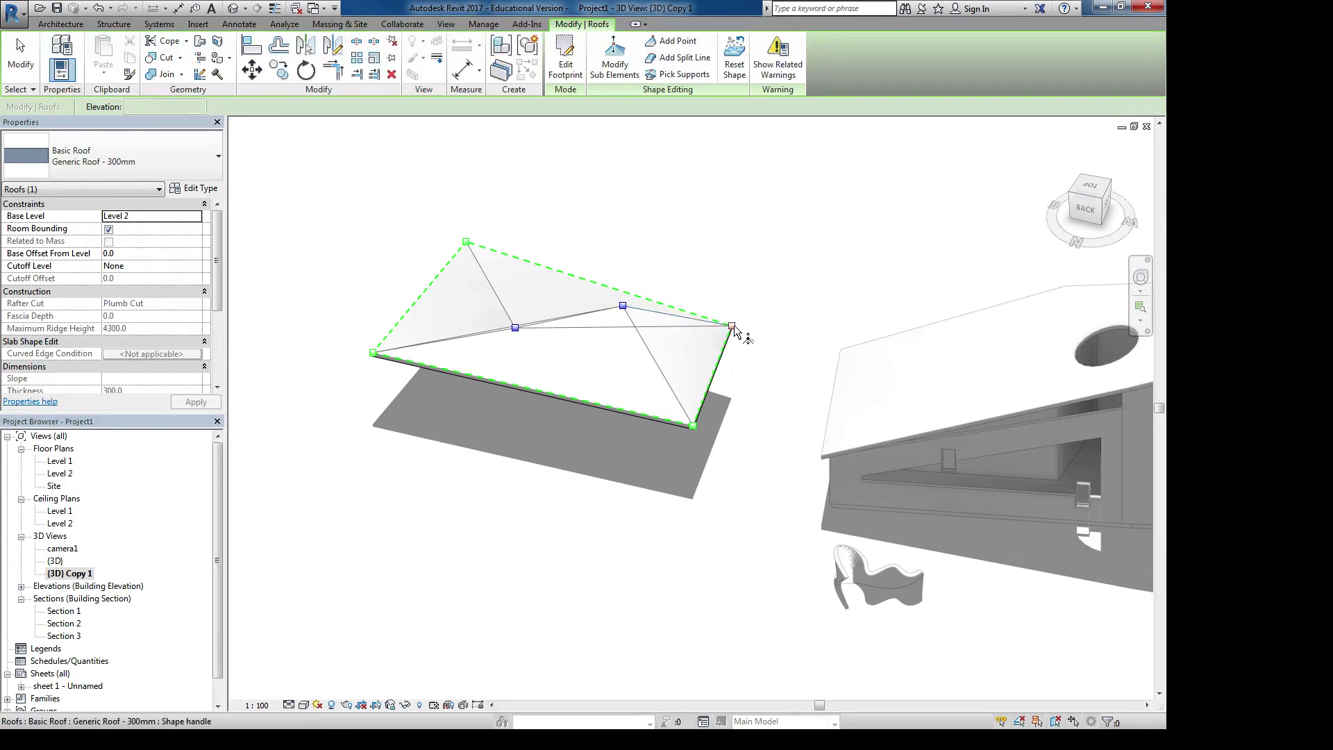
pyautogui.moveTo(734, 329); pyautogui.dragTo(732, 419)
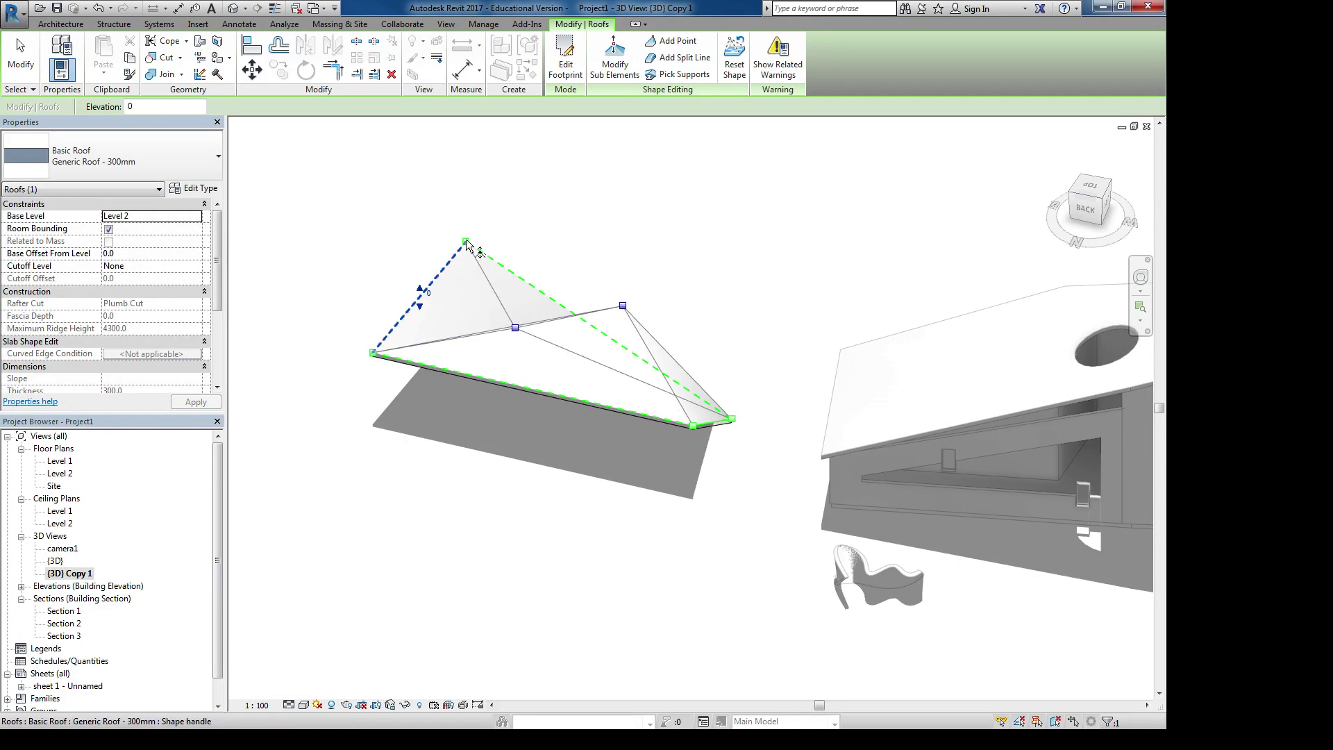
pyautogui.moveTo(468, 243); pyautogui.dragTo(467, 139)
pyautogui.keyDown('shift'); pyautogui.moveTo(703, 271); pyautogui.dragTo(428, 303, button='middle'); pyautogui.keyUp('shift')
pyautogui.keyDown('shift'); pyautogui.moveTo(765, 306); pyautogui.dragTo(695, 174, button='middle'); pyautogui.keyUp('shift')
# Reset the roof to flat and draw a split line across its middle
pyautogui.click(725, 44)
pyautogui.click(677, 58)
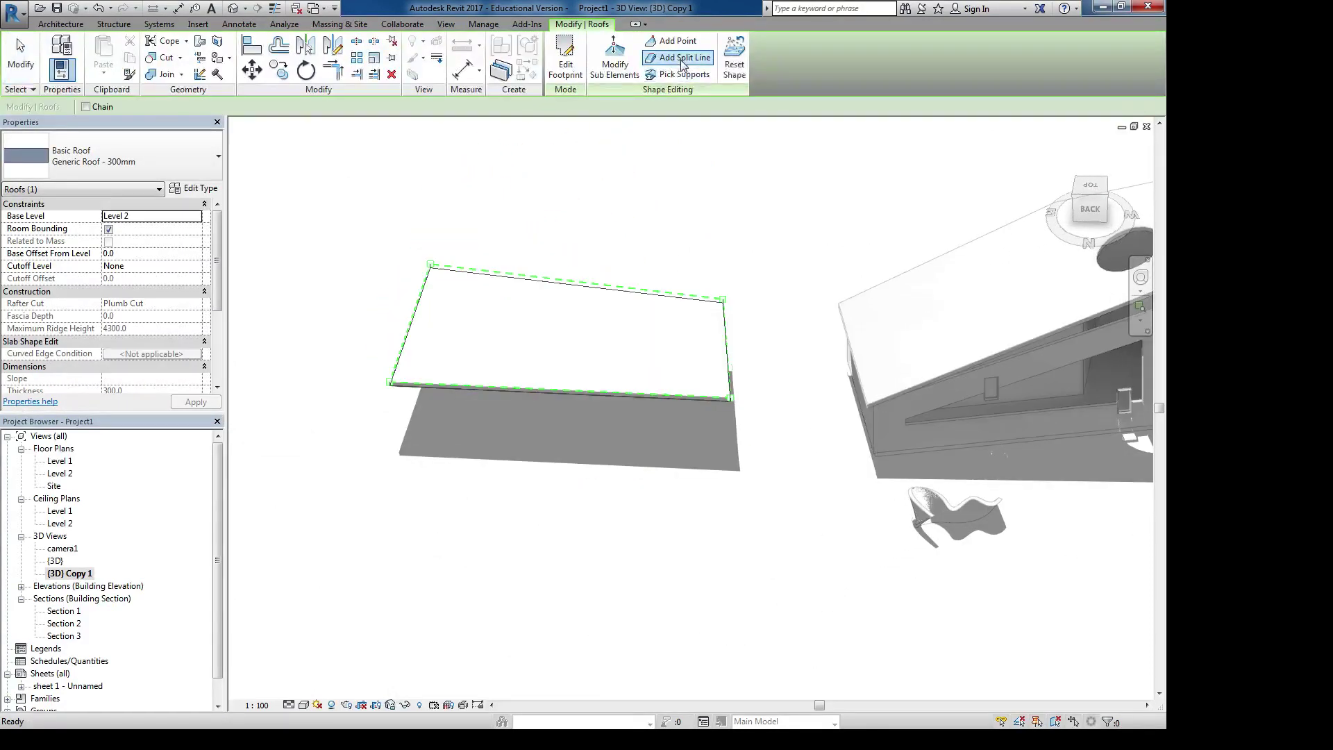
pyautogui.click(570, 281)
pyautogui.click(510, 387)
pyautogui.press('Escape')
# Raise the split line into a ridge and finish shape editing
pyautogui.click(545, 331)
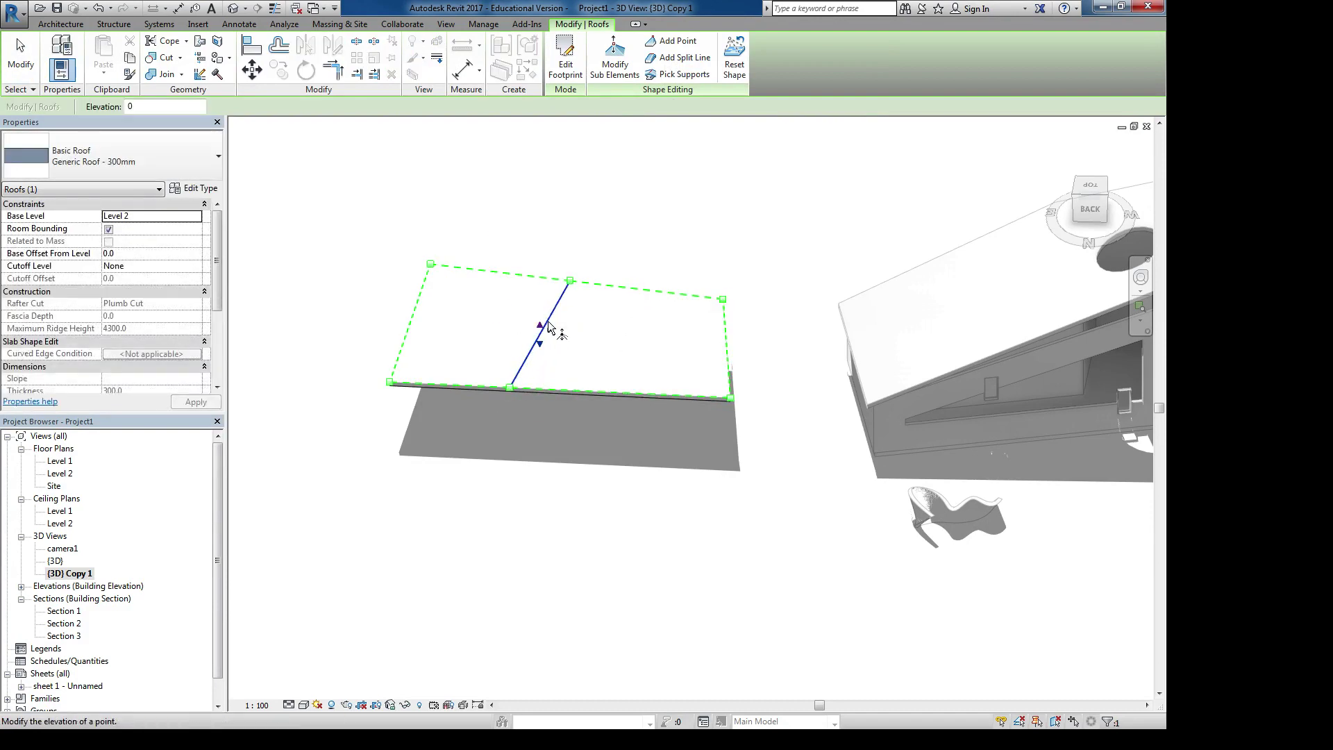
pyautogui.press('Return')
pyautogui.moveTo(590, 398)
pyautogui.mouseDown(button='middle')
pyautogui.moveTo(804, 301)
pyautogui.moveTo(506, 427)
pyautogui.moveTo(521, 417)
pyautogui.mouseUp(button='middle')
pyautogui.scroll(-2, 341, 206)
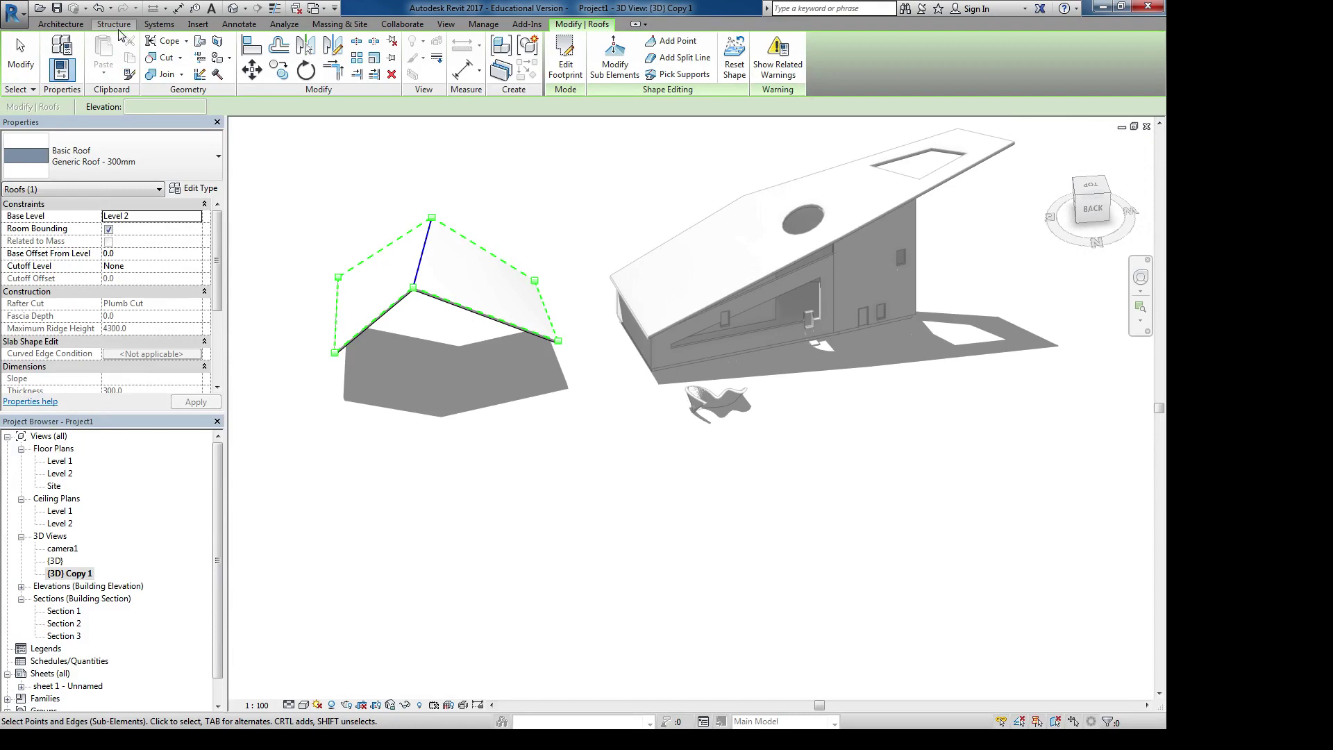
pyautogui.moveTo(376, 200); pyautogui.dragTo(380, 215, button='middle')
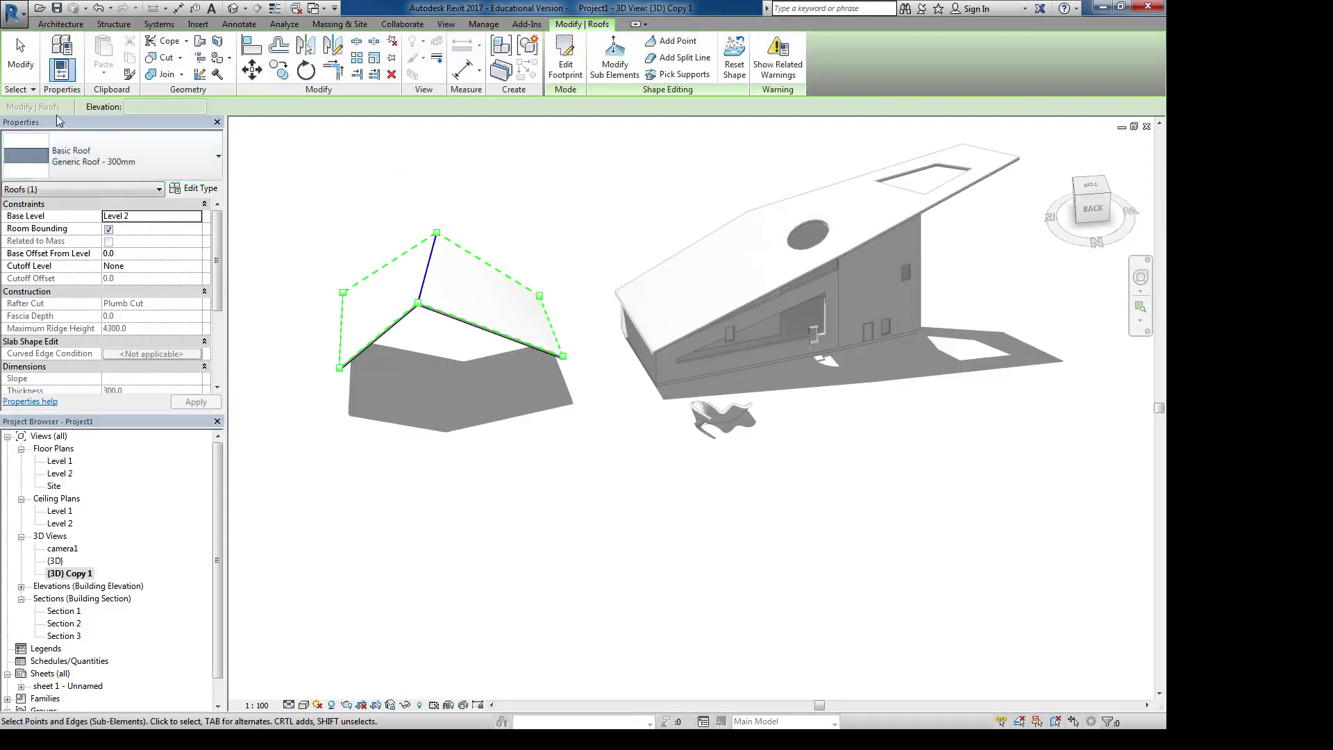
pyautogui.press('Escape')
pyautogui.press('Escape')
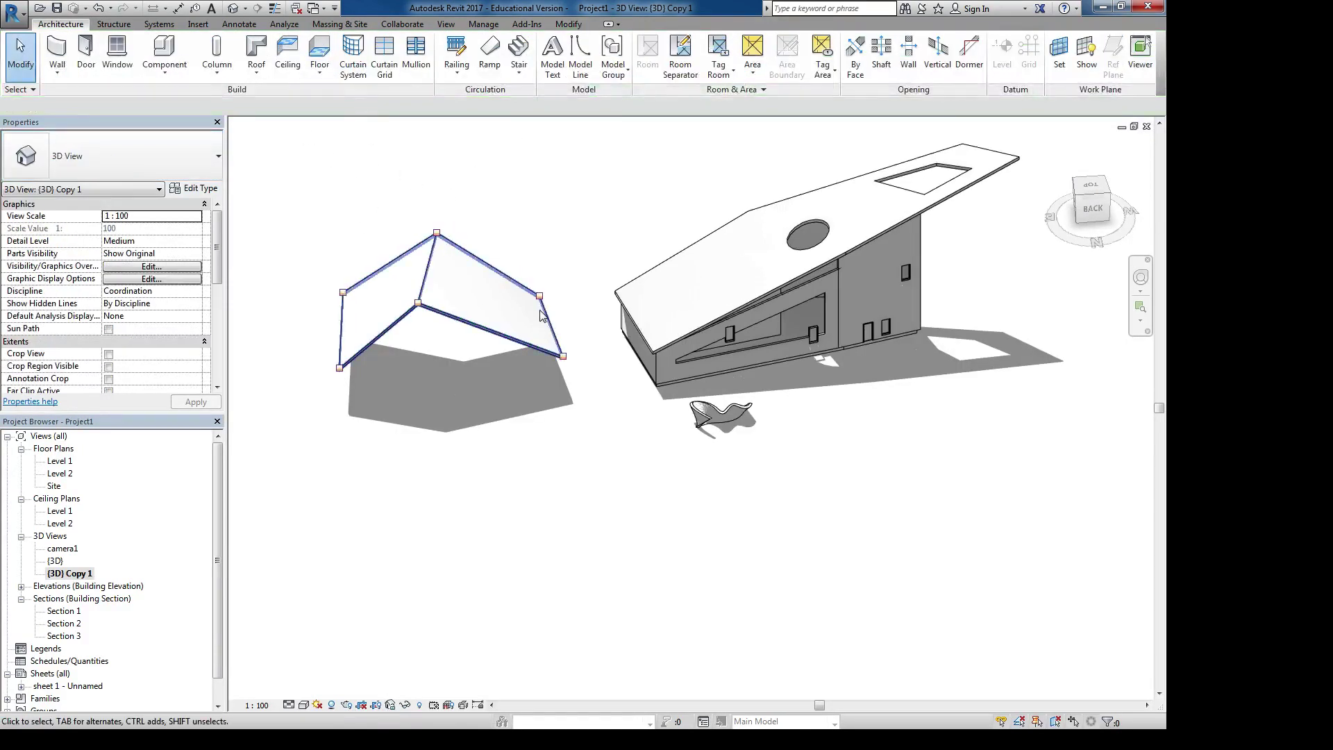
pyautogui.scroll(-1, 506, 247)
pyautogui.scroll(2, 584, 291)
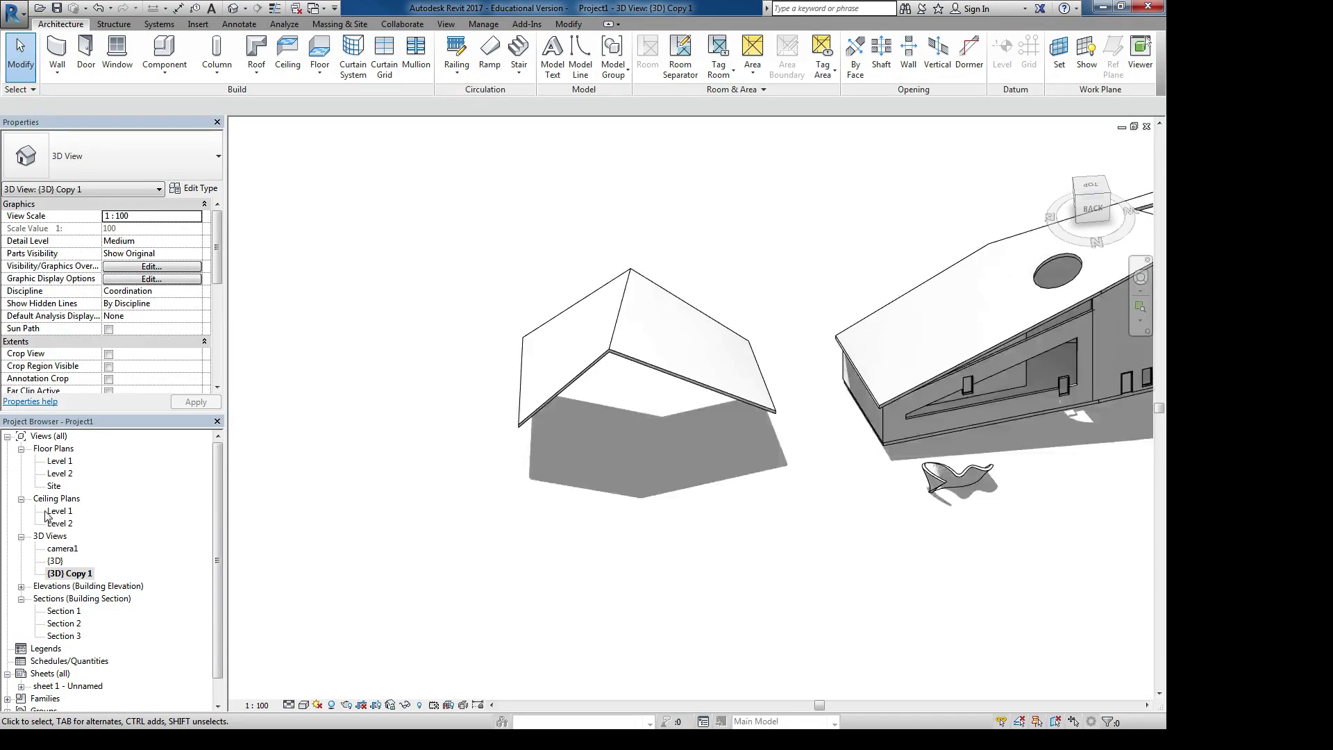
# Open the Level 1 plan and begin an aligned dimension on the upper wall, then cancel it
pyautogui.doubleClick(66, 462)
pyautogui.scroll(4, 422, 327)
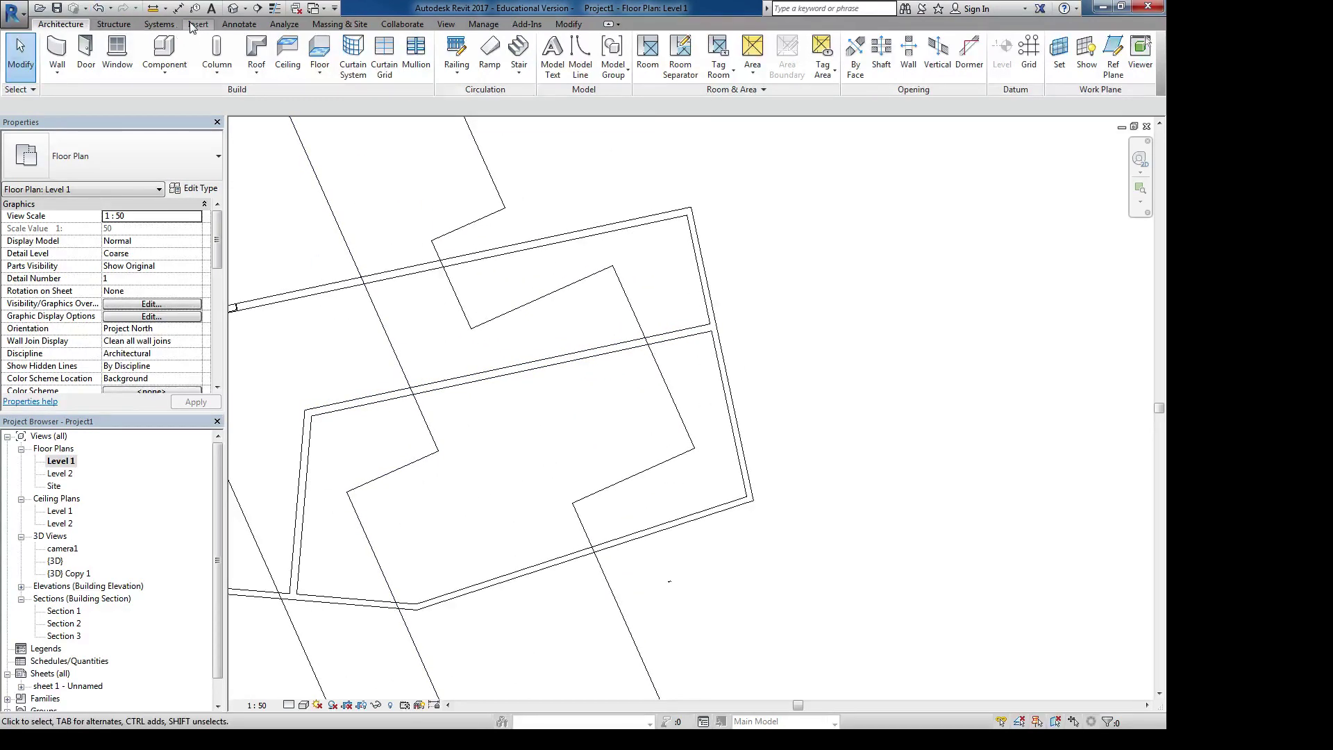
pyautogui.click(239, 25)
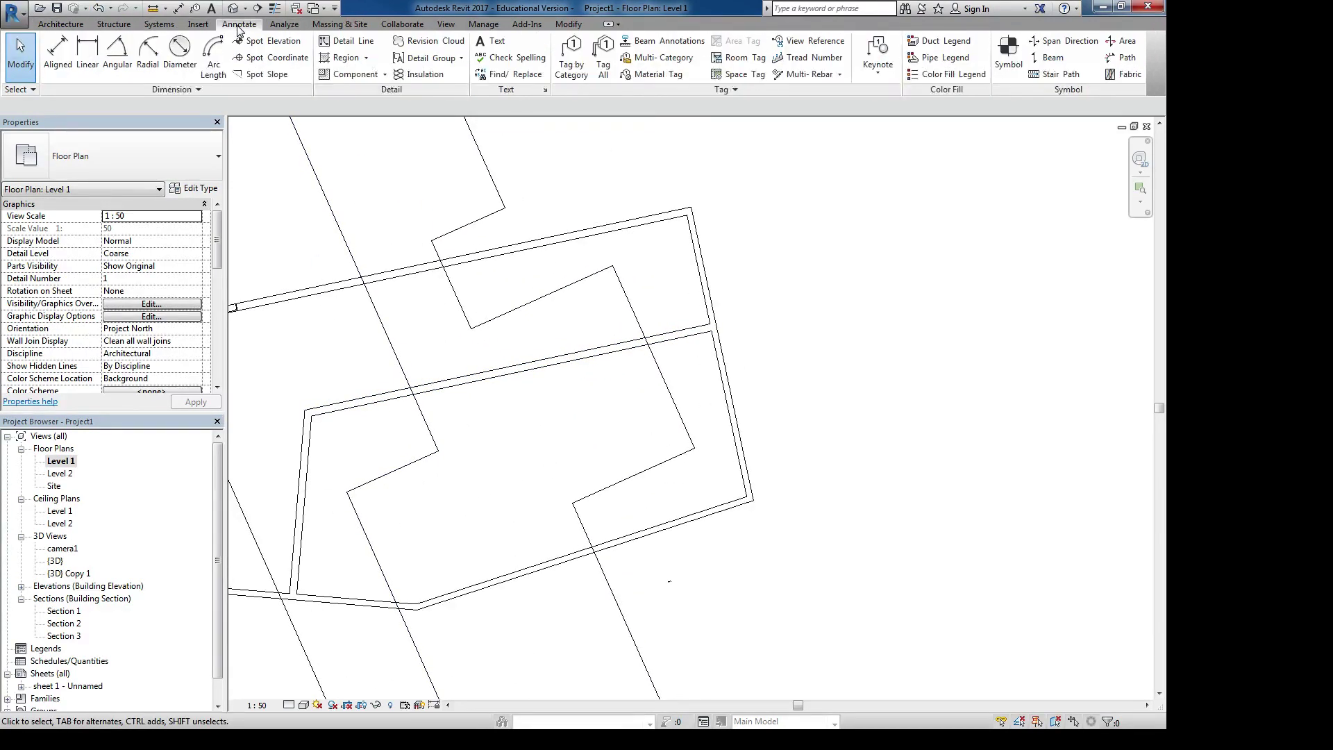
pyautogui.click(58, 55)
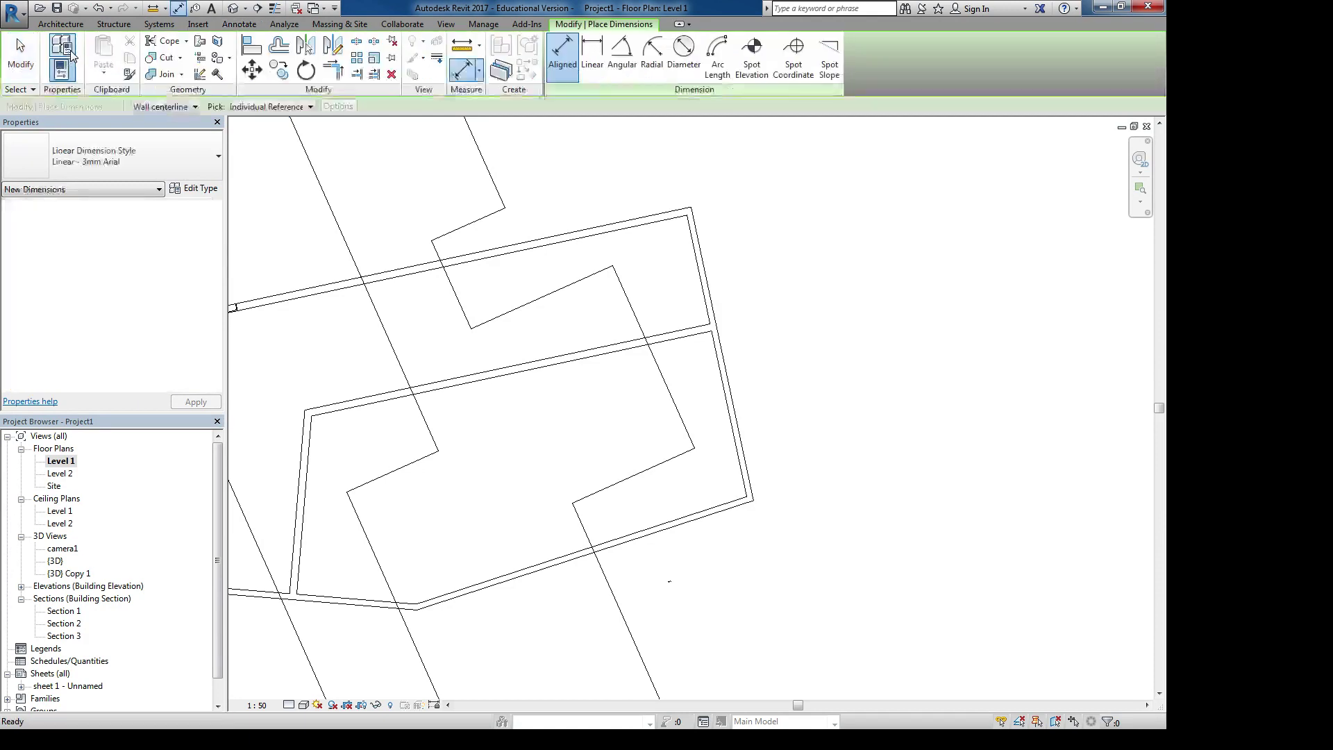
pyautogui.click(606, 230)
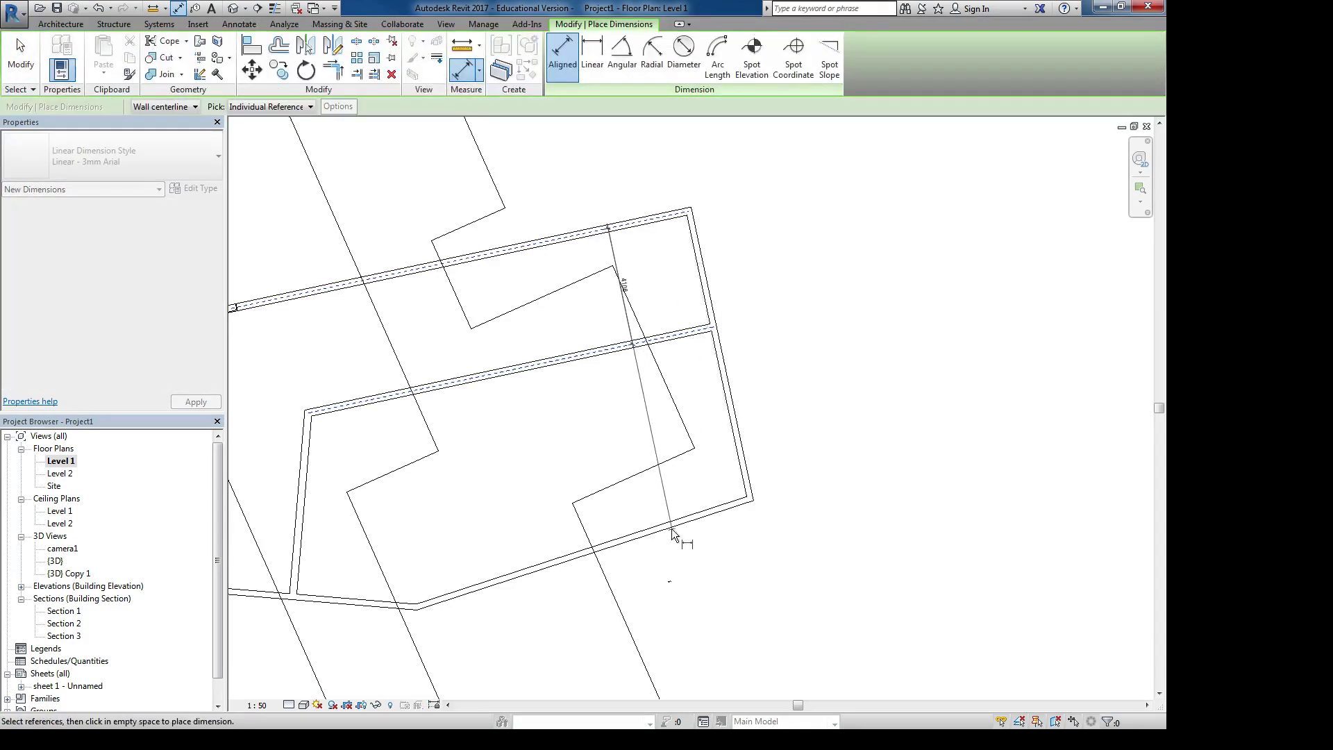
pyautogui.press('Escape')
pyautogui.press('Escape')
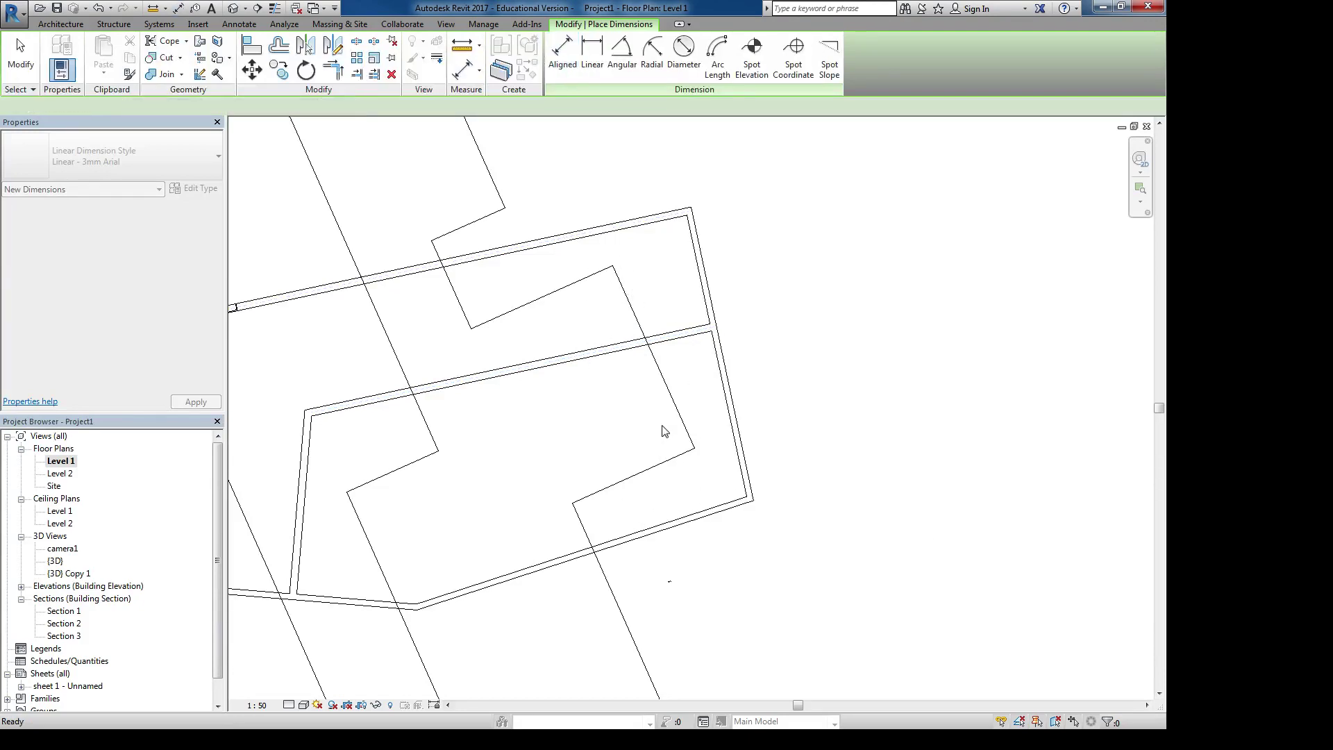
# Copy the middle wall downward with CO to create a lower wall
pyautogui.click(679, 339)
pyautogui.press('c')
pyautogui.press('o')
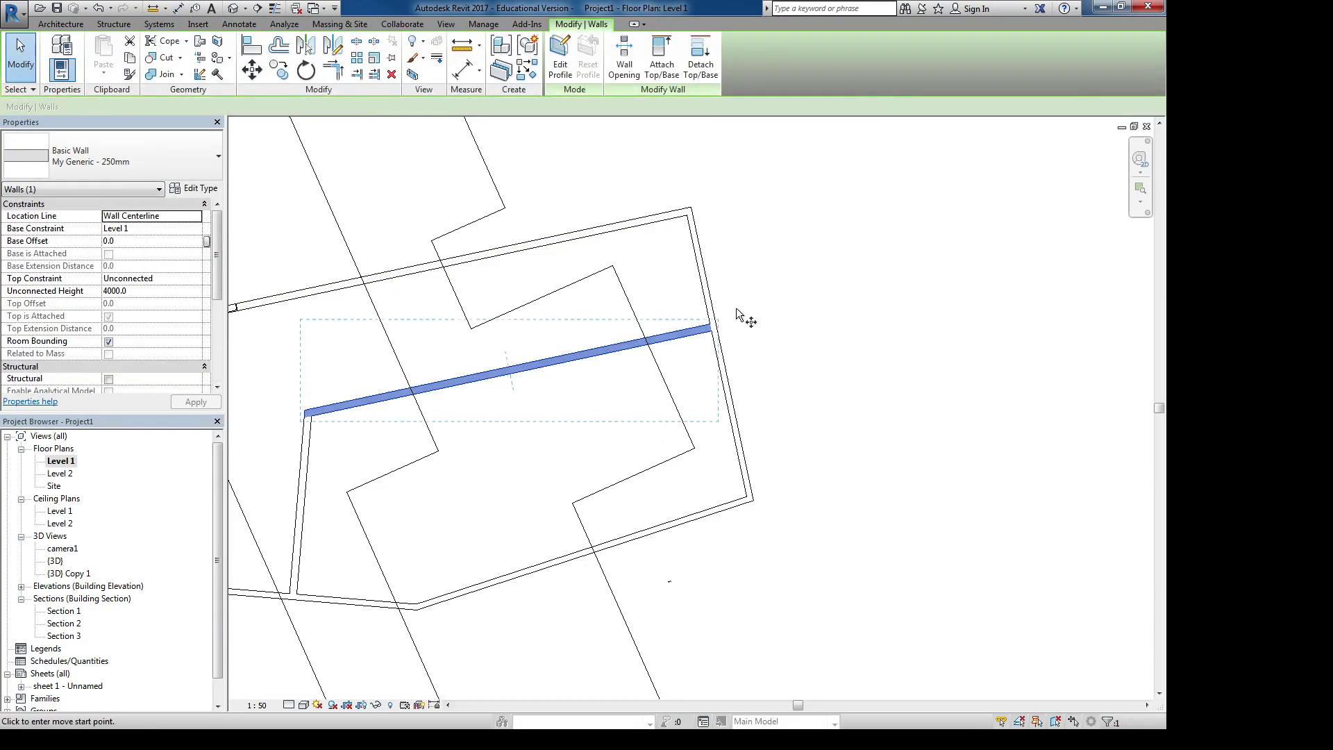
pyautogui.click(761, 305)
pyautogui.click(766, 431)
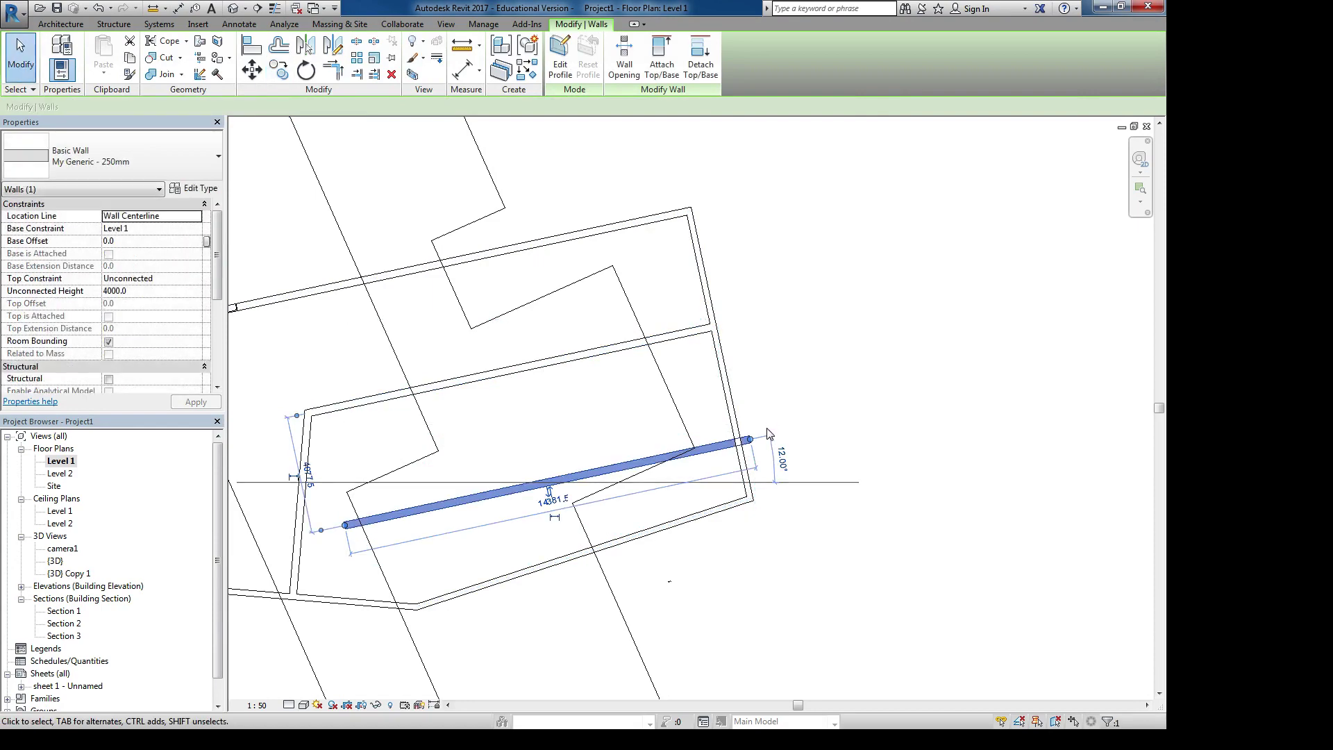
pyautogui.press('Escape')
# Dimension the three walls with a DI aligned string reading 4106 and 4078
pyautogui.press('d')
pyautogui.press('i')
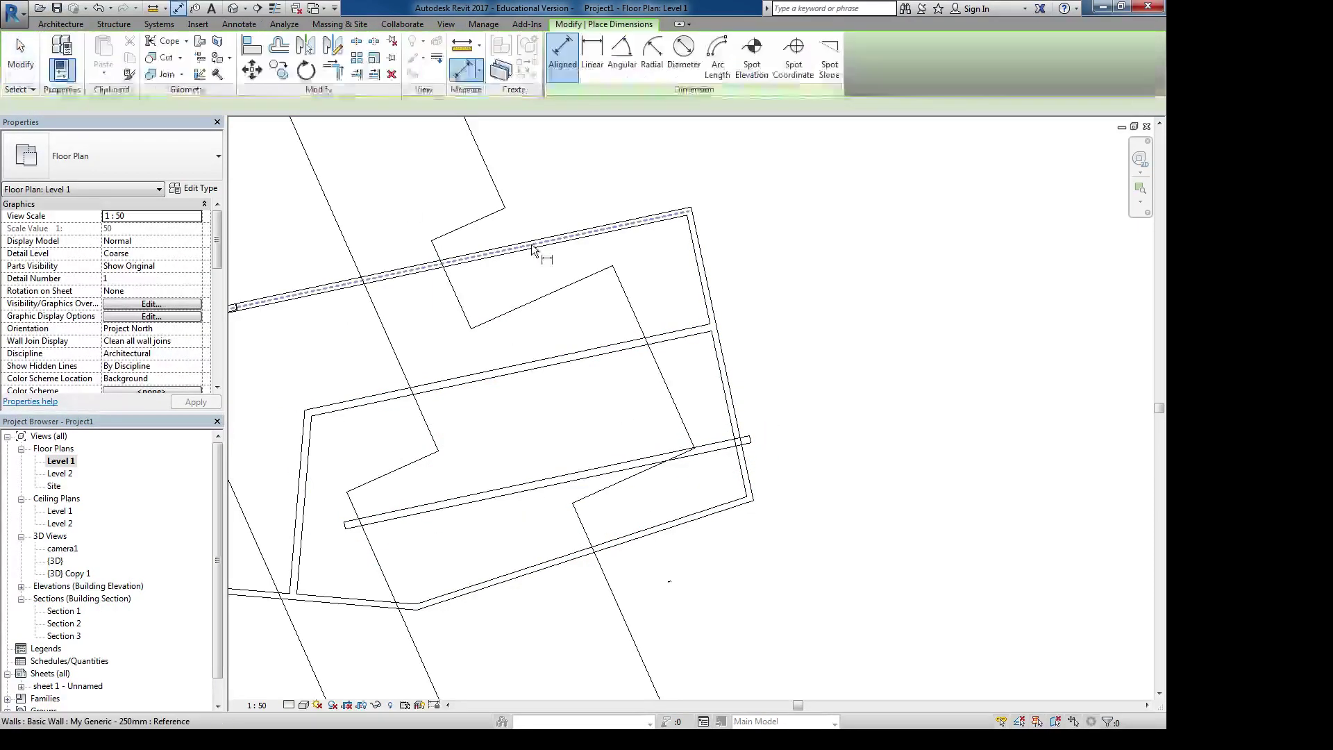
pyautogui.click(603, 352)
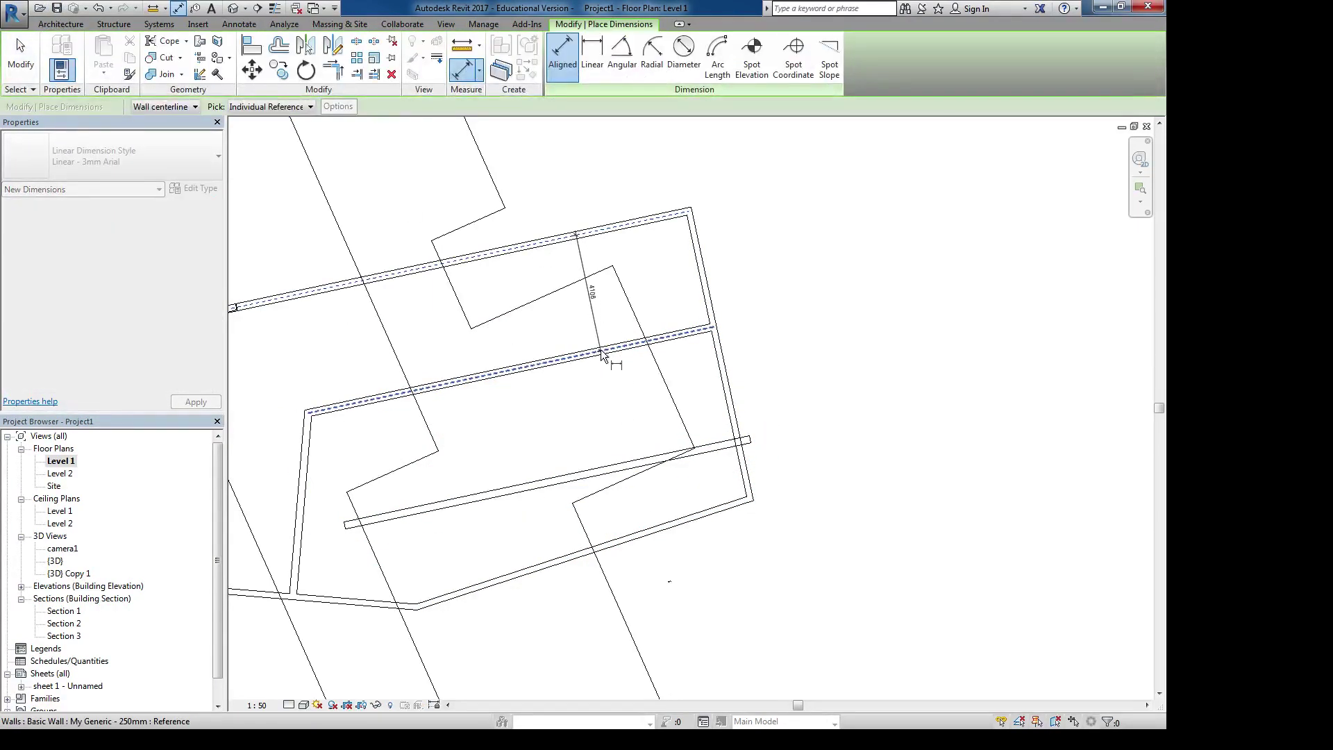
pyautogui.click(630, 472)
pyautogui.click(634, 427)
pyautogui.scroll(3, 610, 381)
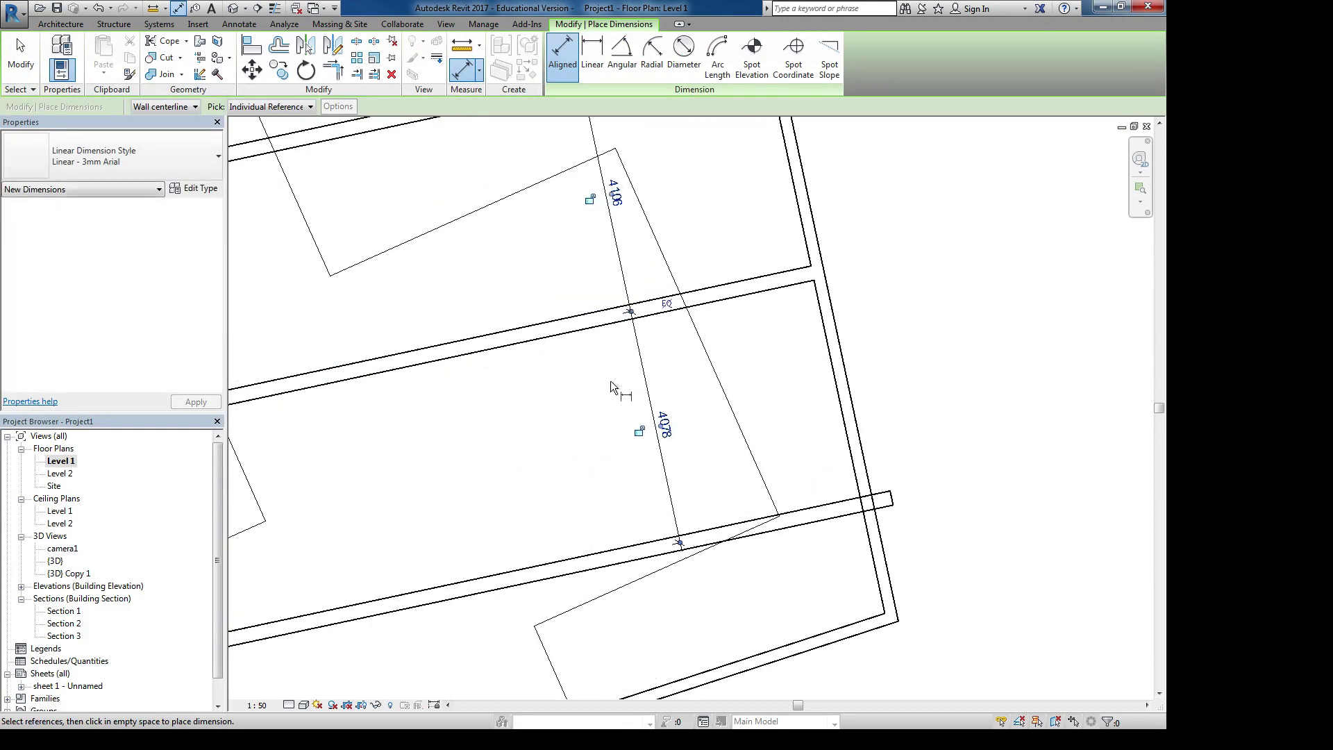
pyautogui.moveTo(610, 381); pyautogui.dragTo(659, 415, button='middle')
pyautogui.press('Escape')
pyautogui.press('Escape')
# Set the middle wall's distance from the top wall to 4000
pyautogui.scroll(1, 662, 373)
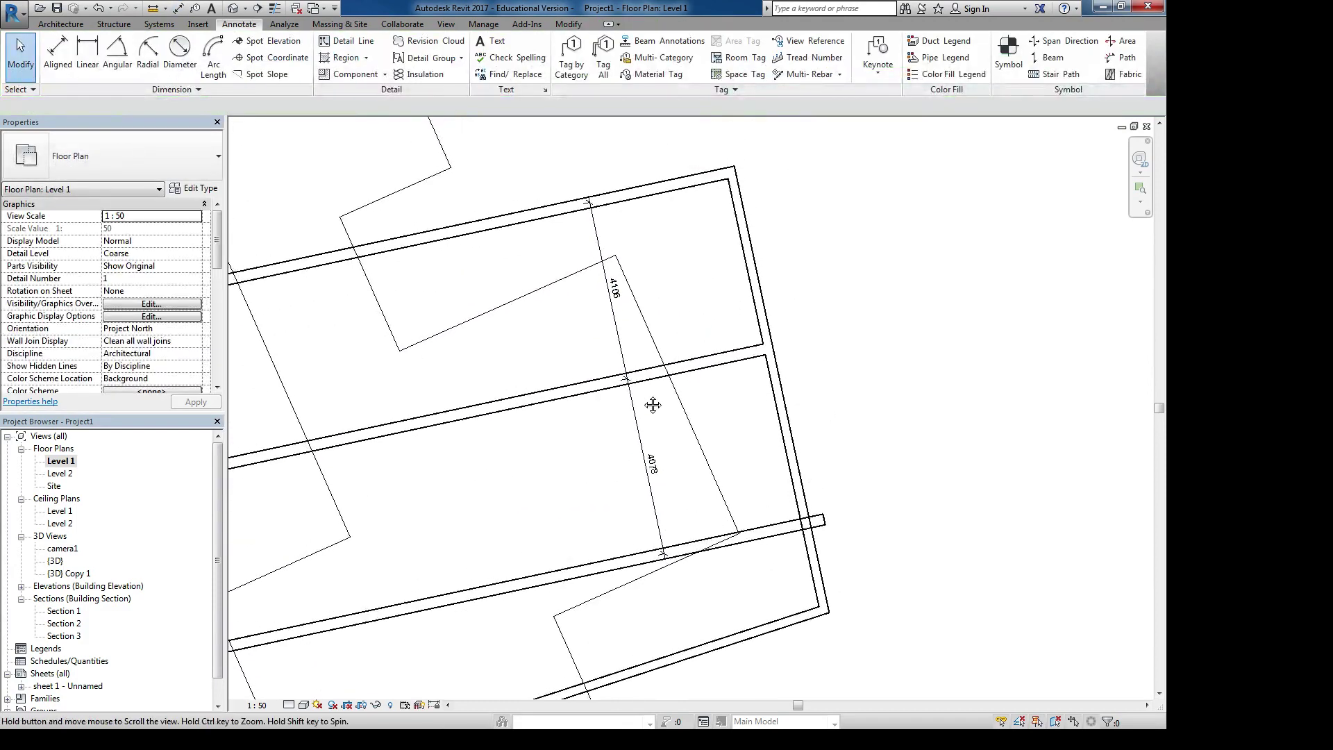
pyautogui.click(702, 364)
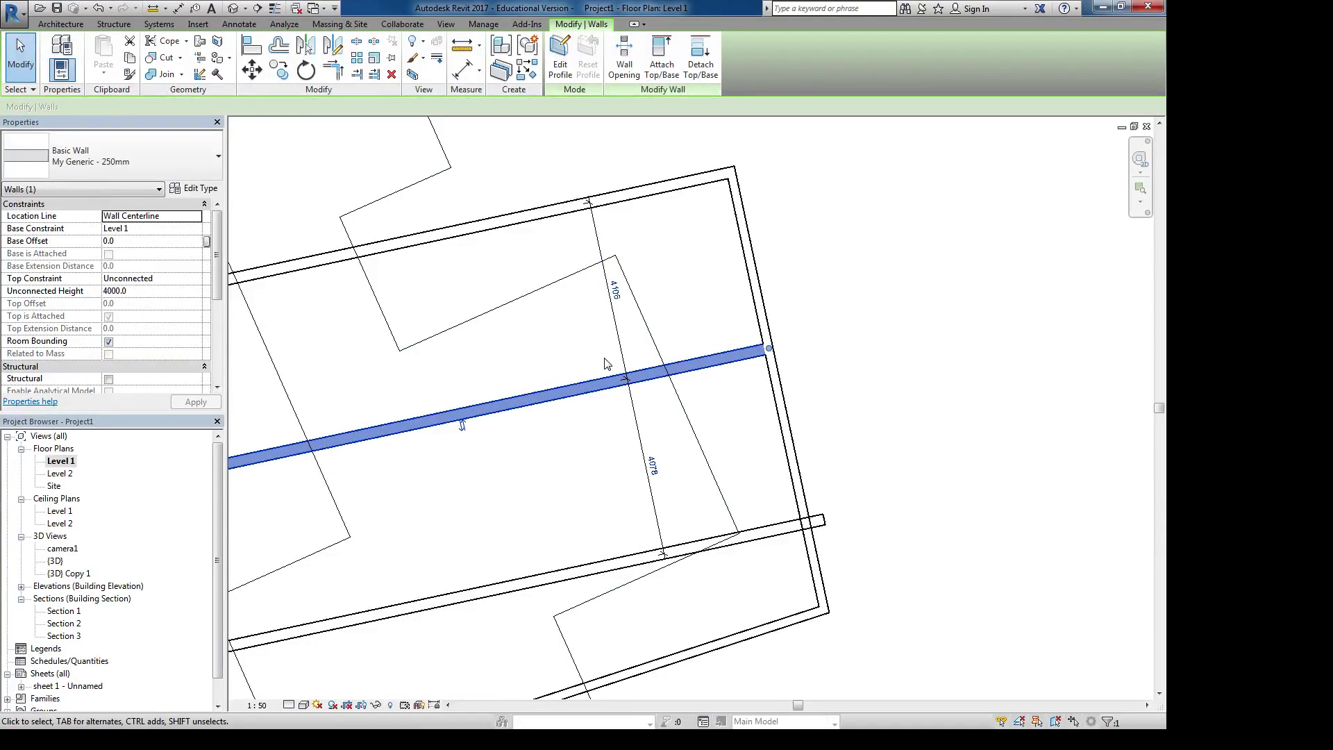
pyautogui.click(615, 290)
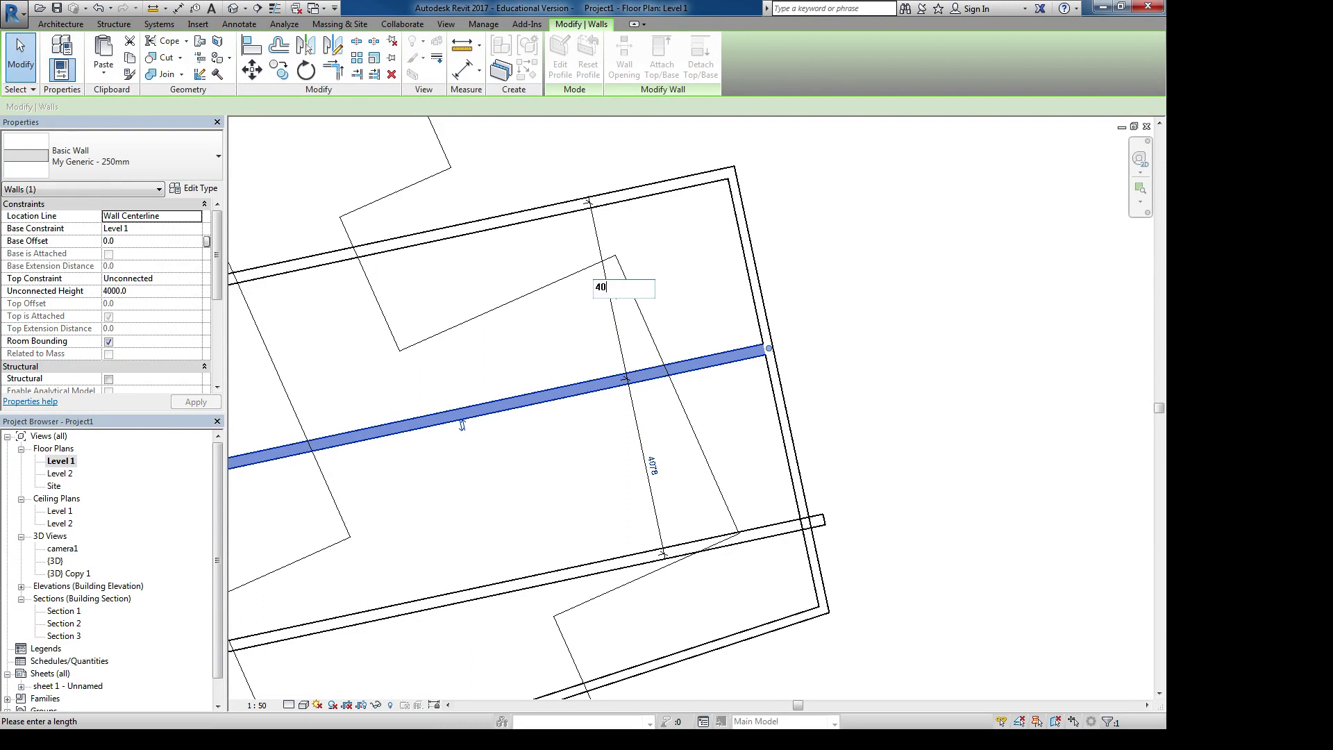
pyautogui.press('Return')
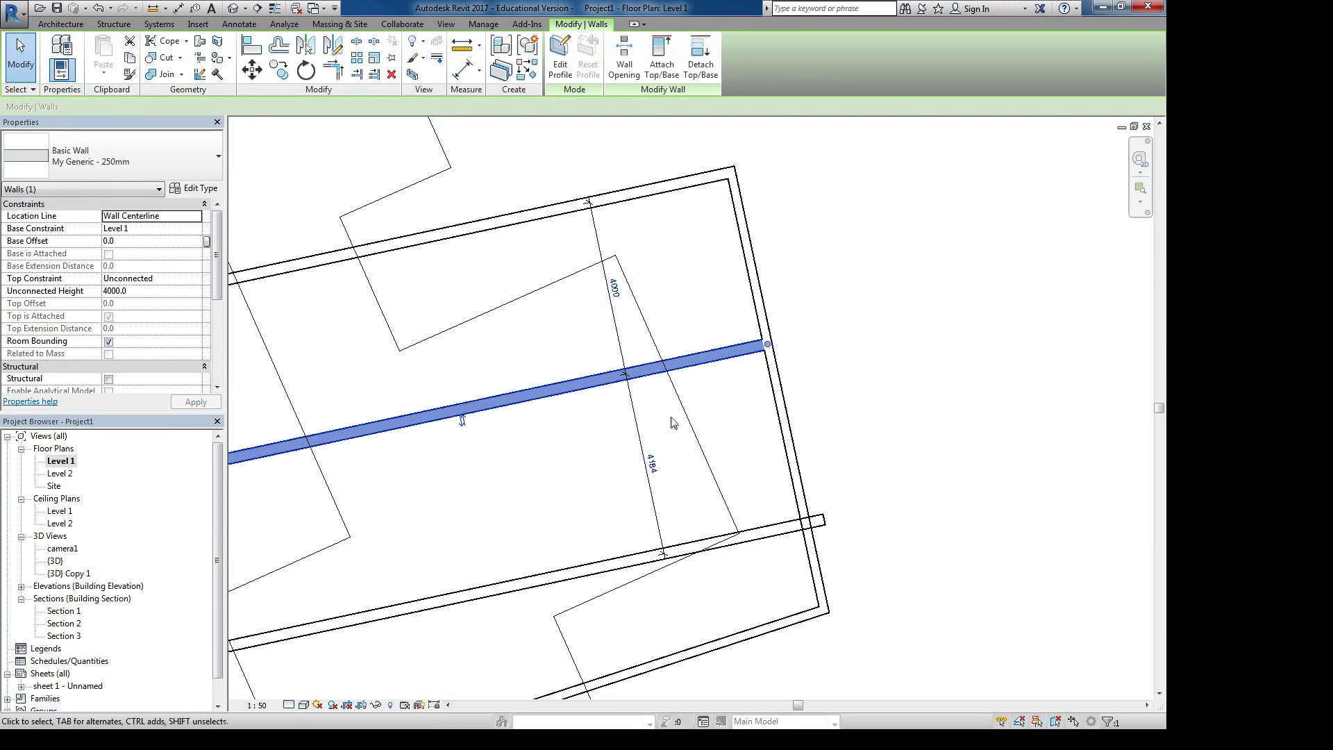
# Move the lower wall so it sits 6000 below the middle wall
pyautogui.click(711, 540)
pyautogui.click(660, 473)
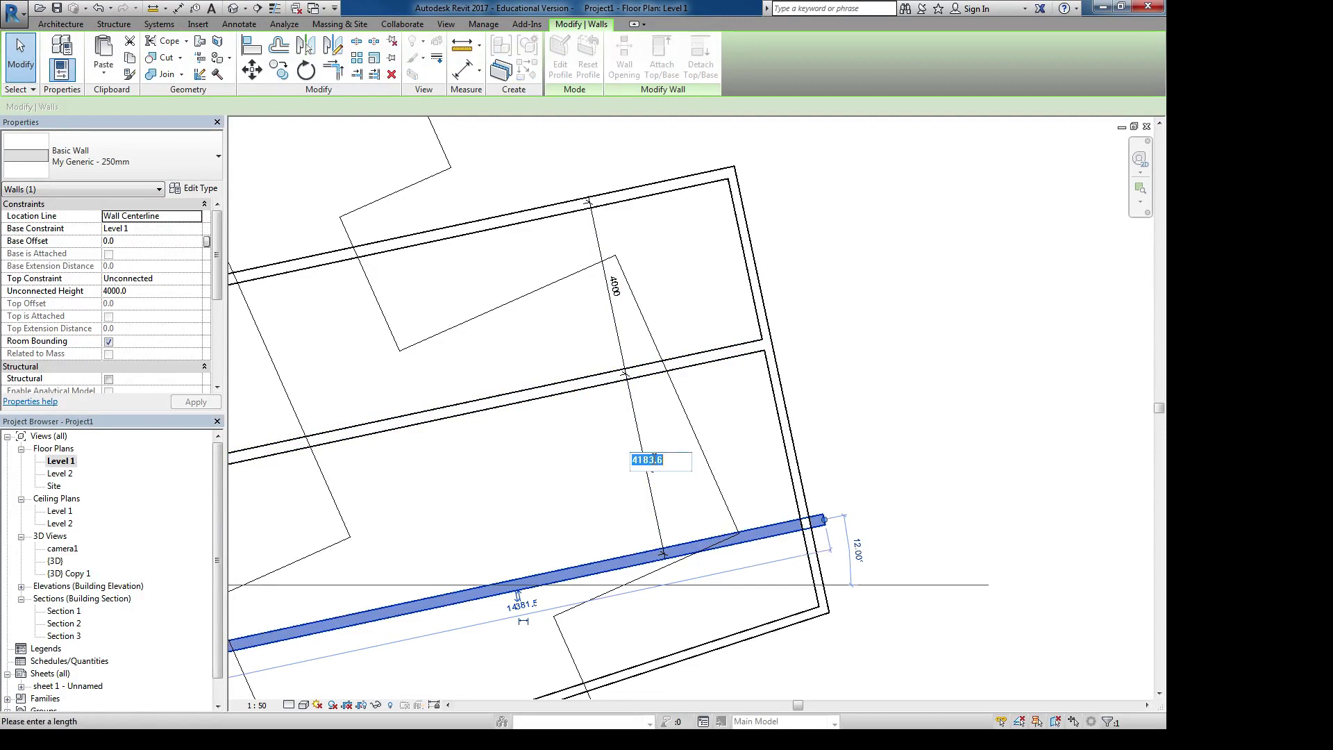
pyautogui.press('Return')
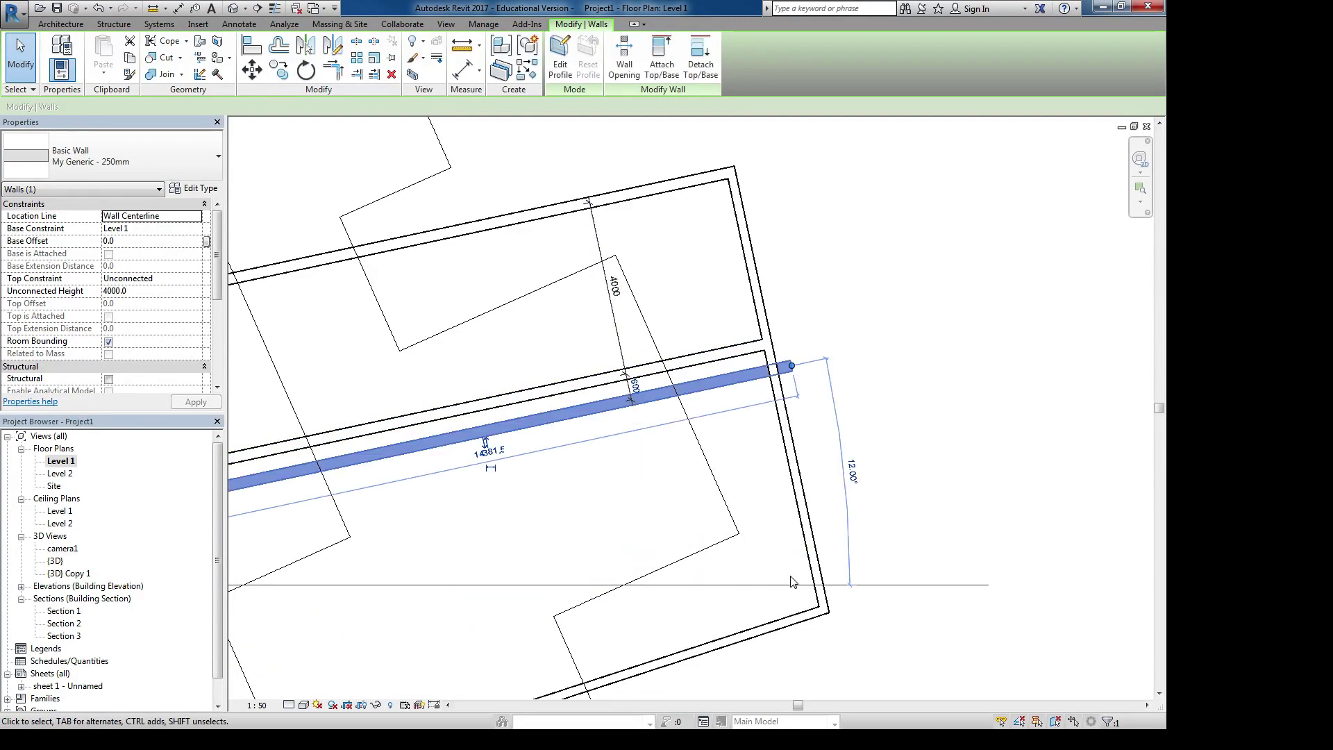
pyautogui.click(633, 386)
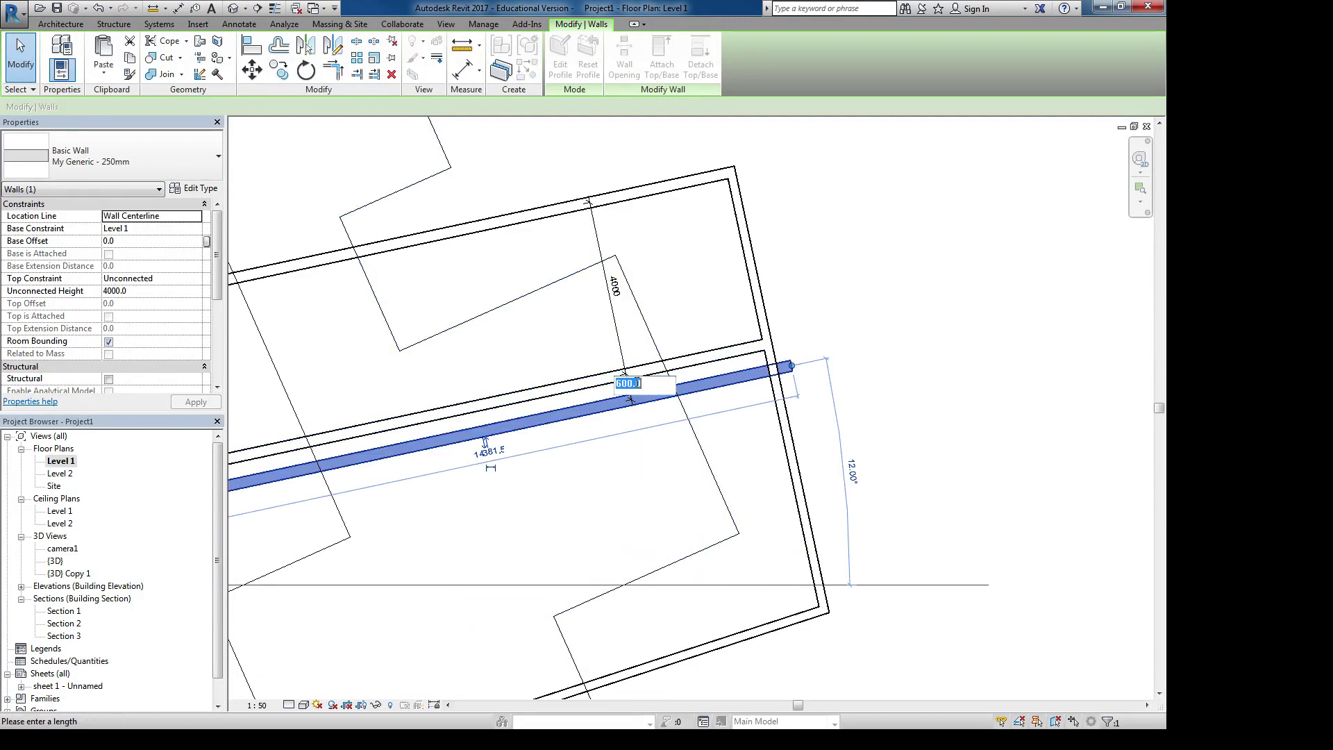
pyautogui.write('6000')
pyautogui.press('Return')
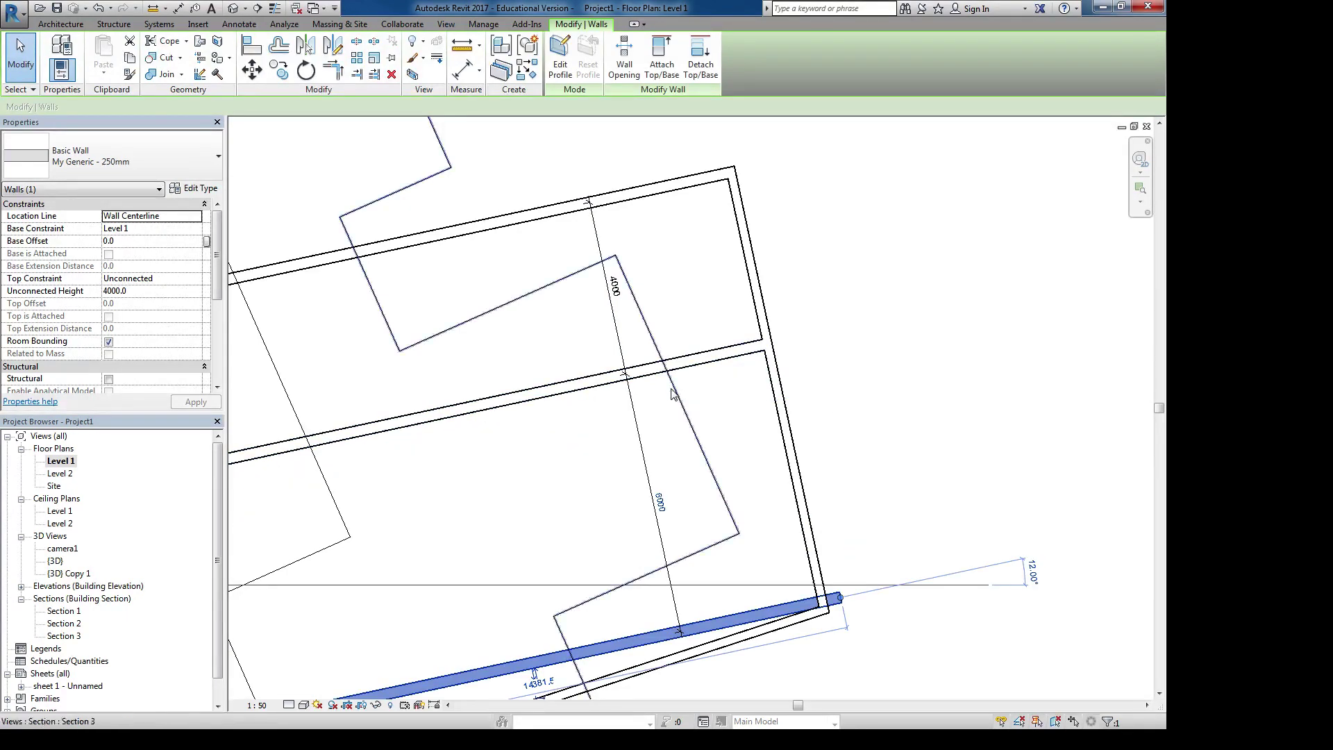
pyautogui.press('Escape')
# Toggle EQ on the 4000/6000 dimension string to space the three walls equally
pyautogui.click(647, 461)
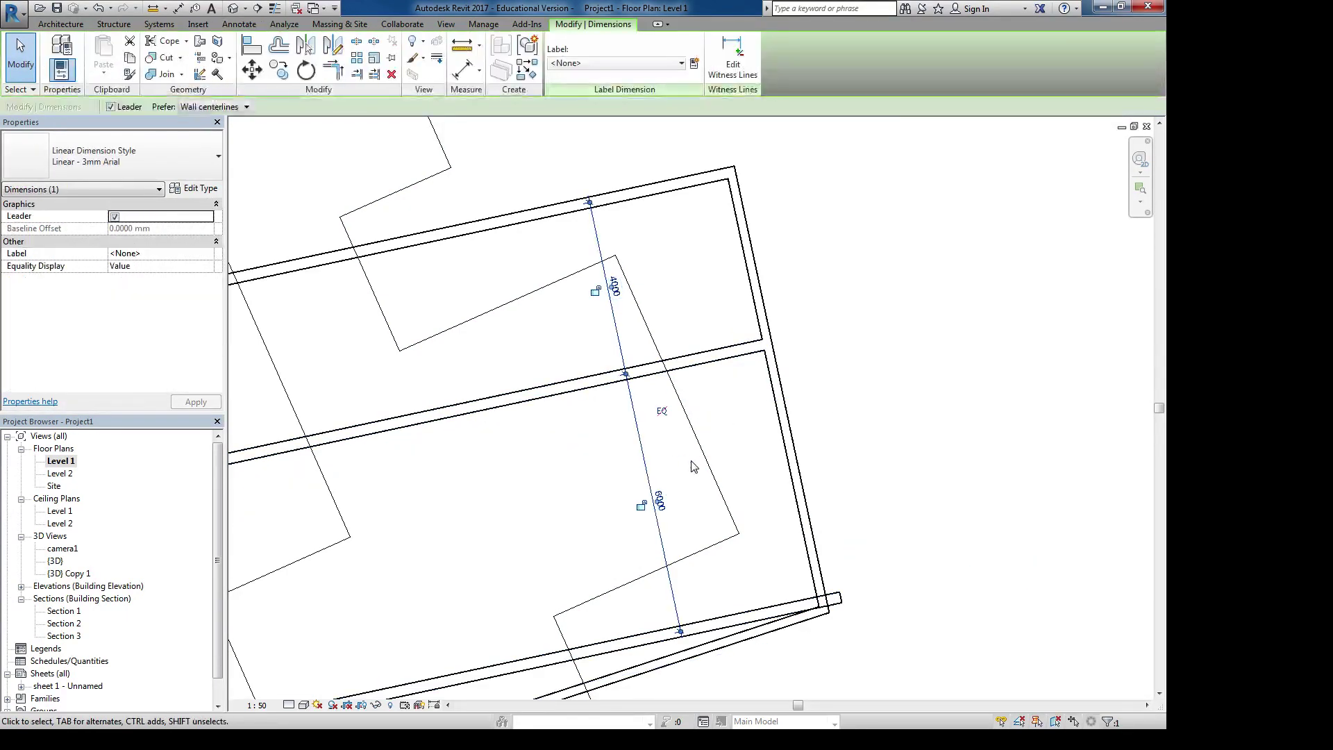
pyautogui.moveTo(696, 462); pyautogui.dragTo(729, 382, button='middle')
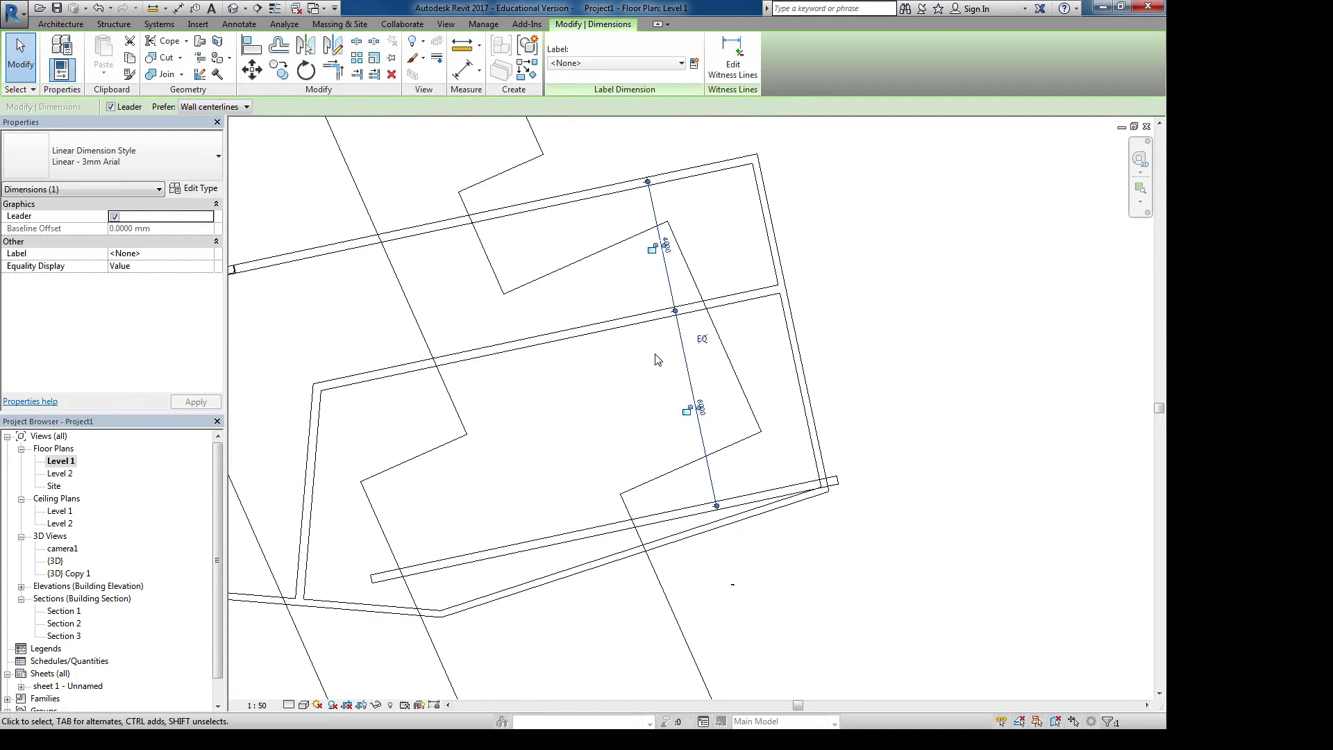
pyautogui.scroll(-1, 623, 338)
pyautogui.moveTo(604, 331); pyautogui.dragTo(583, 369, button='middle')
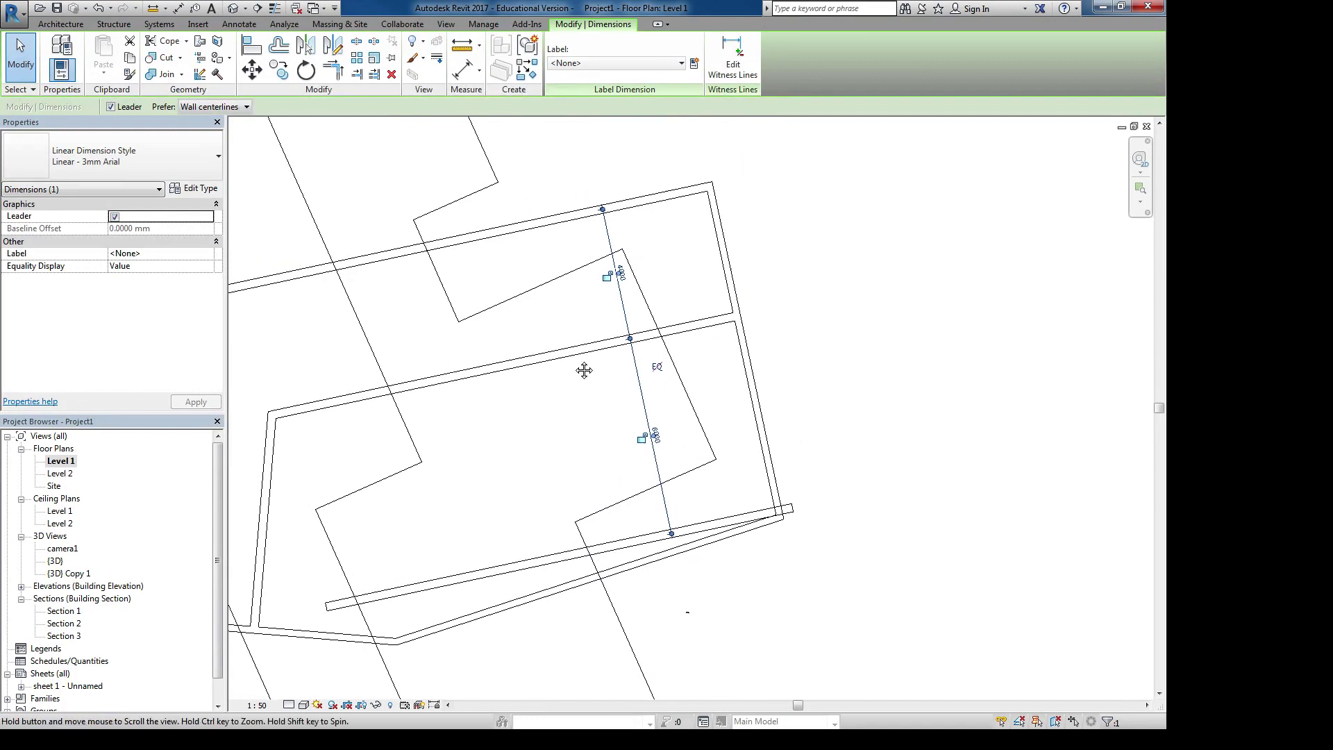
pyautogui.click(656, 369)
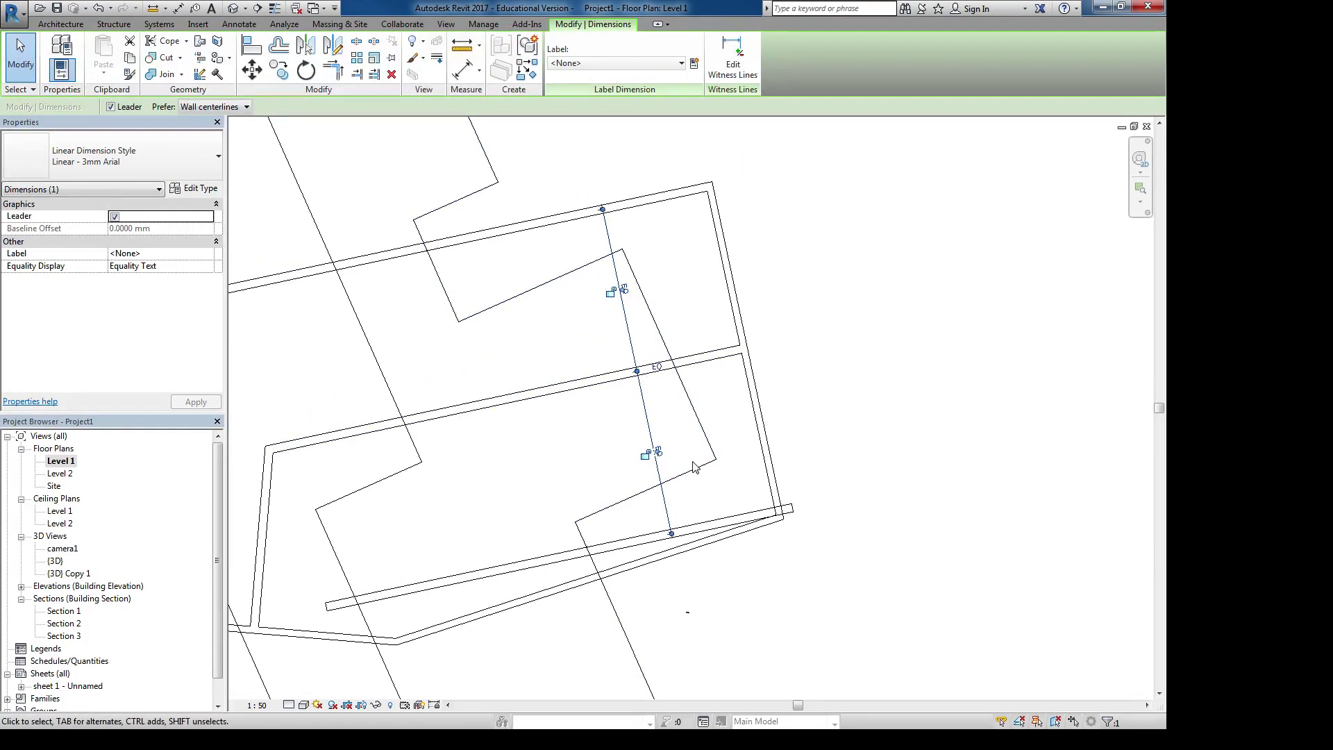
pyautogui.click(718, 425)
# Try moving the middle and lower walls, cancelling each join error, then reselect the dimension
pyautogui.click(701, 367)
pyautogui.moveTo(600, 375); pyautogui.dragTo(514, 495)
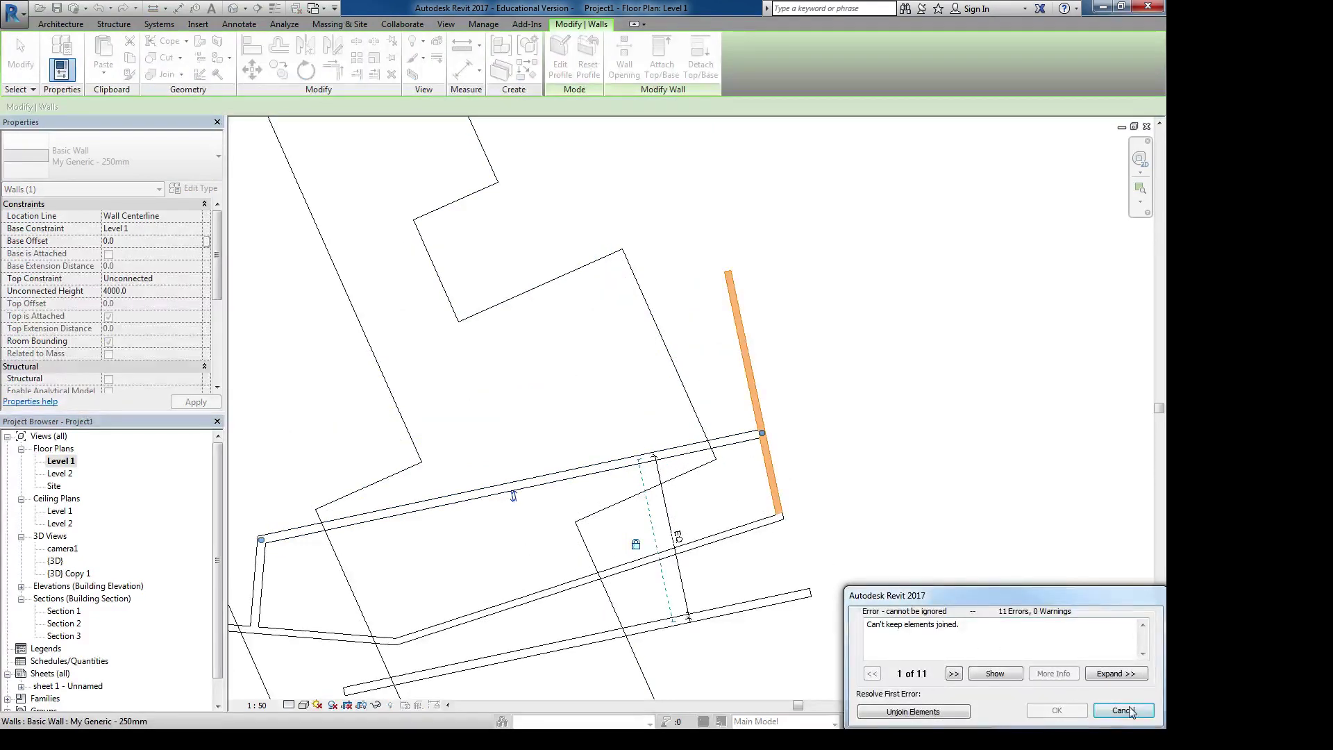
pyautogui.click(1123, 710)
pyautogui.click(656, 541)
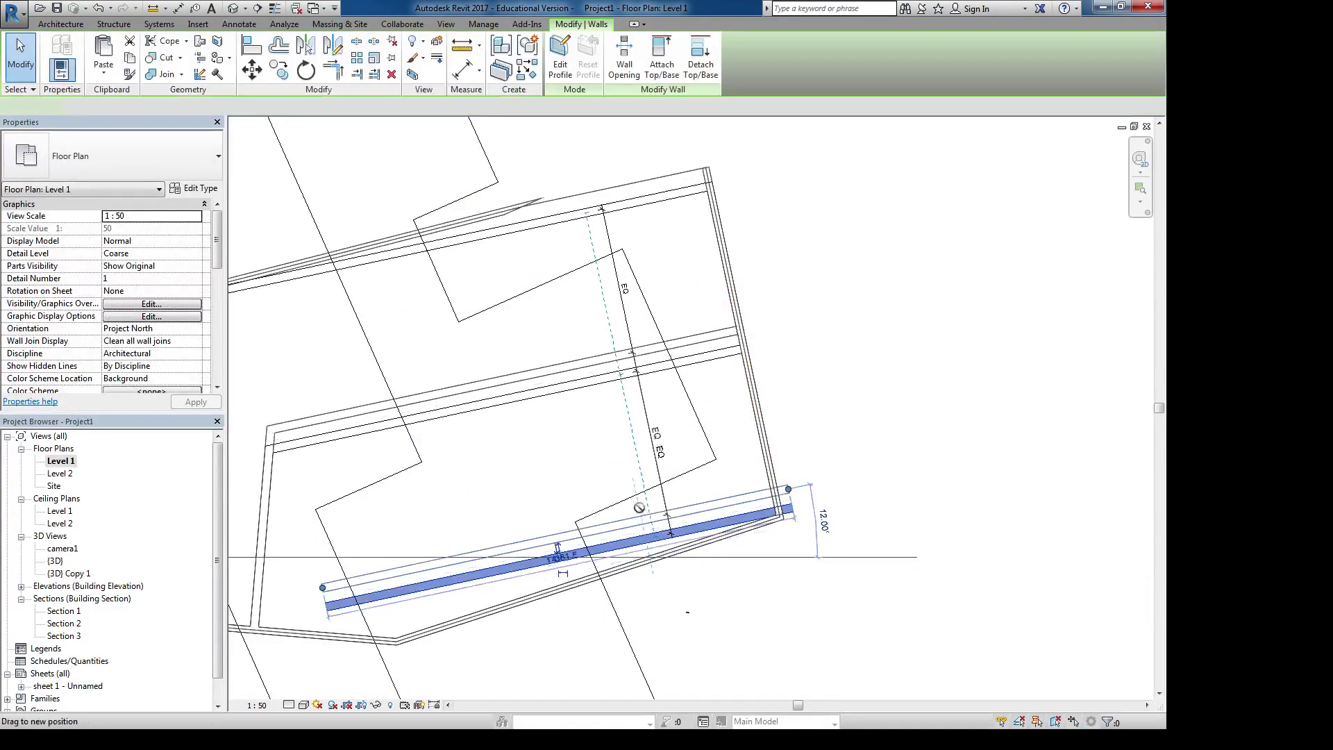
pyautogui.moveTo(638, 505); pyautogui.dragTo(640, 477)
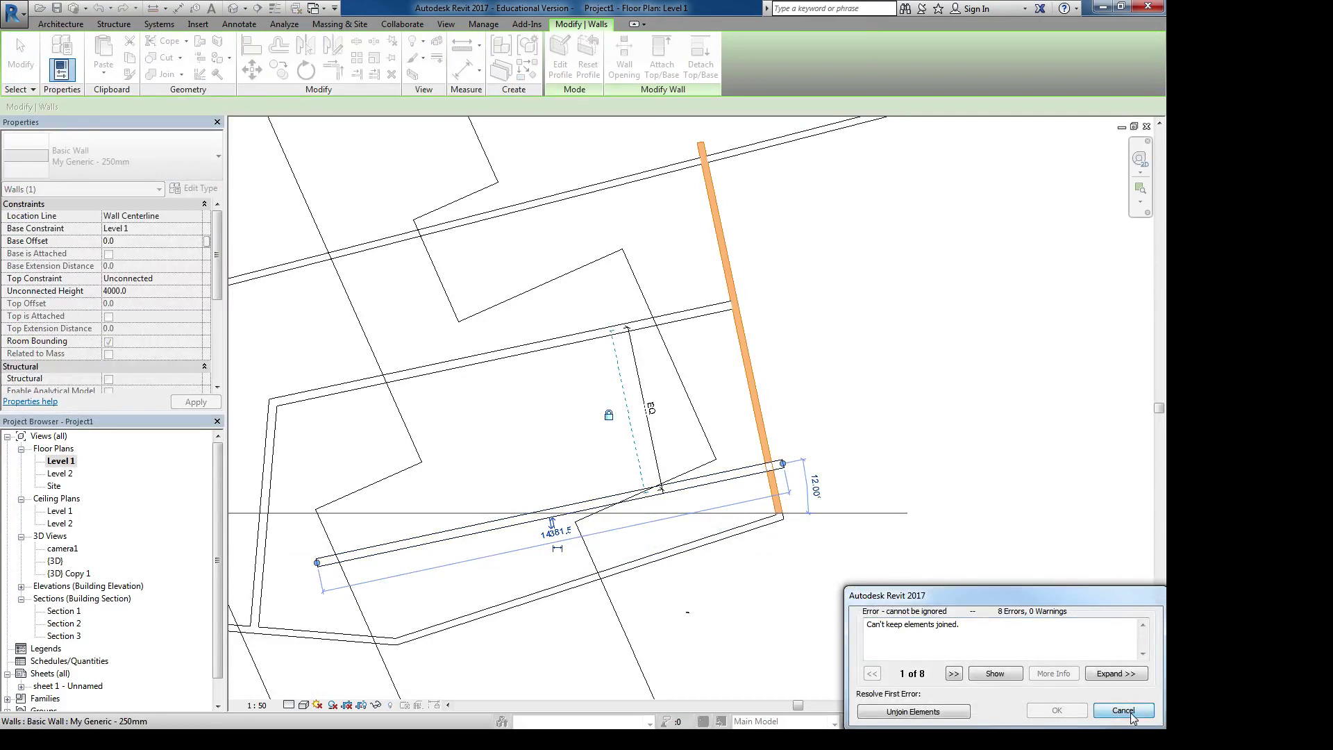
pyautogui.click(1123, 711)
pyautogui.click(656, 445)
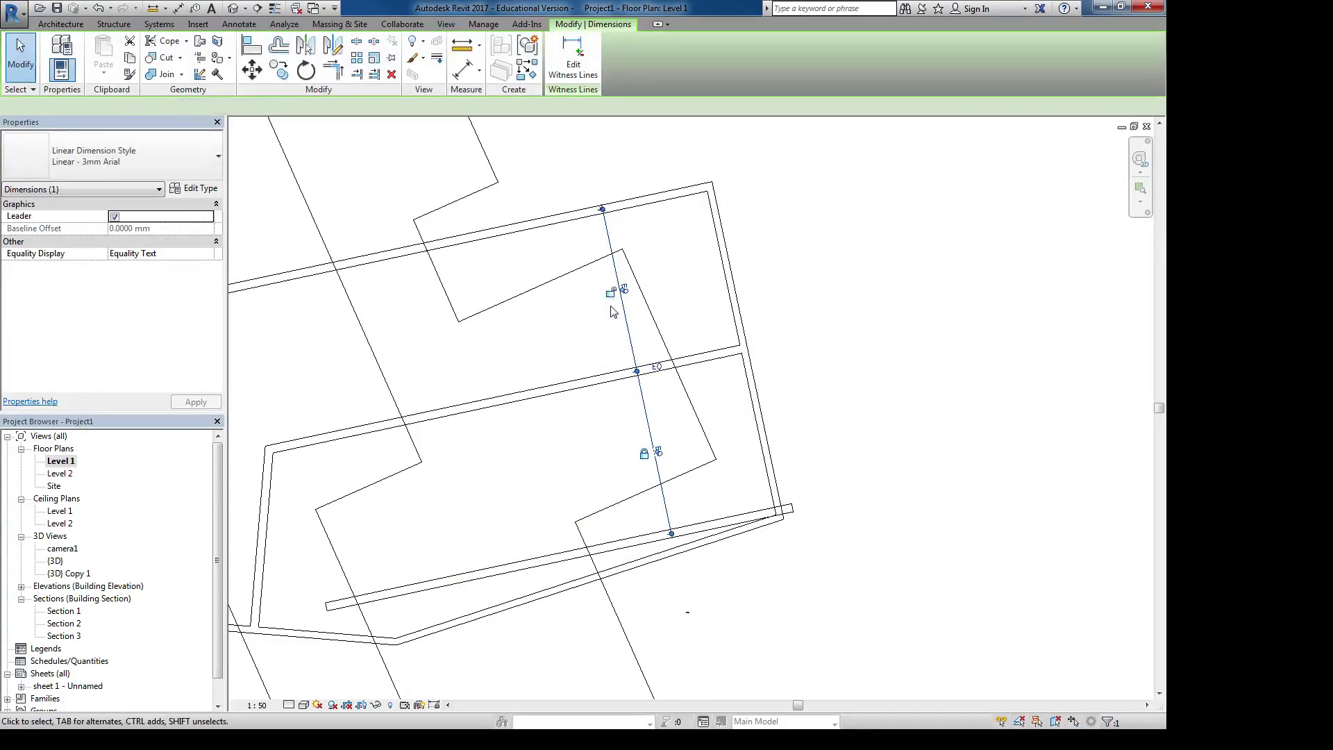
# Turn off EQ on the dimension string so it shows its actual 5000 values
pyautogui.click(656, 368)
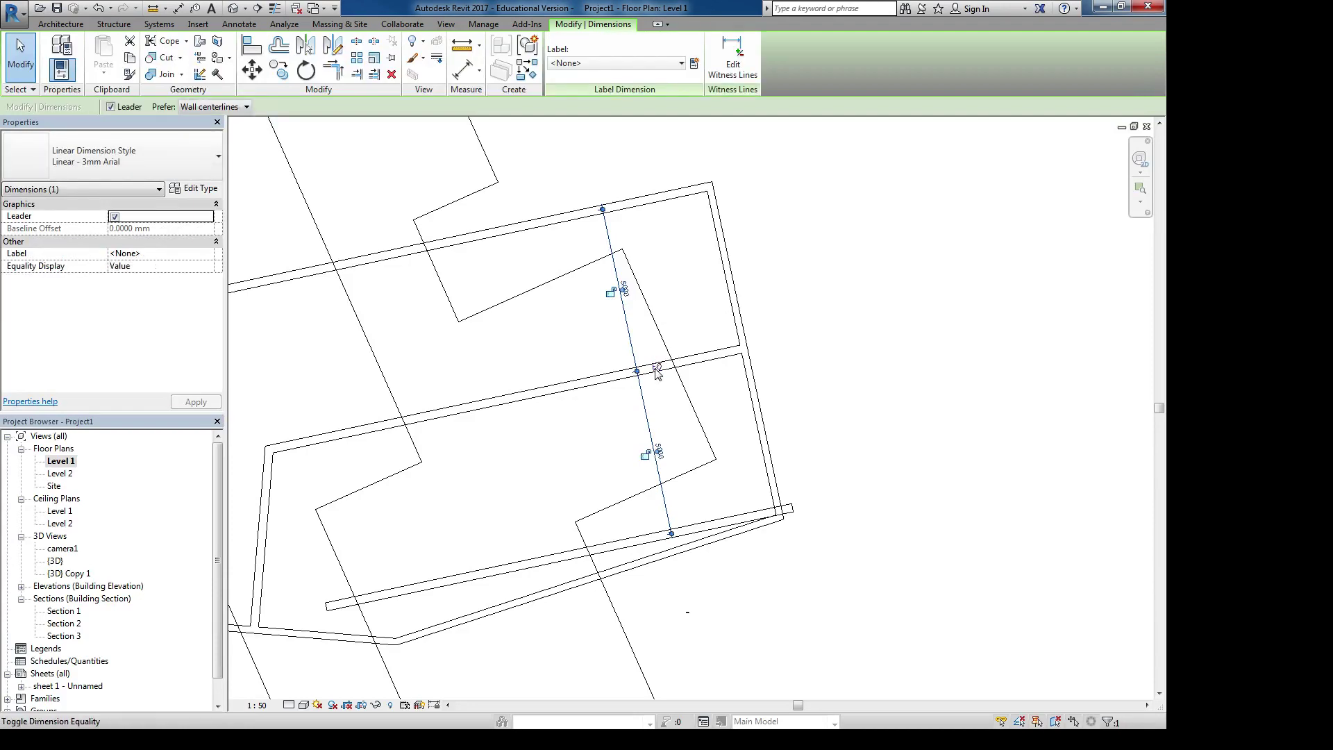
pyautogui.click(622, 289)
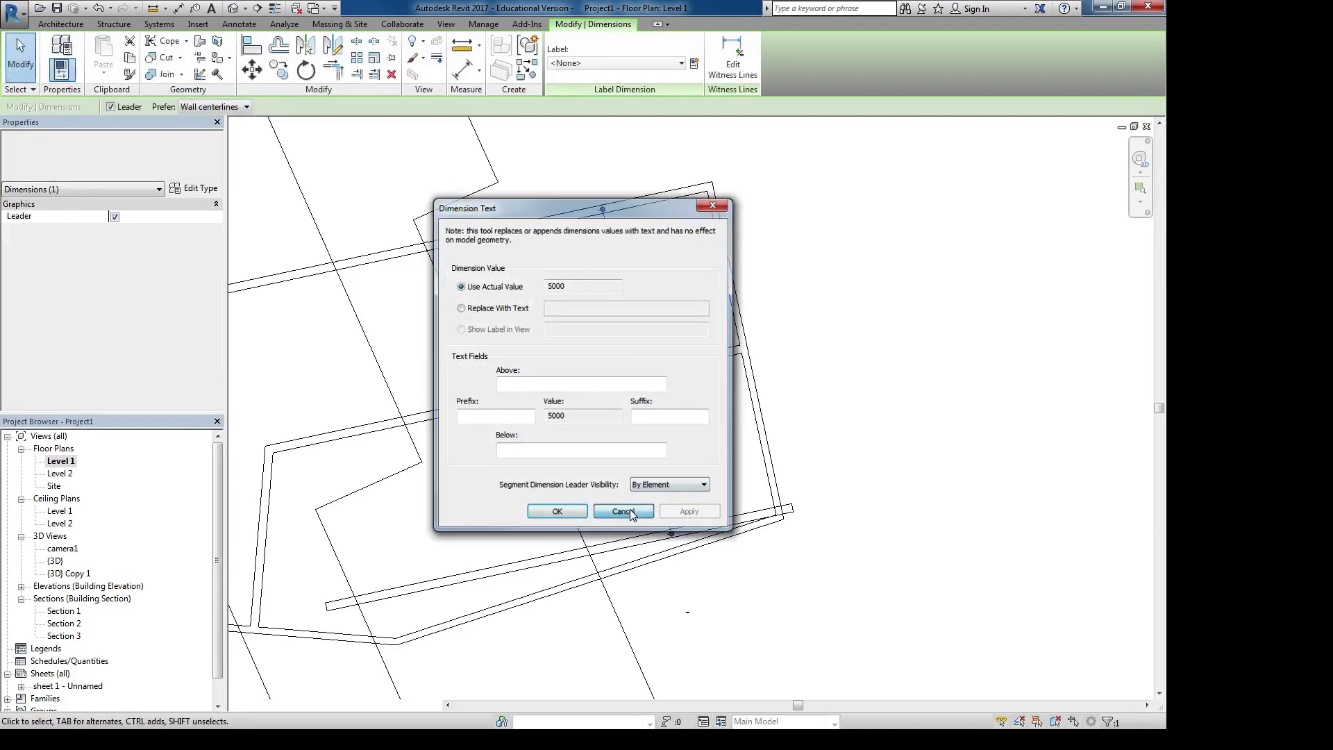
pyautogui.click(623, 511)
pyautogui.scroll(4, 641, 456)
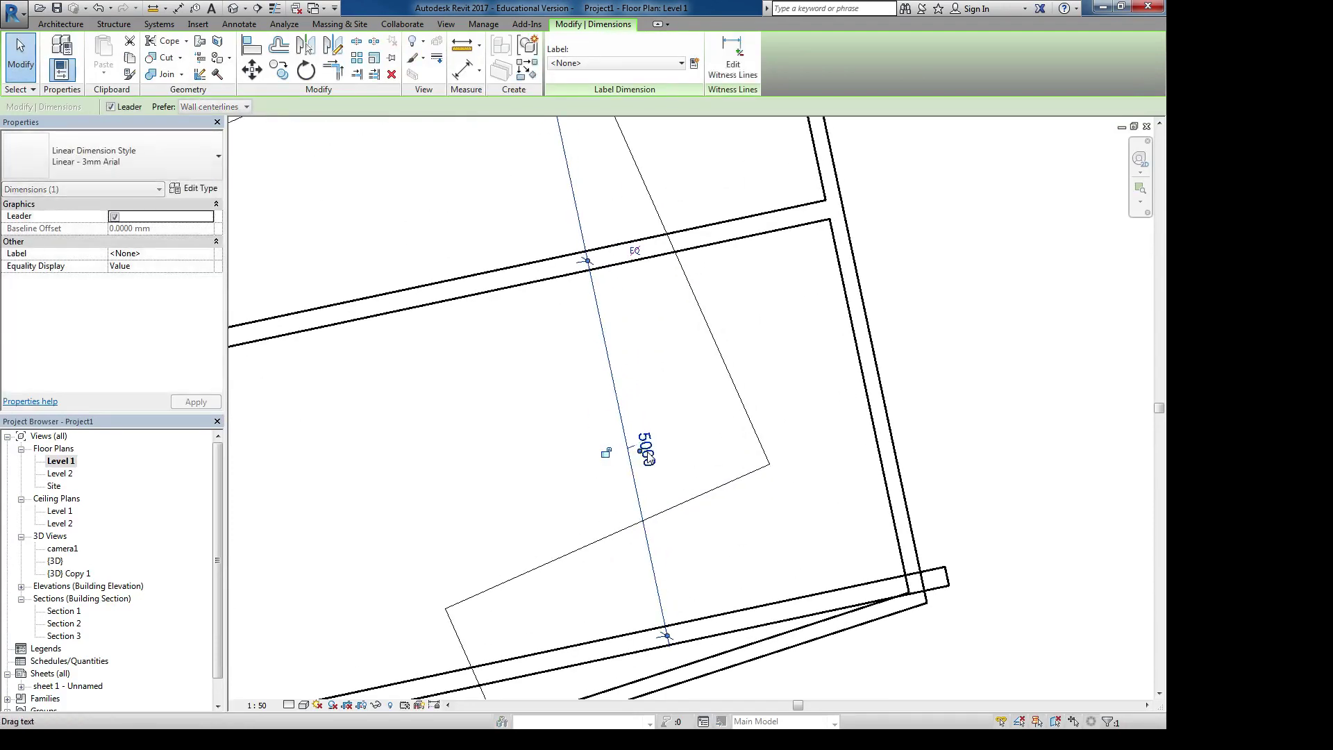
pyautogui.click(646, 452)
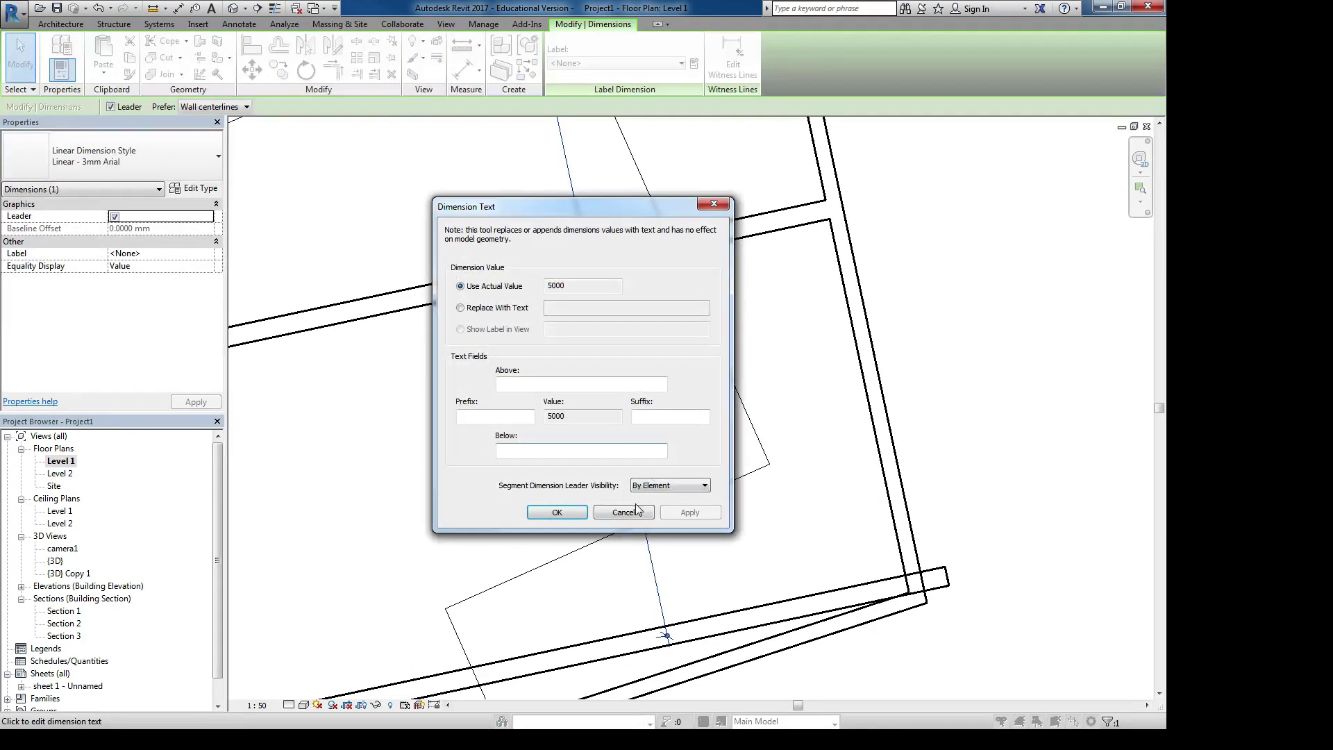
pyautogui.click(624, 512)
pyautogui.scroll(2, 659, 470)
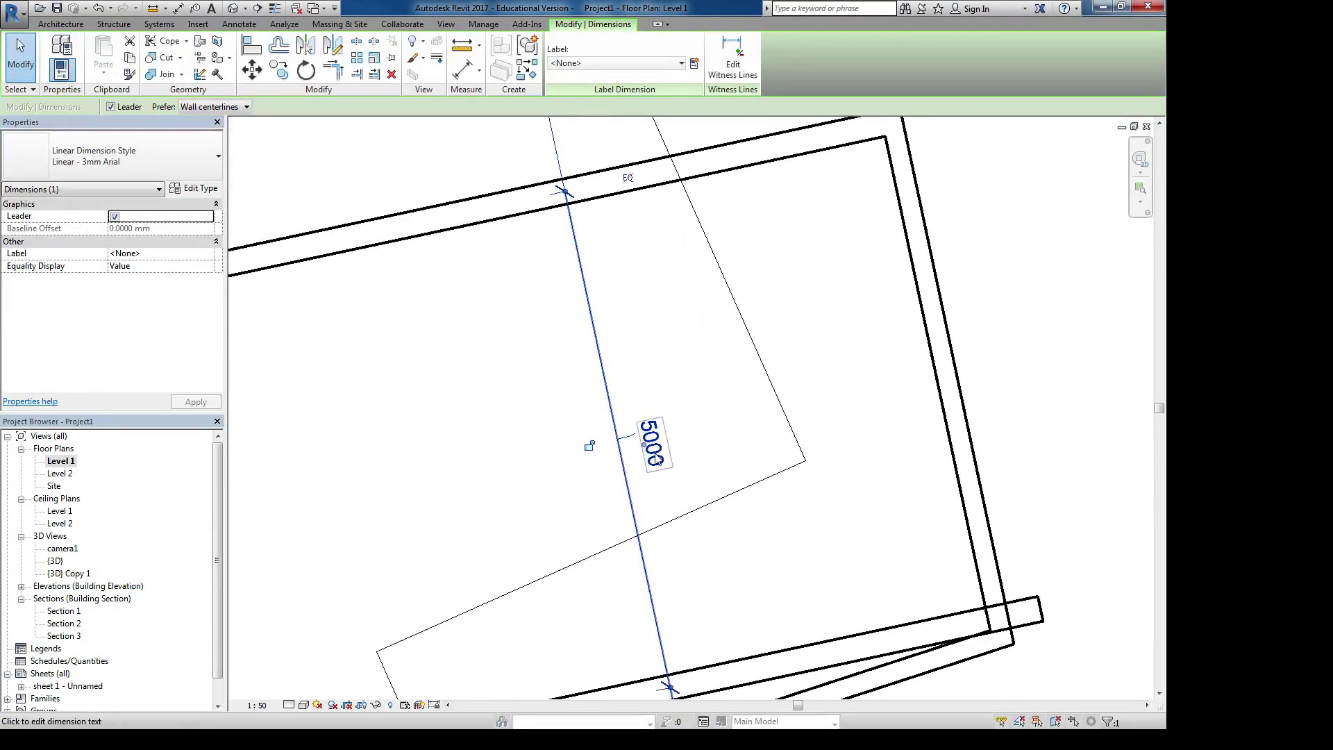
# Move the bottom wall to 2000 from the middle wall via its temporary dimension
pyautogui.click(723, 677)
pyautogui.click(651, 450)
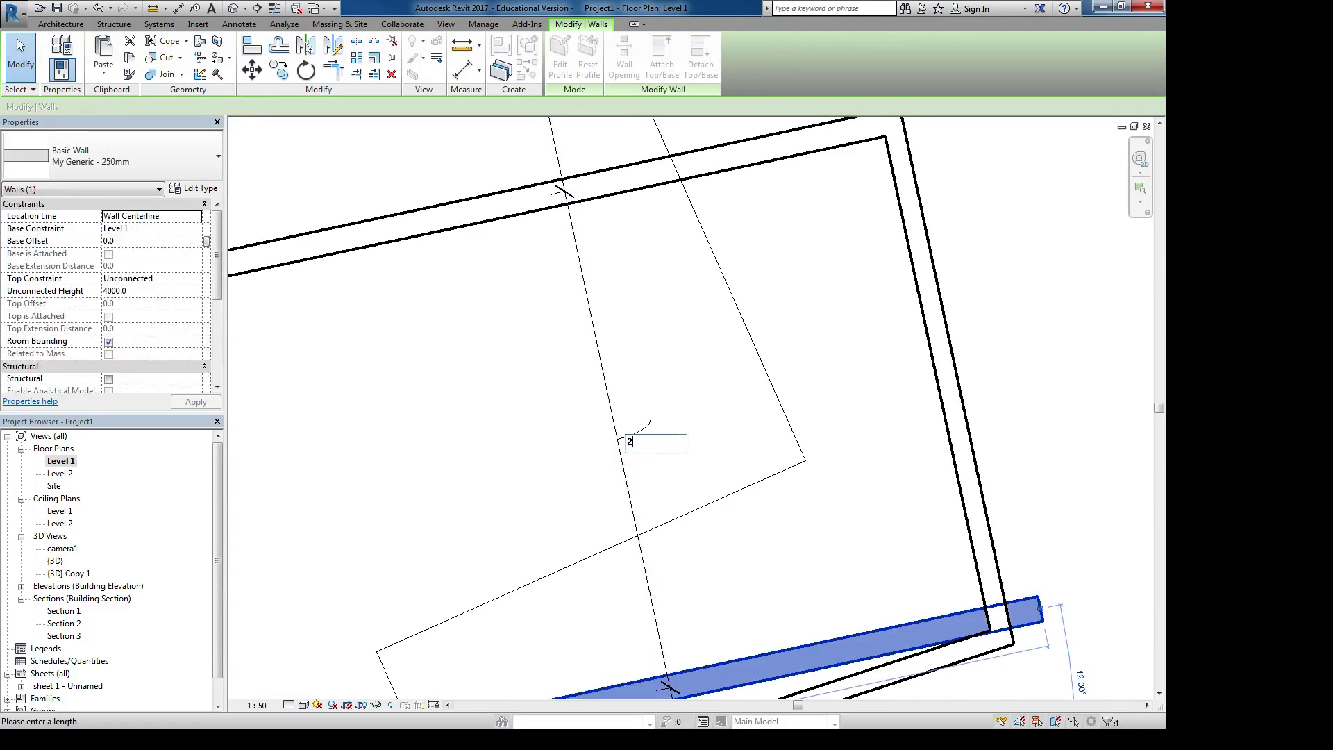
pyautogui.press('Return')
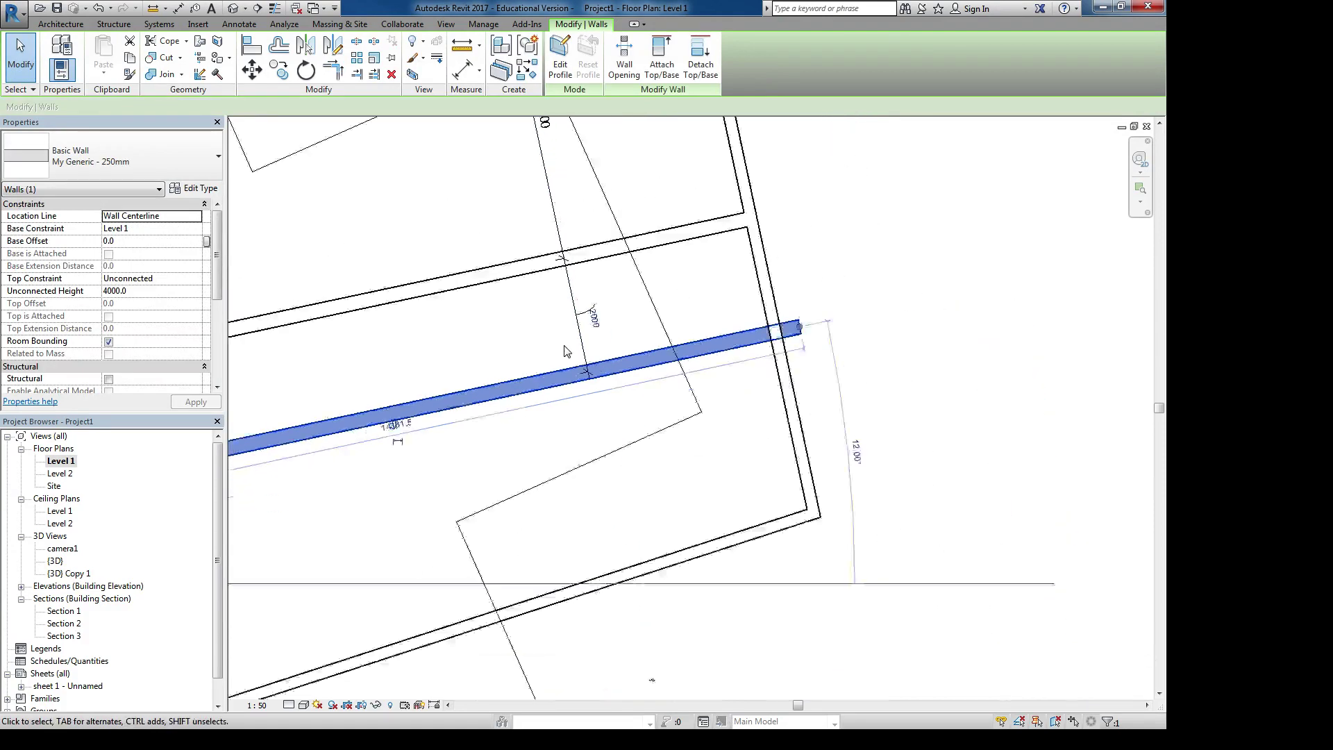
pyautogui.moveTo(691, 320); pyautogui.dragTo(732, 391, button='middle')
pyautogui.press('Escape')
# Drag the free interior wall so the upper spacing reads 4400
pyautogui.click(718, 379)
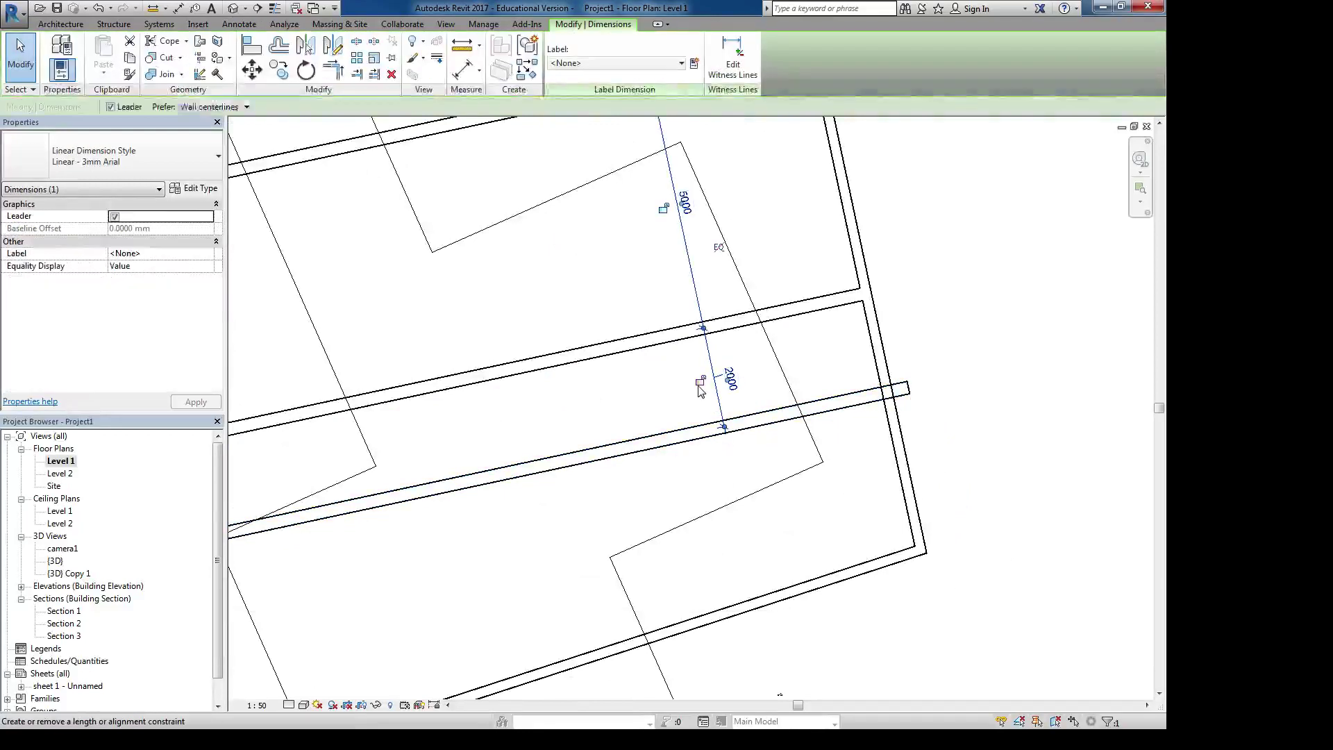
pyautogui.click(652, 438)
pyautogui.moveTo(590, 404); pyautogui.dragTo(691, 515, button='middle')
pyautogui.moveTo(692, 501); pyautogui.dragTo(701, 570)
pyautogui.moveTo(697, 486)
pyautogui.mouseDown()
pyautogui.moveTo(685, 440)
pyautogui.moveTo(625, 420)
pyautogui.mouseUp()
pyautogui.click(623, 417)
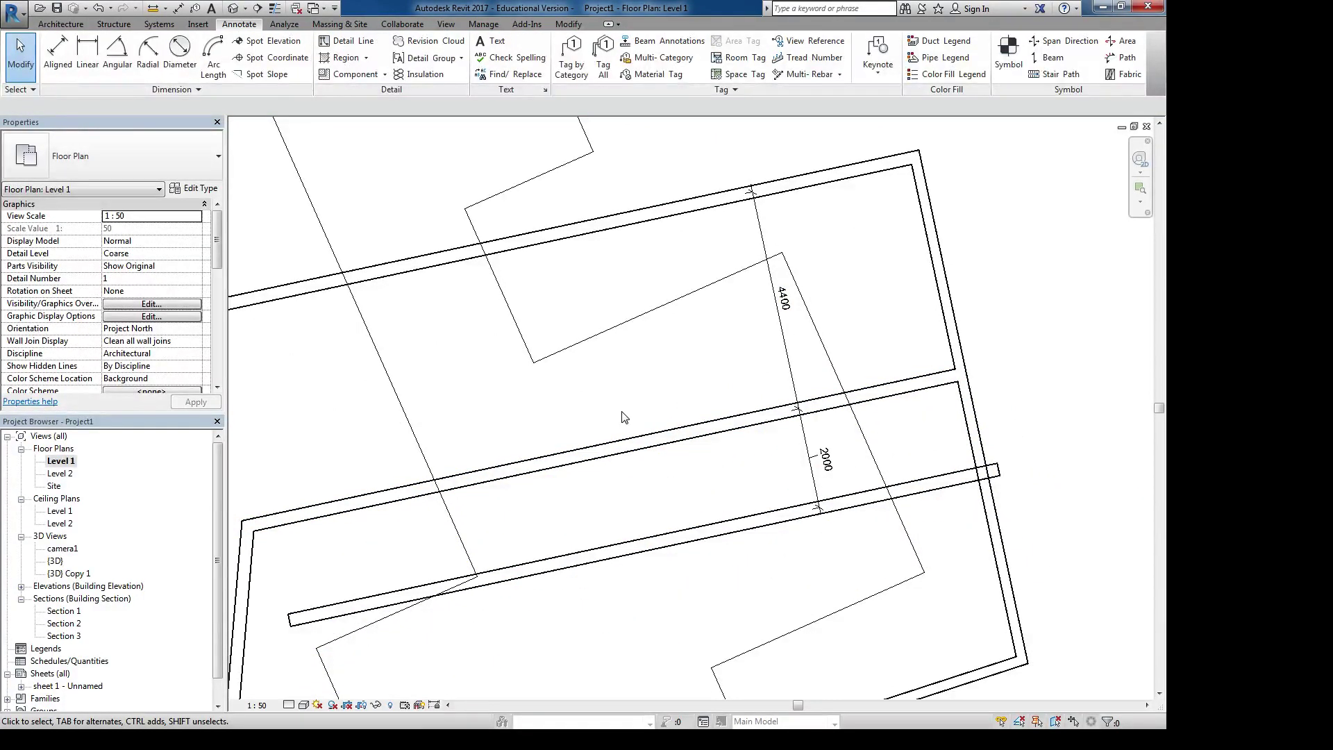
# Try setting the 4400/2000 dimension to EQ and cancel the join error
pyautogui.scroll(-2, 625, 409)
pyautogui.click(760, 366)
pyautogui.click(776, 350)
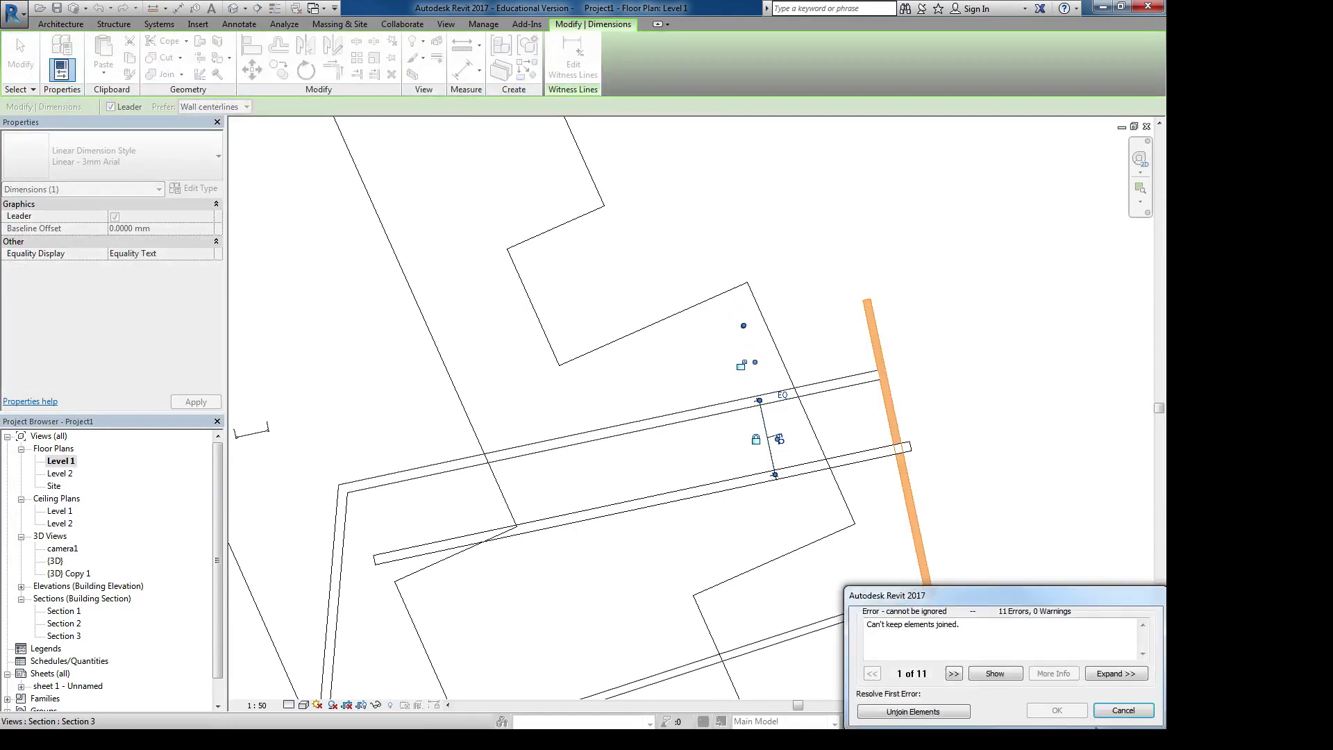
pyautogui.click(1119, 712)
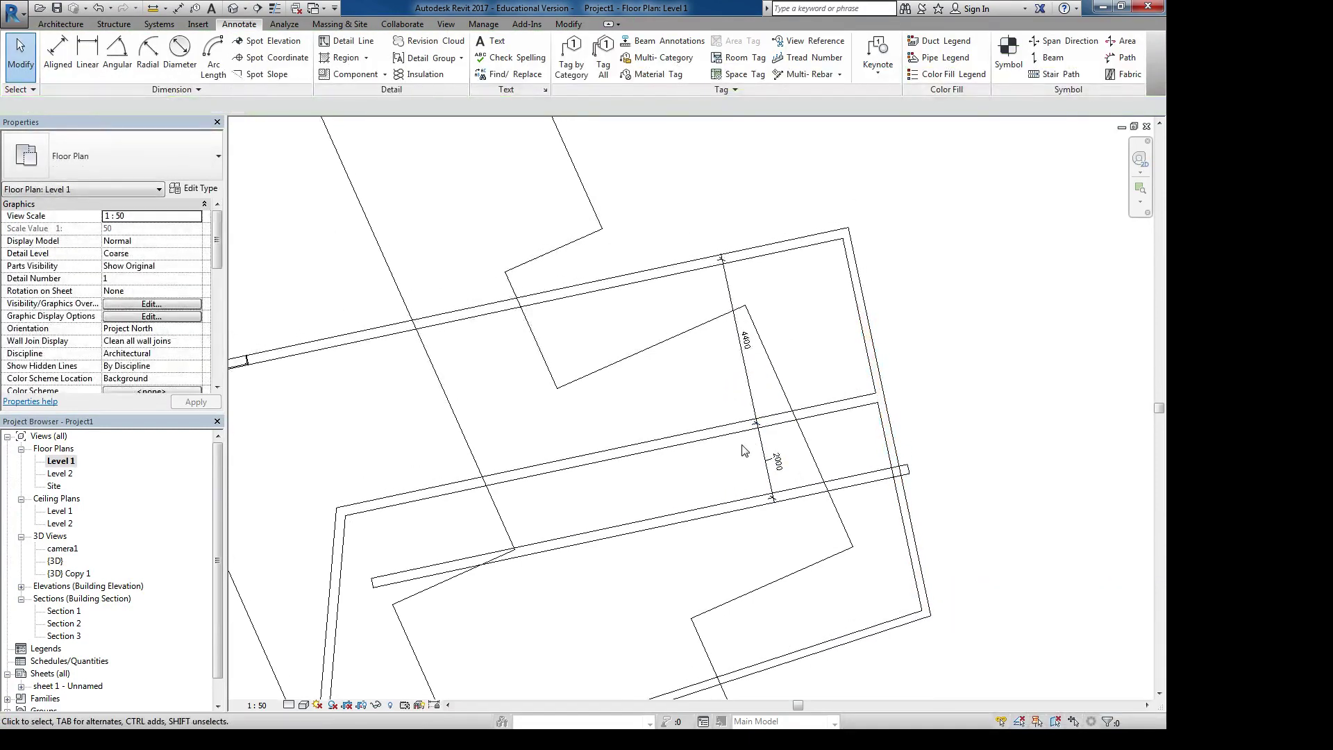
# Delete the 4400/2000 dimension, accepting the warning that keeps the walls constrained
pyautogui.scroll(-4, 743, 449)
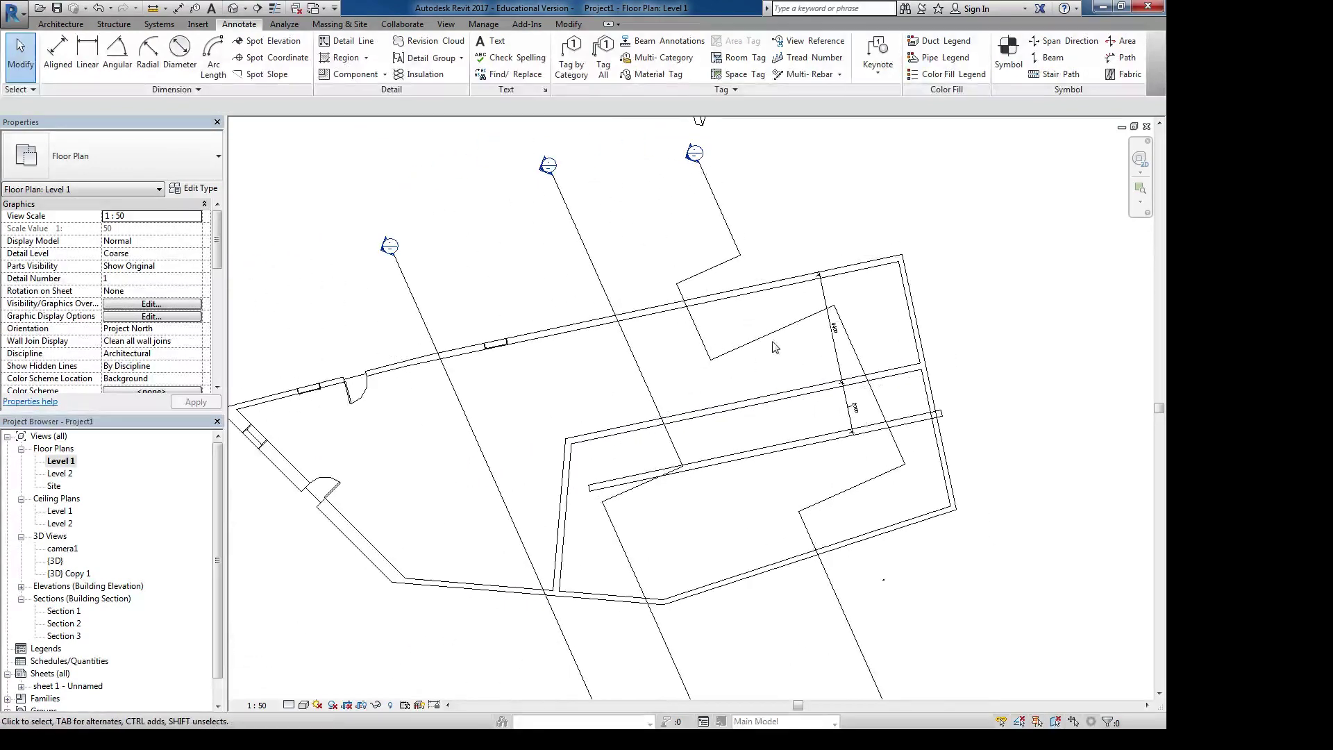
pyautogui.click(820, 299)
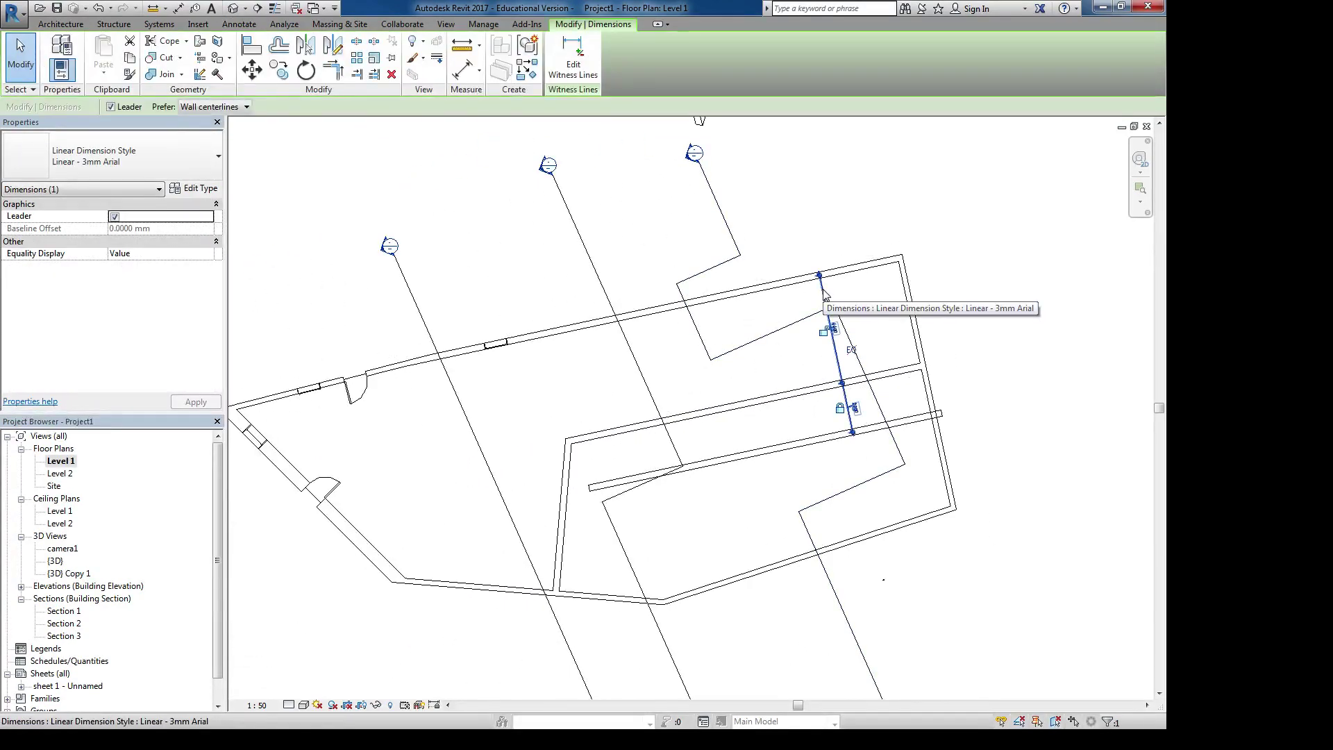
pyautogui.press('Delete')
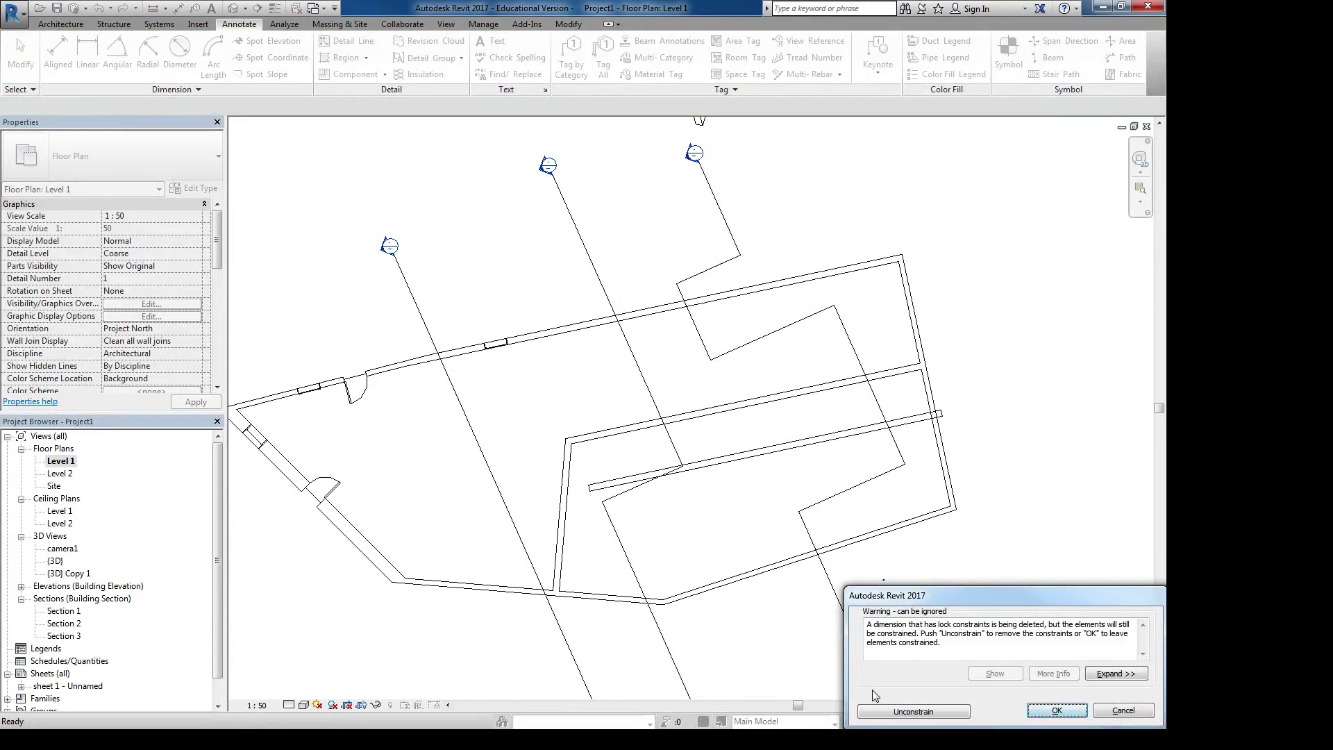
pyautogui.click(1055, 712)
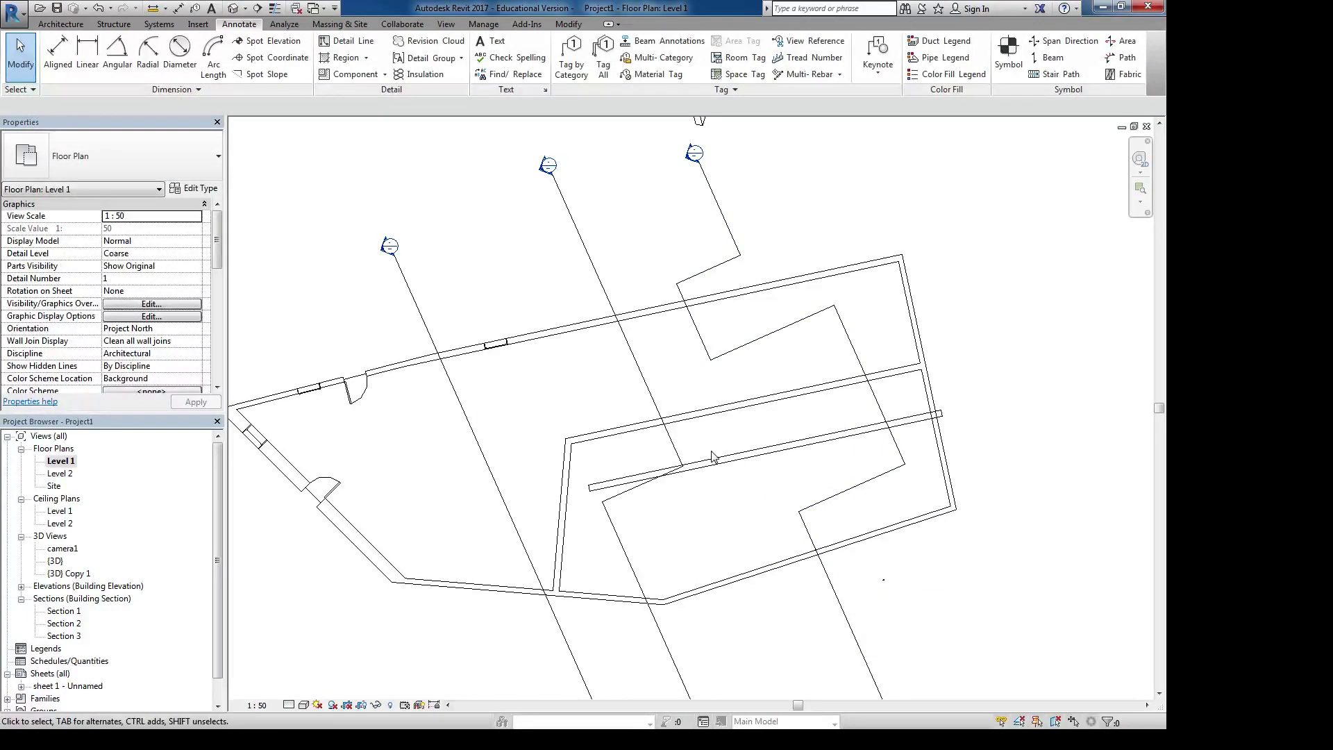
pyautogui.click(568, 24)
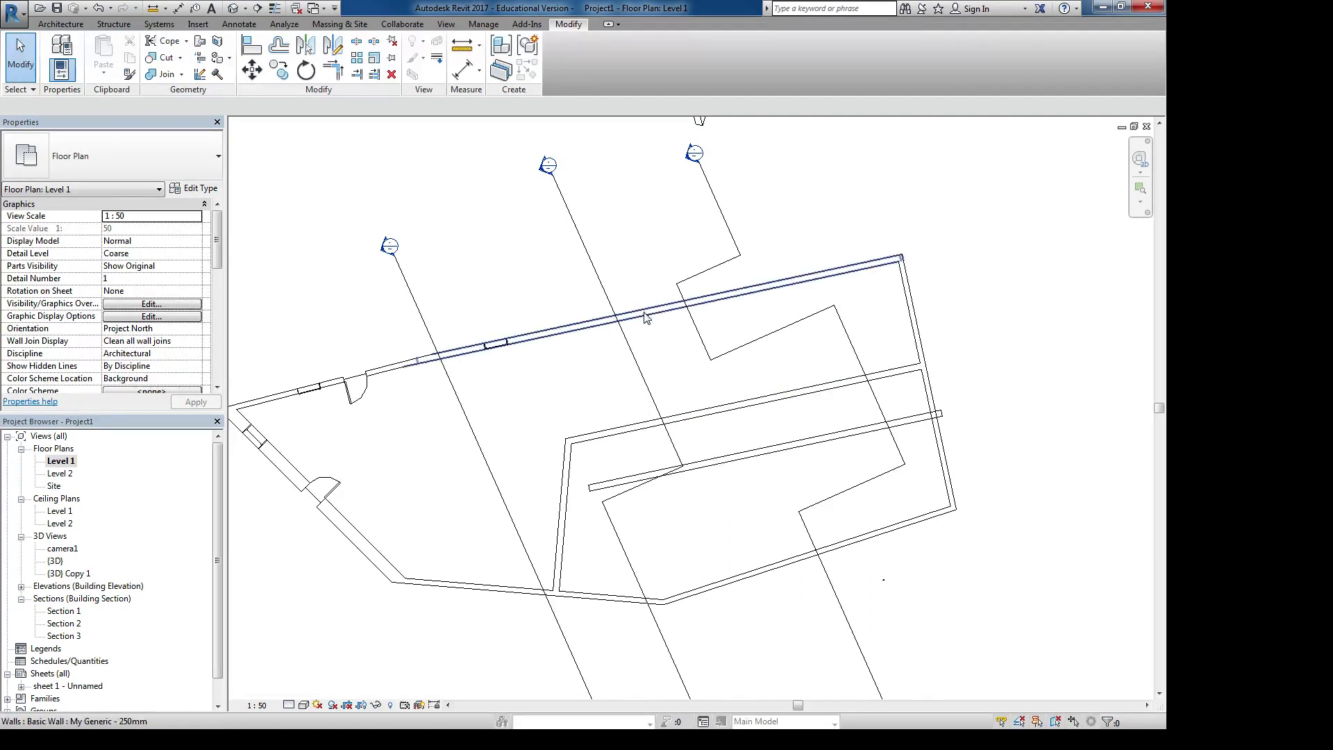
pyautogui.click(718, 415)
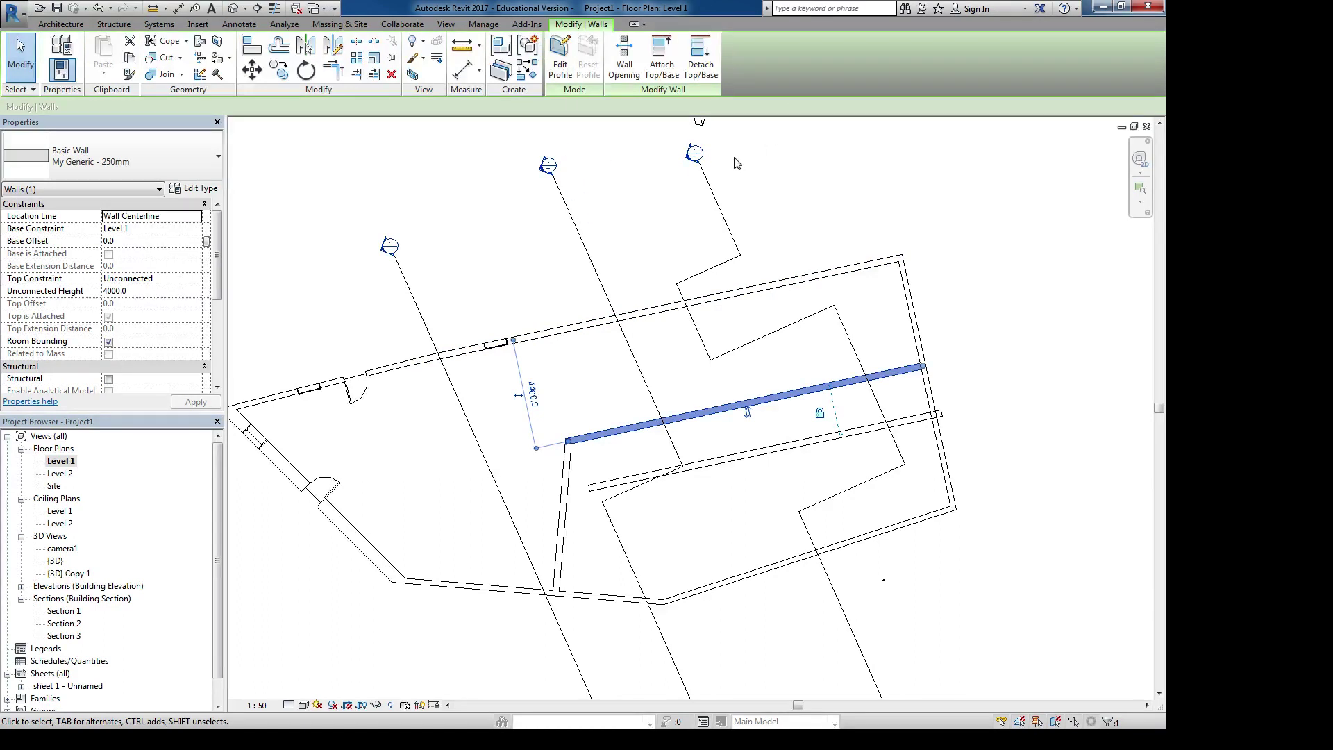
pyautogui.click(764, 199)
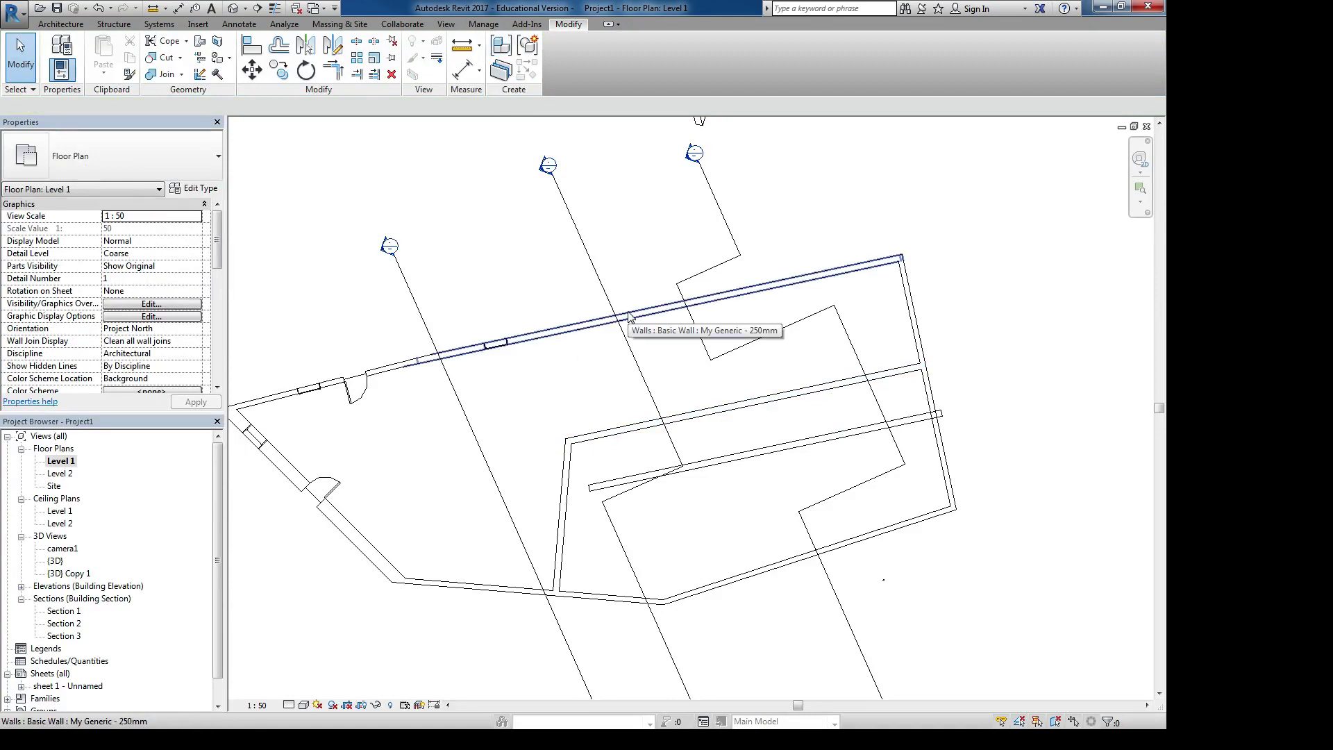
# Select the floor and walls and save them as model group 'Group 1'
pyautogui.moveTo(1048, 334); pyautogui.dragTo(854, 378, button='middle')
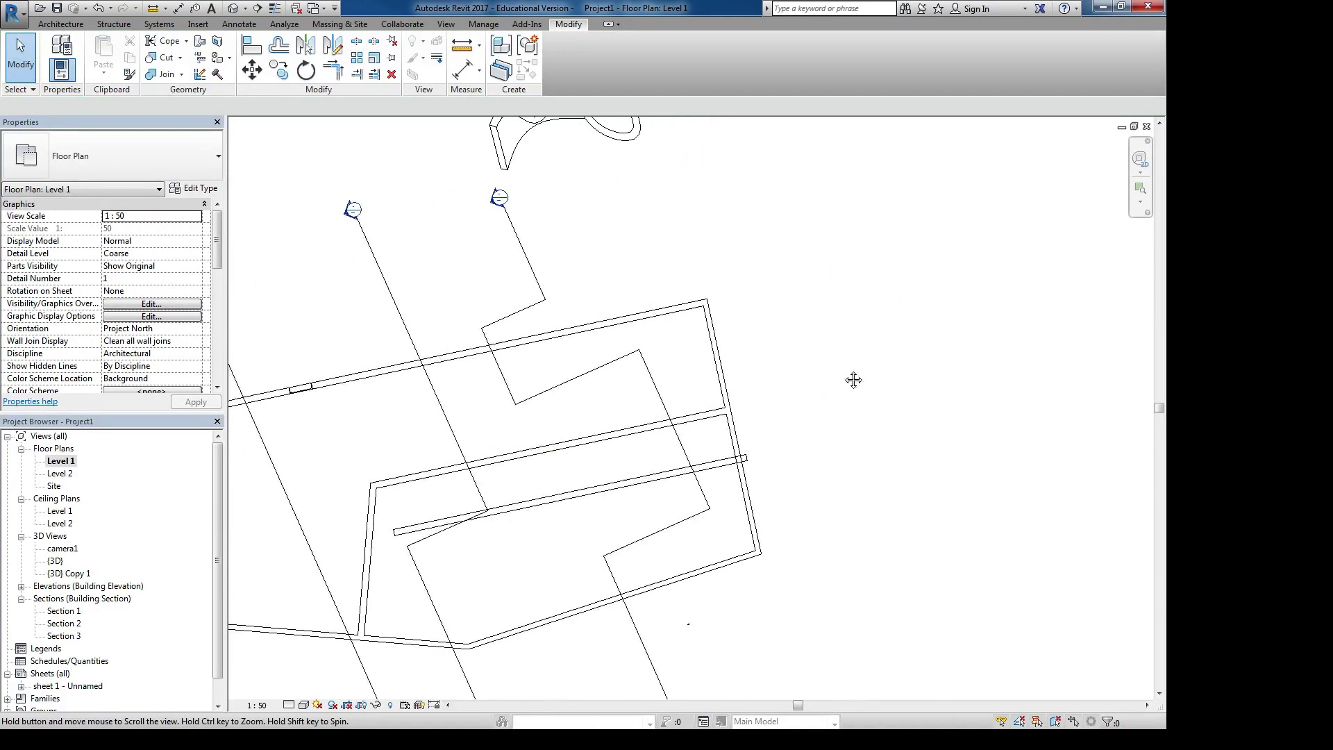
pyautogui.click(710, 495)
pyautogui.moveTo(868, 382); pyautogui.dragTo(695, 486)
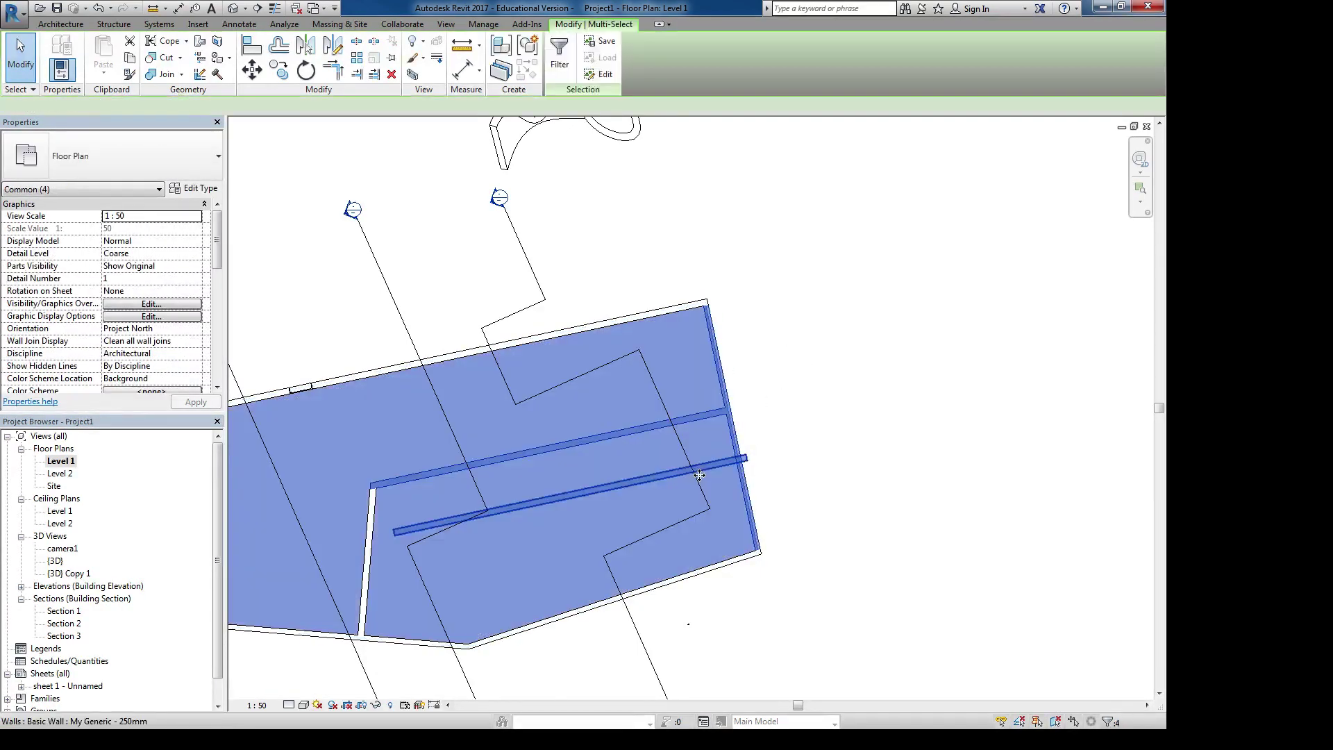
pyautogui.click(533, 50)
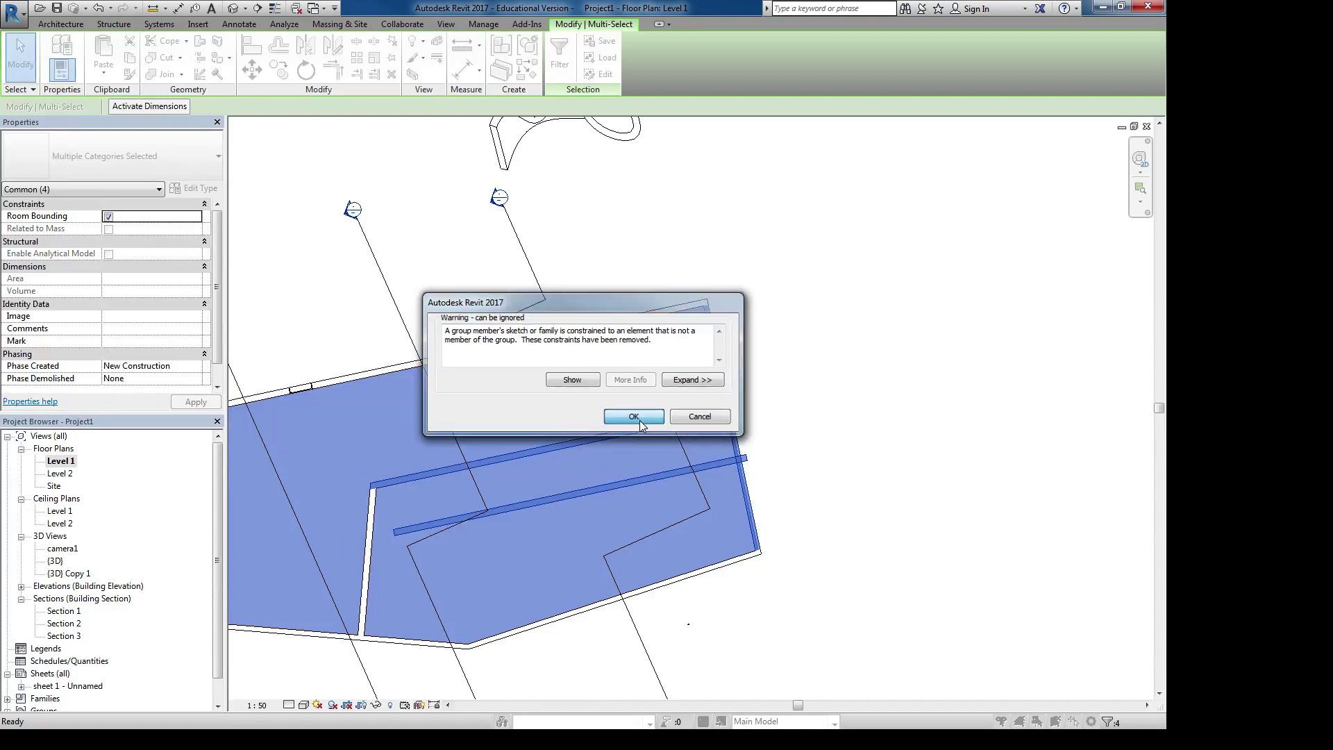
pyautogui.click(634, 417)
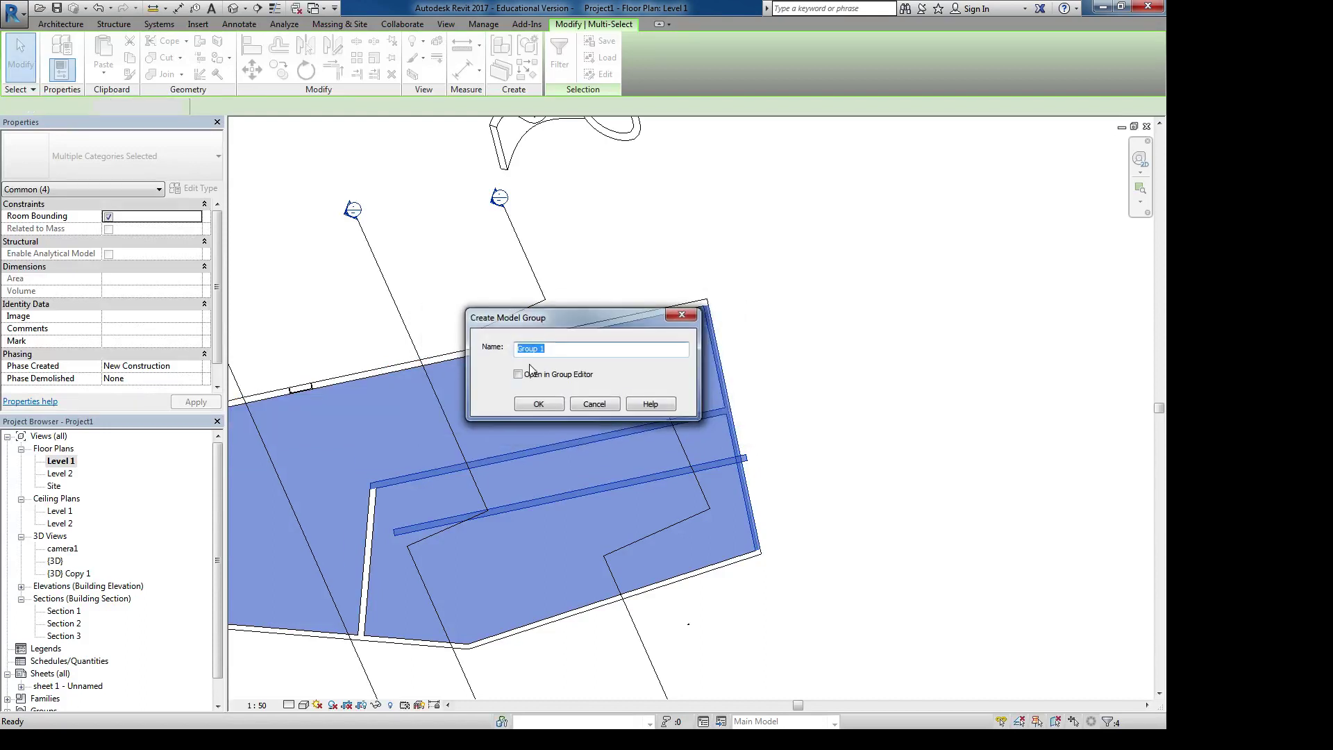
pyautogui.press('Return')
# Copy Group 1 with CO and place the copy above and right of the building
pyautogui.moveTo(793, 457); pyautogui.dragTo(699, 491, button='middle')
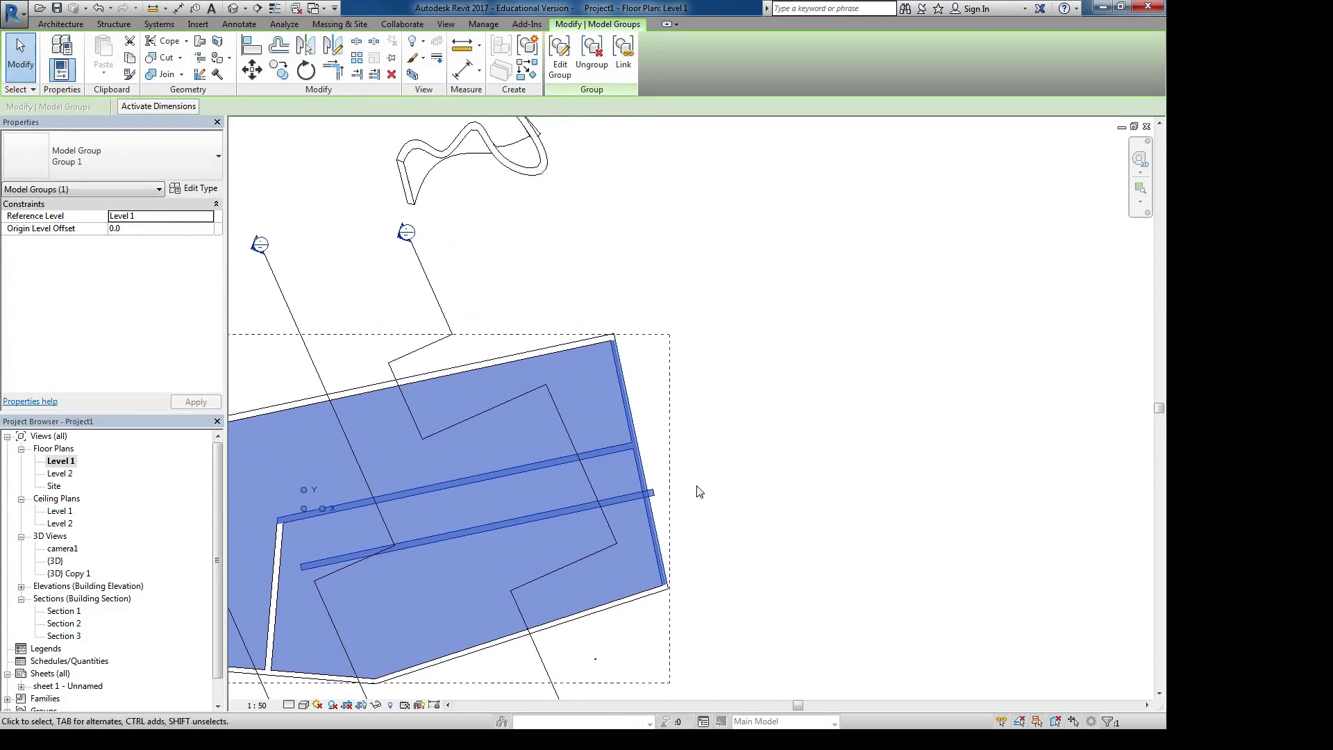
pyautogui.press('c')
pyautogui.press('o')
pyautogui.click(650, 484)
pyautogui.click(953, 273)
pyautogui.scroll(-2, 826, 526)
pyautogui.moveTo(868, 372); pyautogui.dragTo(890, 269)
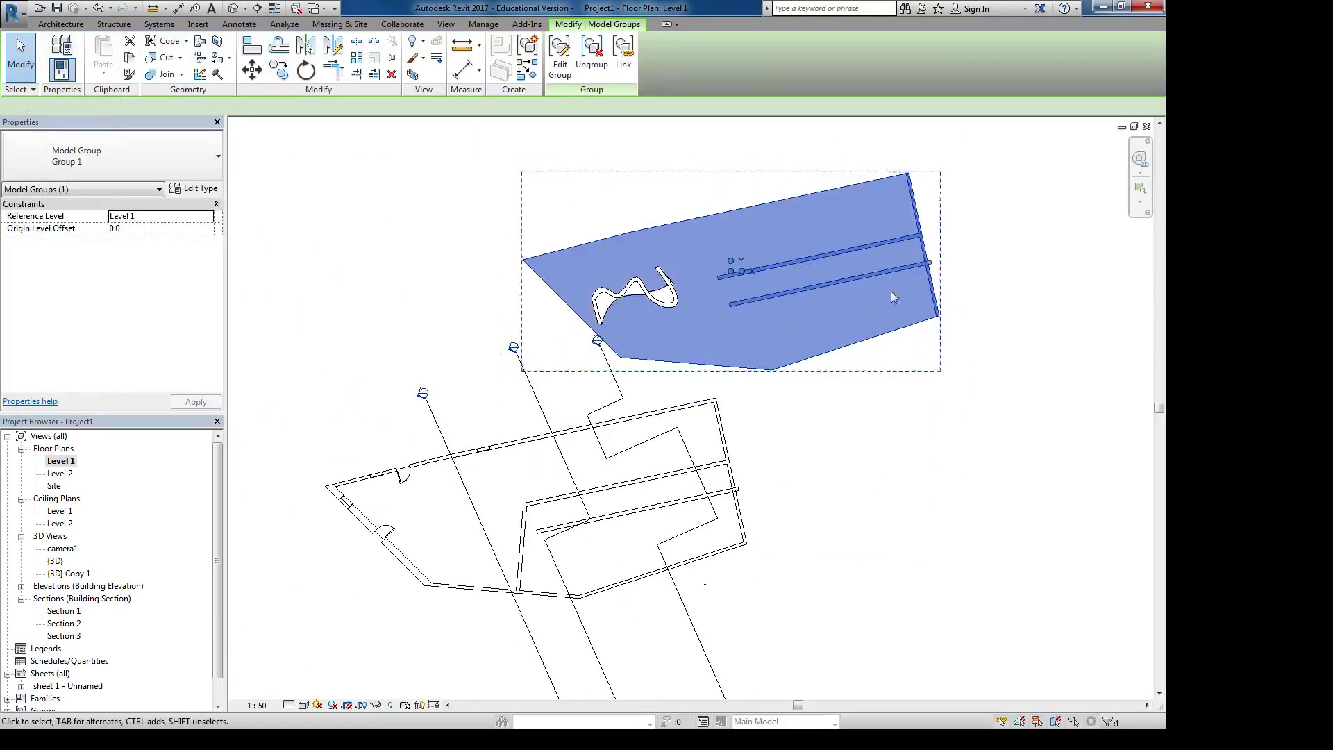
pyautogui.click(878, 490)
pyautogui.moveTo(873, 492); pyautogui.dragTo(889, 443, button='middle')
pyautogui.click(789, 225)
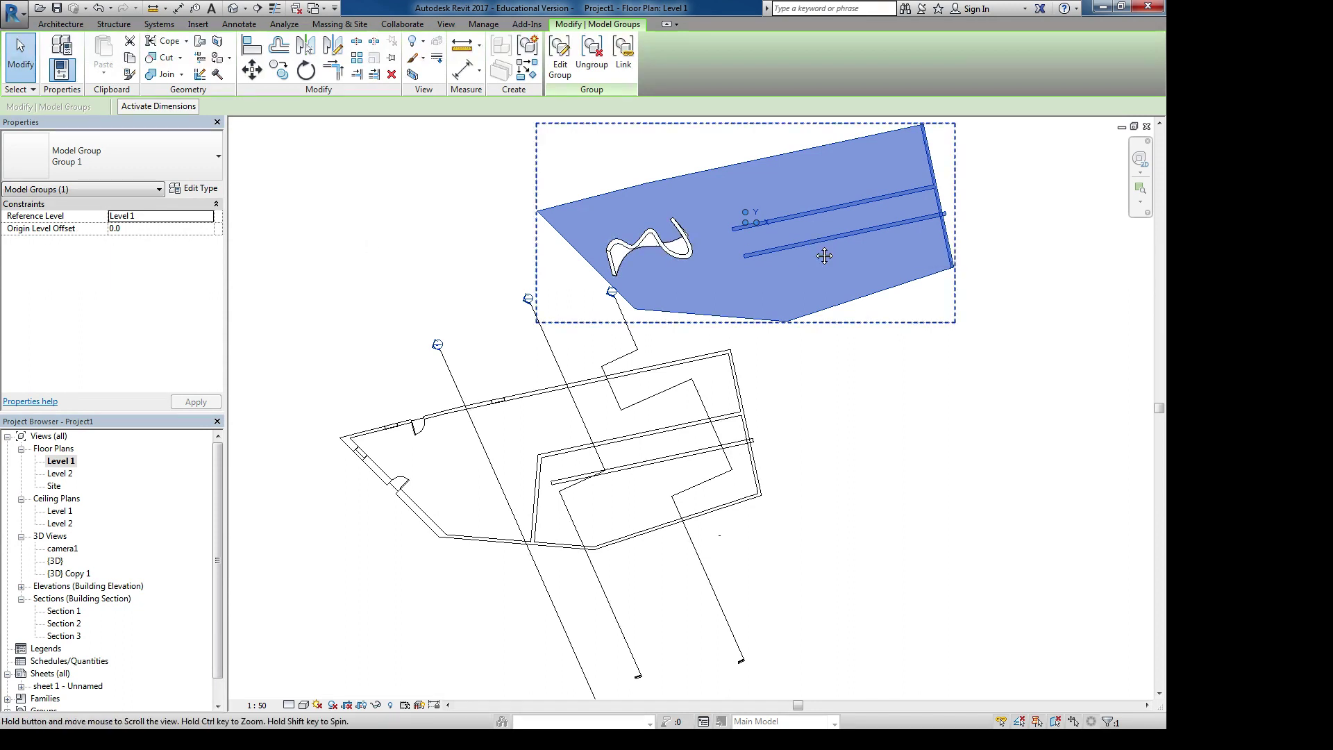
# Make the building's left corner walls and doors into model group 'Group 2'
pyautogui.moveTo(814, 245); pyautogui.dragTo(778, 298, button='middle')
pyautogui.click(96, 170)
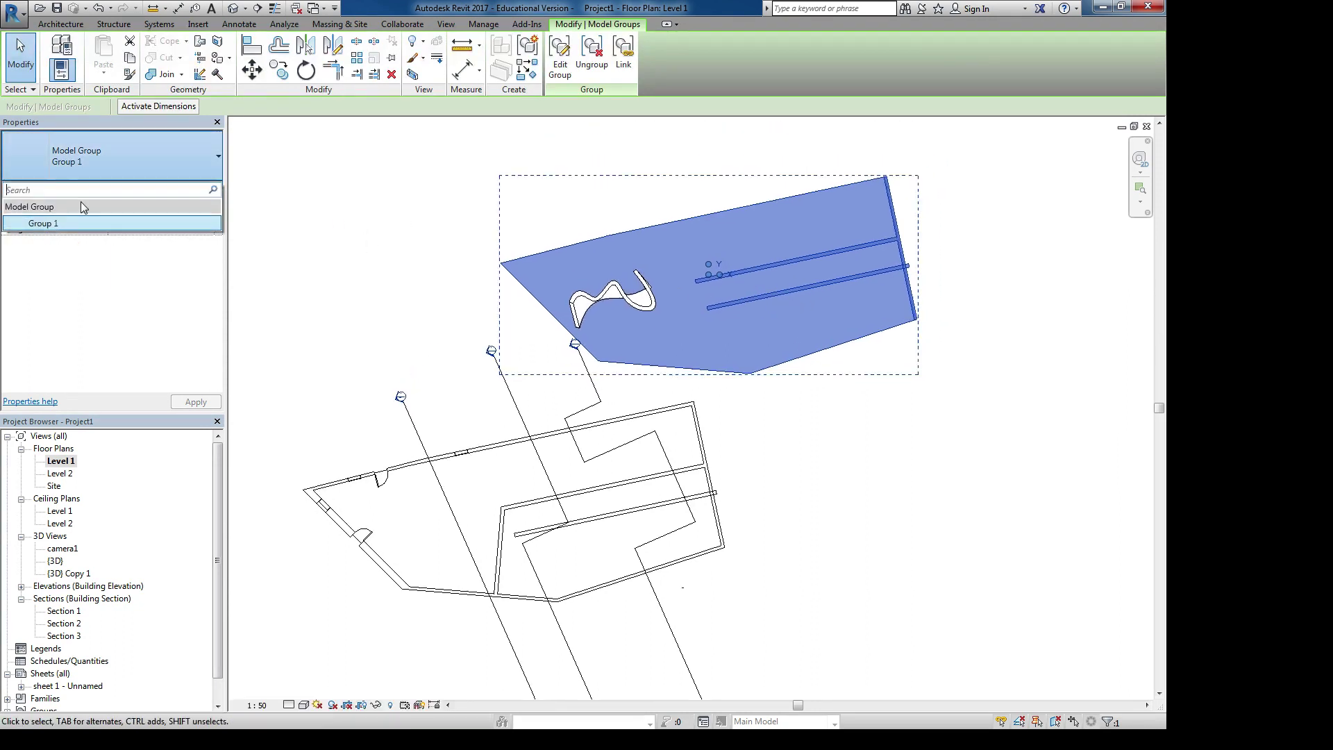
pyautogui.moveTo(584, 401); pyautogui.dragTo(638, 304, button='middle')
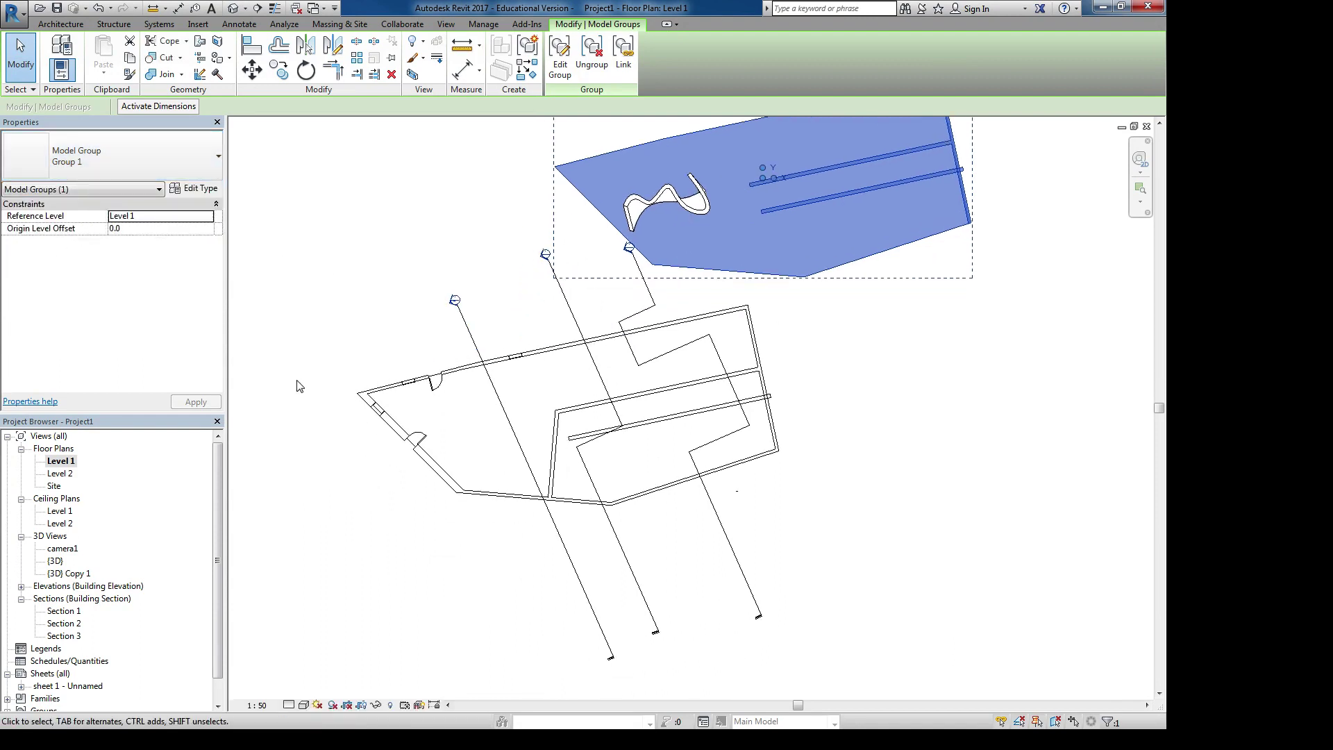
pyautogui.moveTo(326, 350); pyautogui.dragTo(502, 480)
pyautogui.click(540, 58)
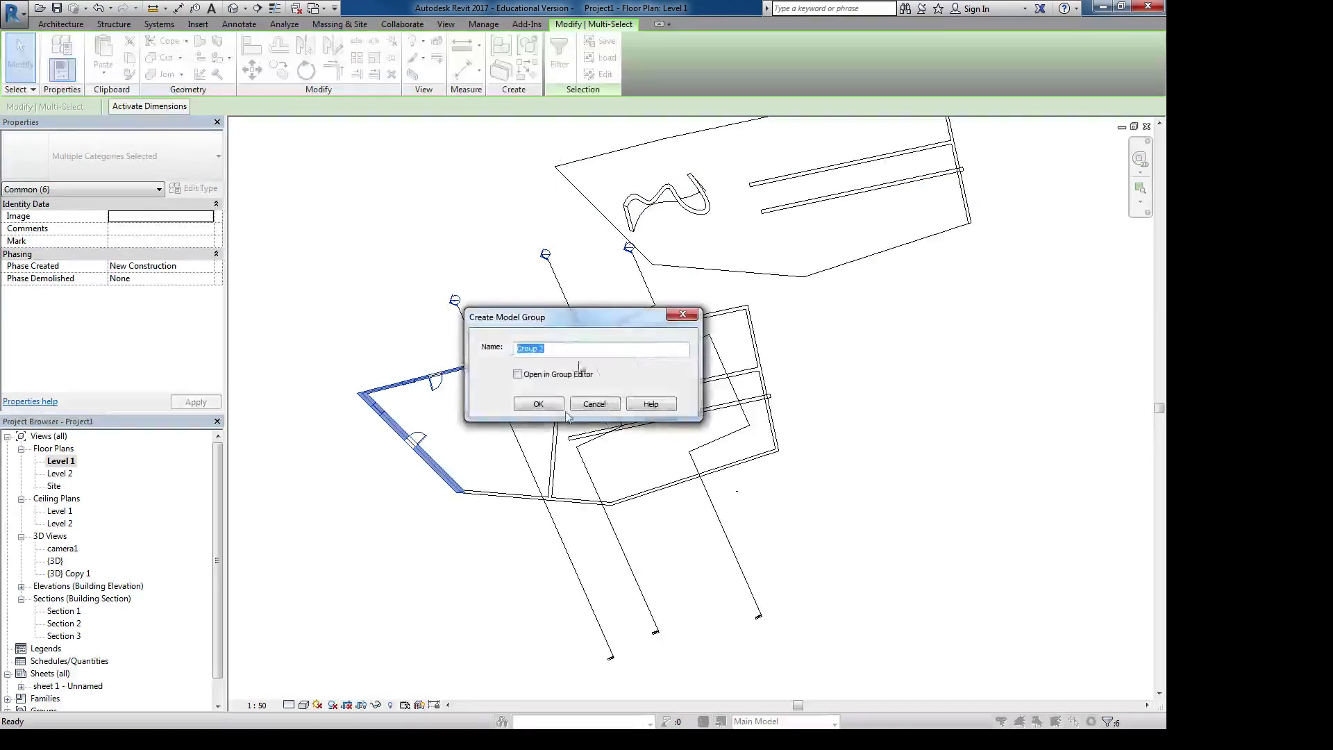
pyautogui.click(538, 404)
# Switch the upper copy of Group 1 to the Group 2 type in Properties
pyautogui.moveTo(895, 316); pyautogui.dragTo(806, 435, button='middle')
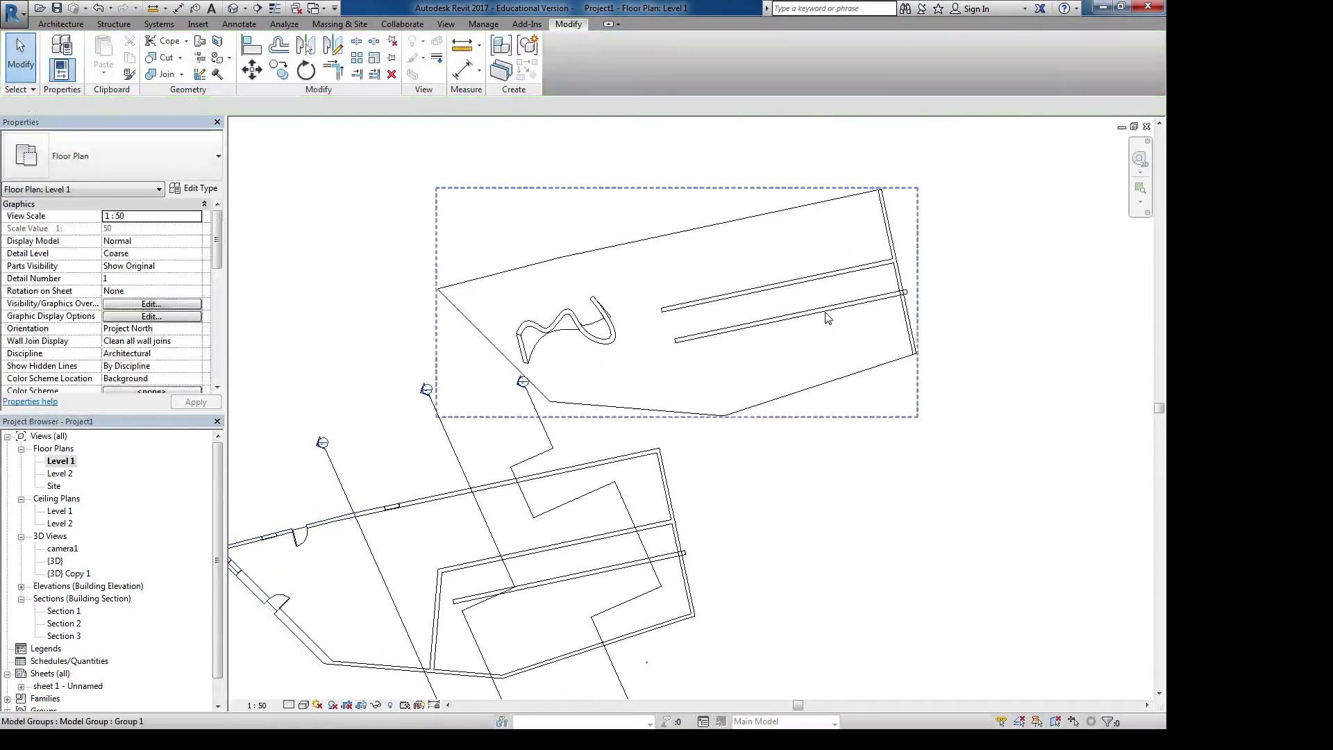
pyautogui.click(824, 312)
pyautogui.click(111, 160)
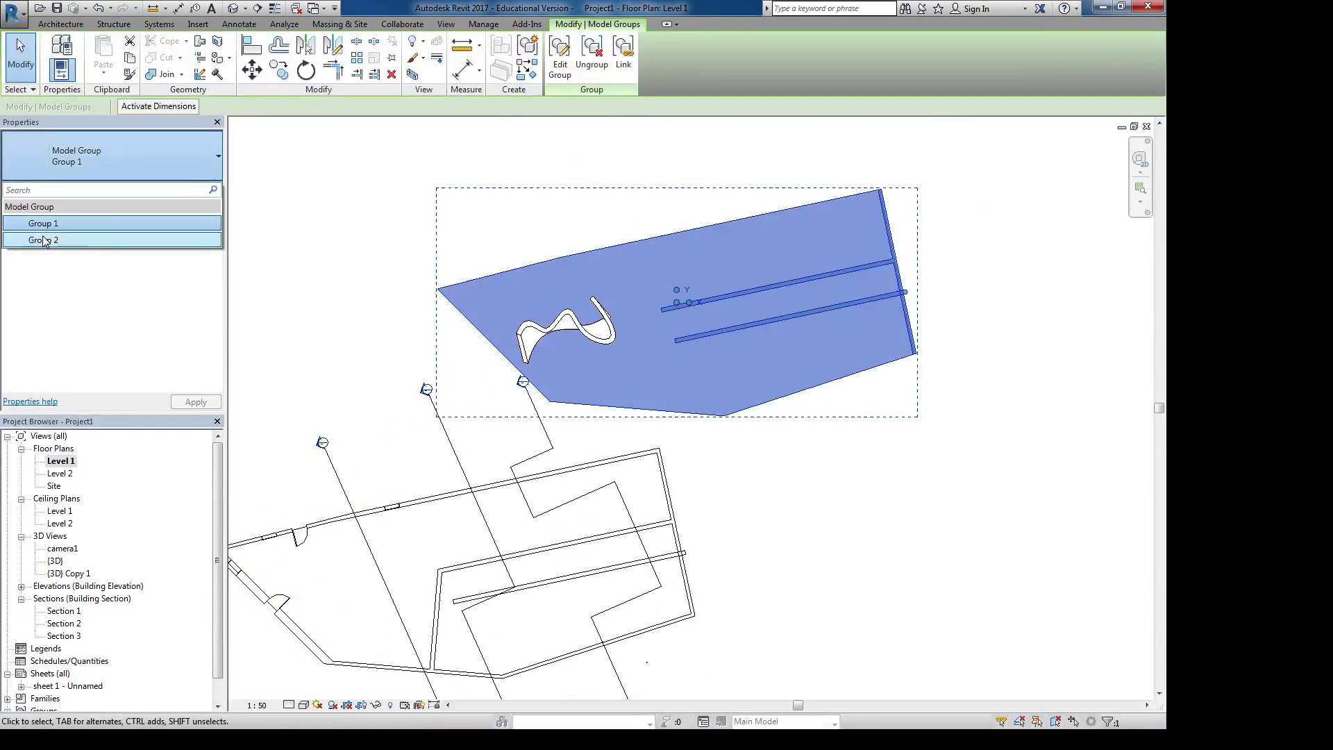
pyautogui.click(28, 240)
# Edit Group 2, slide its door down the wall, and finish editing
pyautogui.click(775, 444)
pyautogui.moveTo(486, 371); pyautogui.dragTo(589, 361, button='middle')
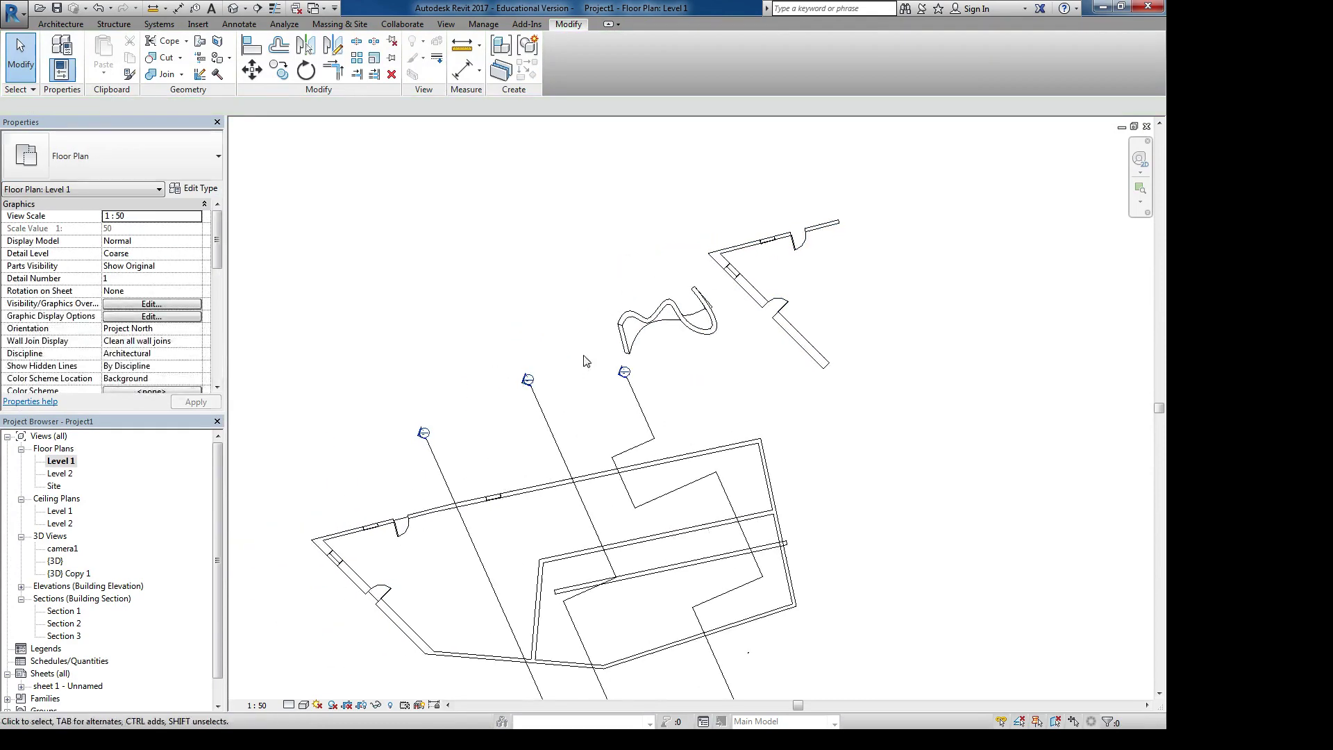
pyautogui.click(726, 258)
pyautogui.moveTo(361, 584); pyautogui.dragTo(417, 469, button='middle')
pyautogui.click(417, 468)
pyautogui.doubleClick(416, 468)
pyautogui.moveTo(446, 482); pyautogui.dragTo(465, 501)
pyautogui.click(338, 134)
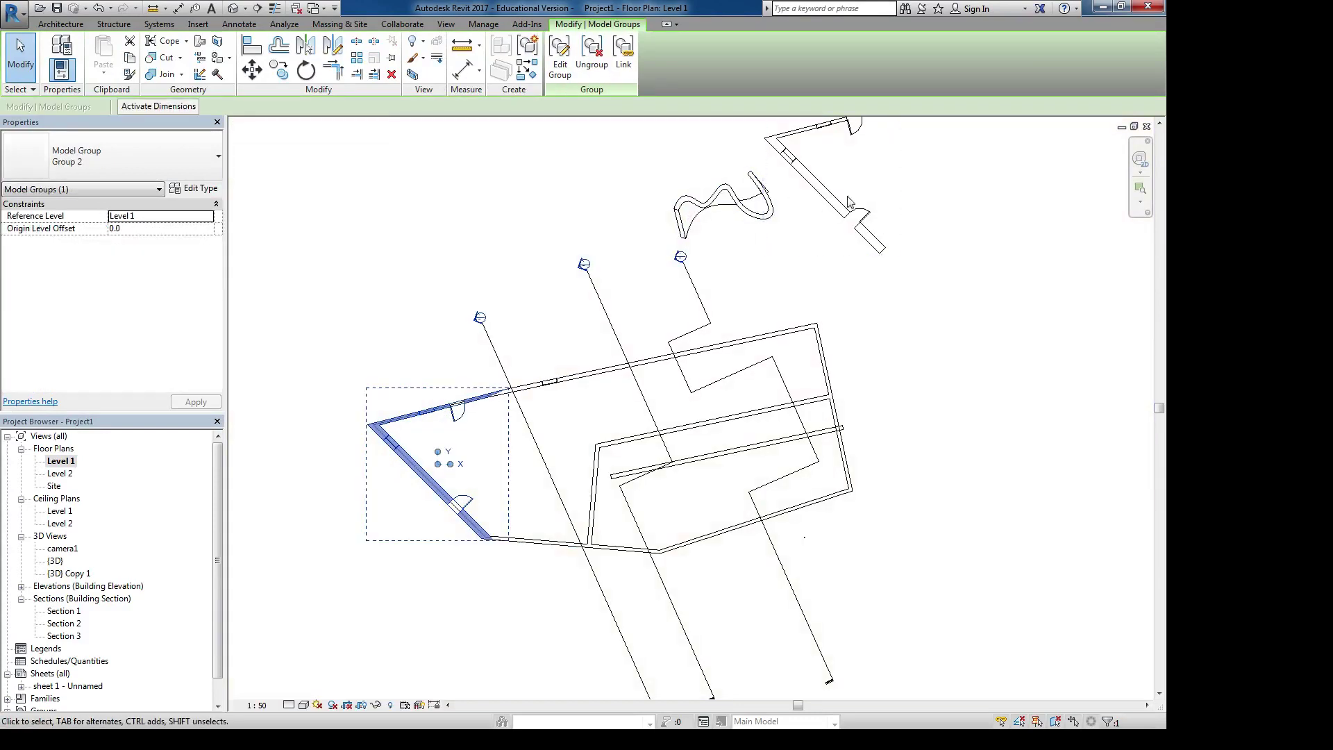
# Delete the door on the diagonal wall from Group 2 and finish editing
pyautogui.moveTo(353, 492); pyautogui.dragTo(321, 547, button='middle')
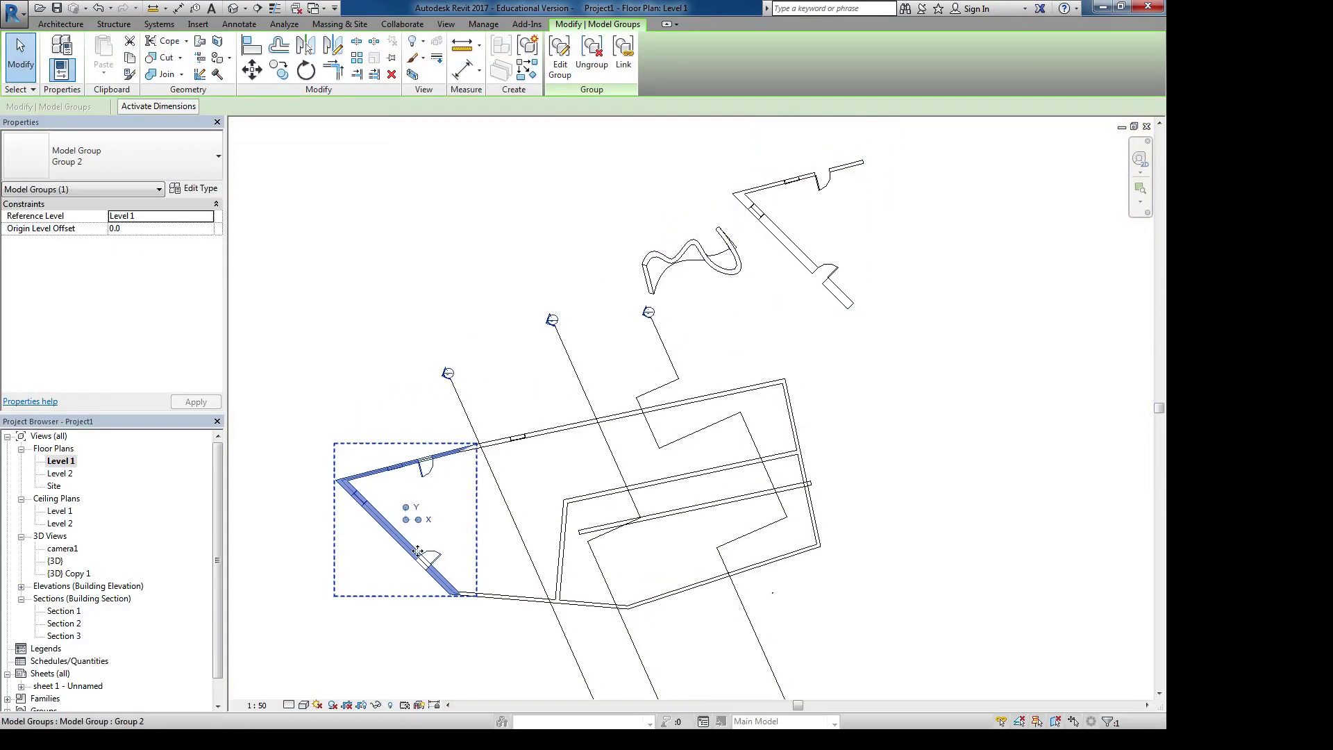
pyautogui.doubleClick(439, 564)
pyautogui.click(439, 564)
pyautogui.press('Delete')
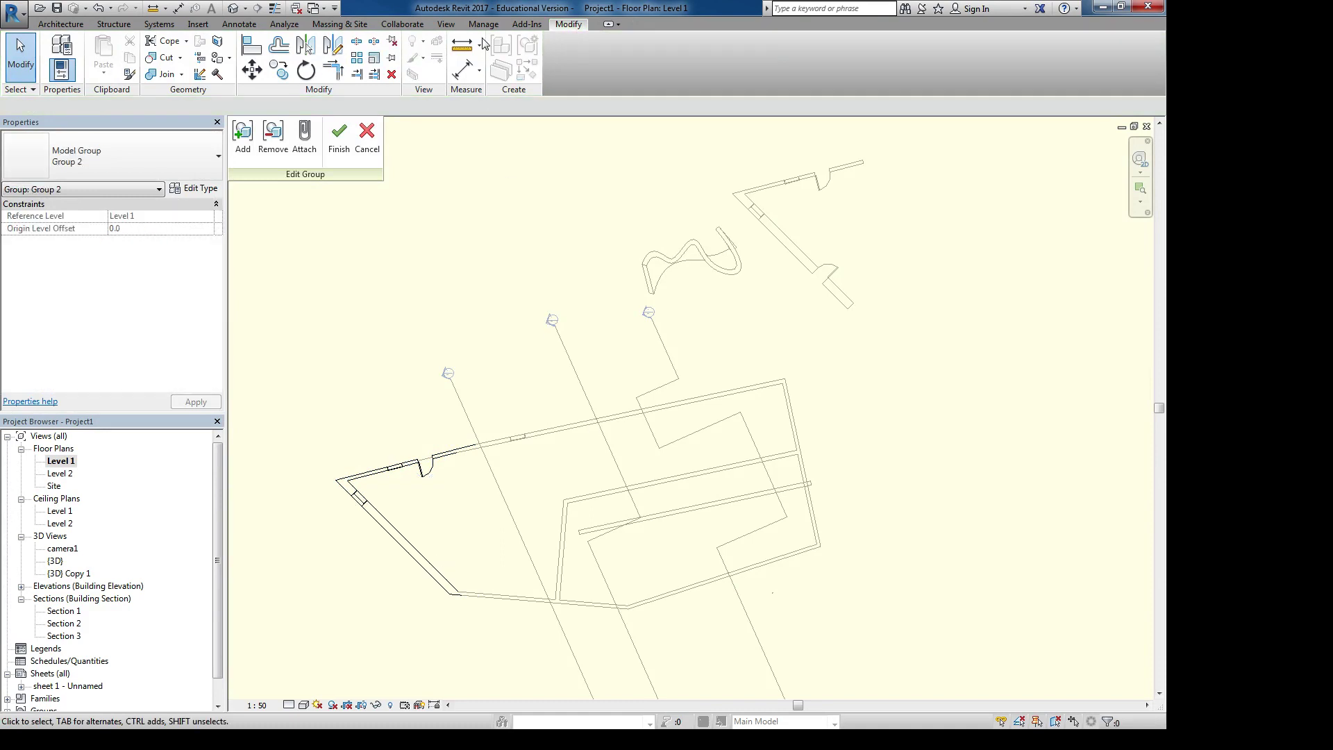
pyautogui.click(339, 134)
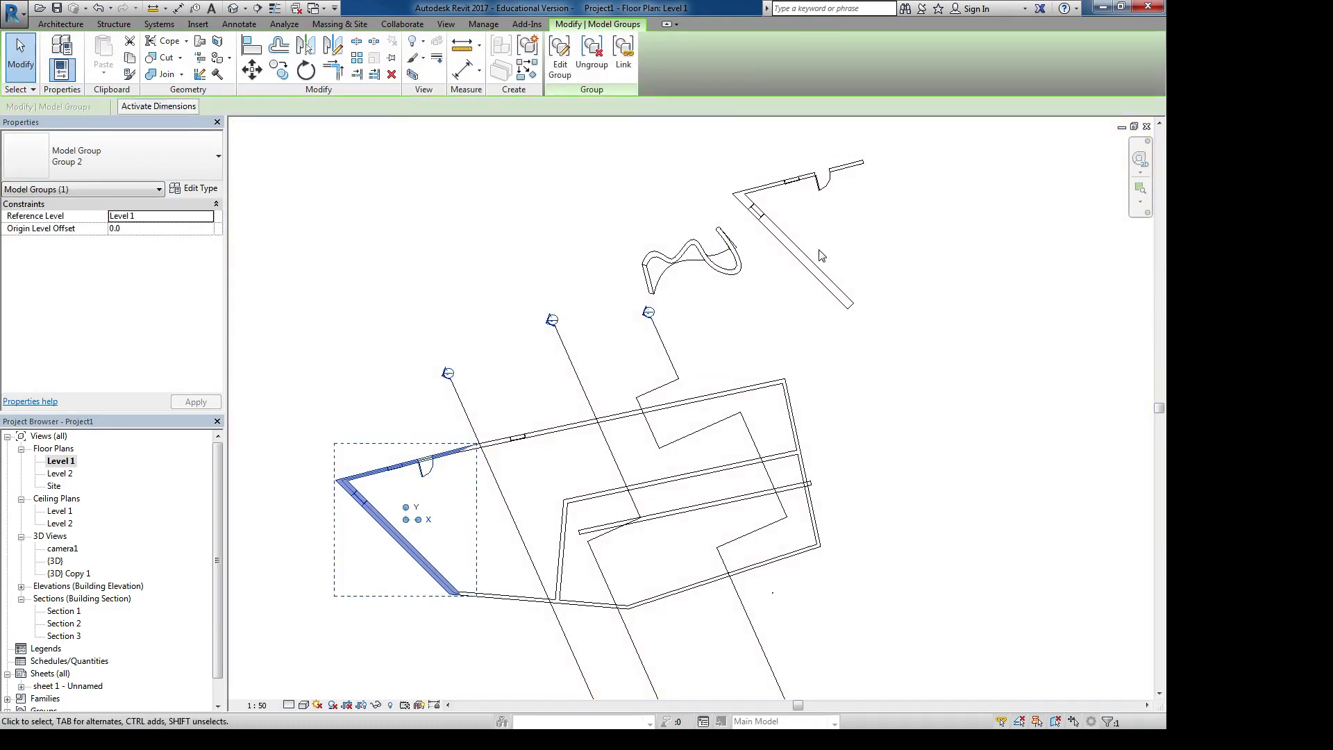
# Open Group 2's type properties, then cancel the Group 3 duplicate without changes
pyautogui.moveTo(840, 253); pyautogui.dragTo(812, 295, button='middle')
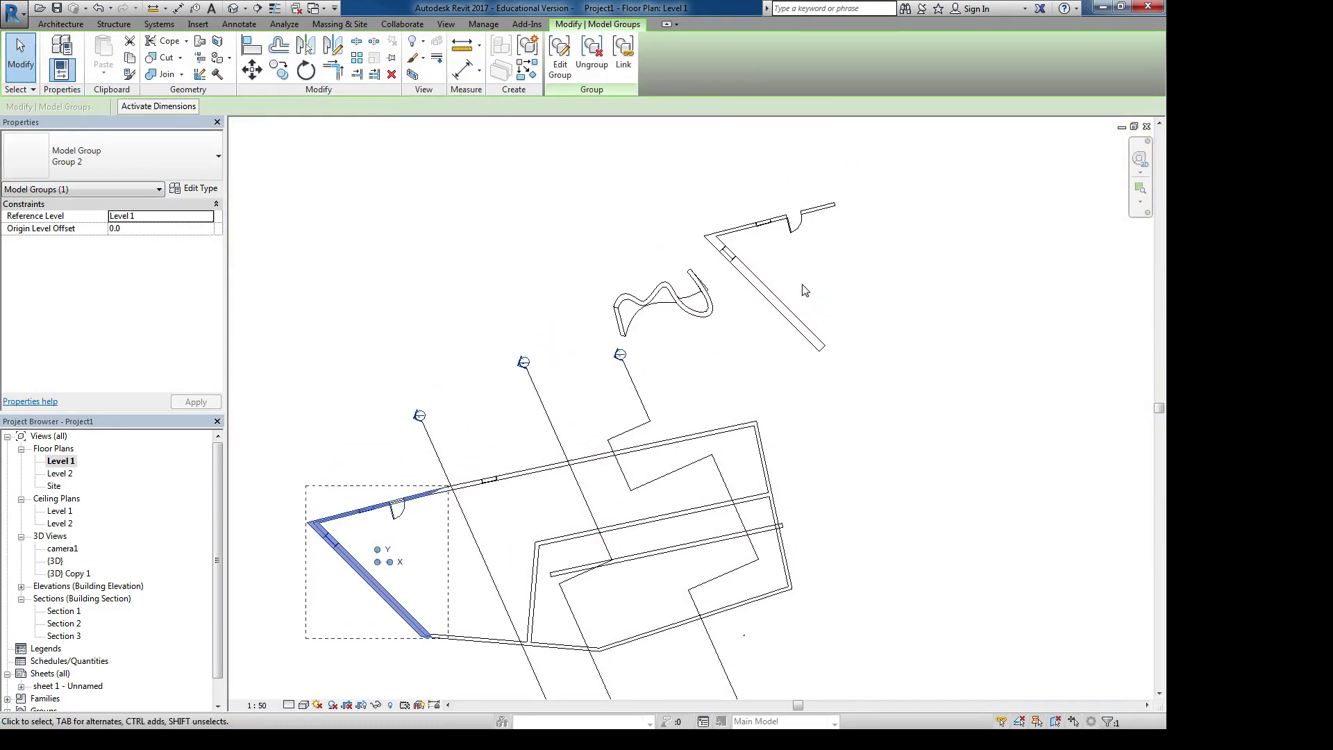
pyautogui.click(781, 308)
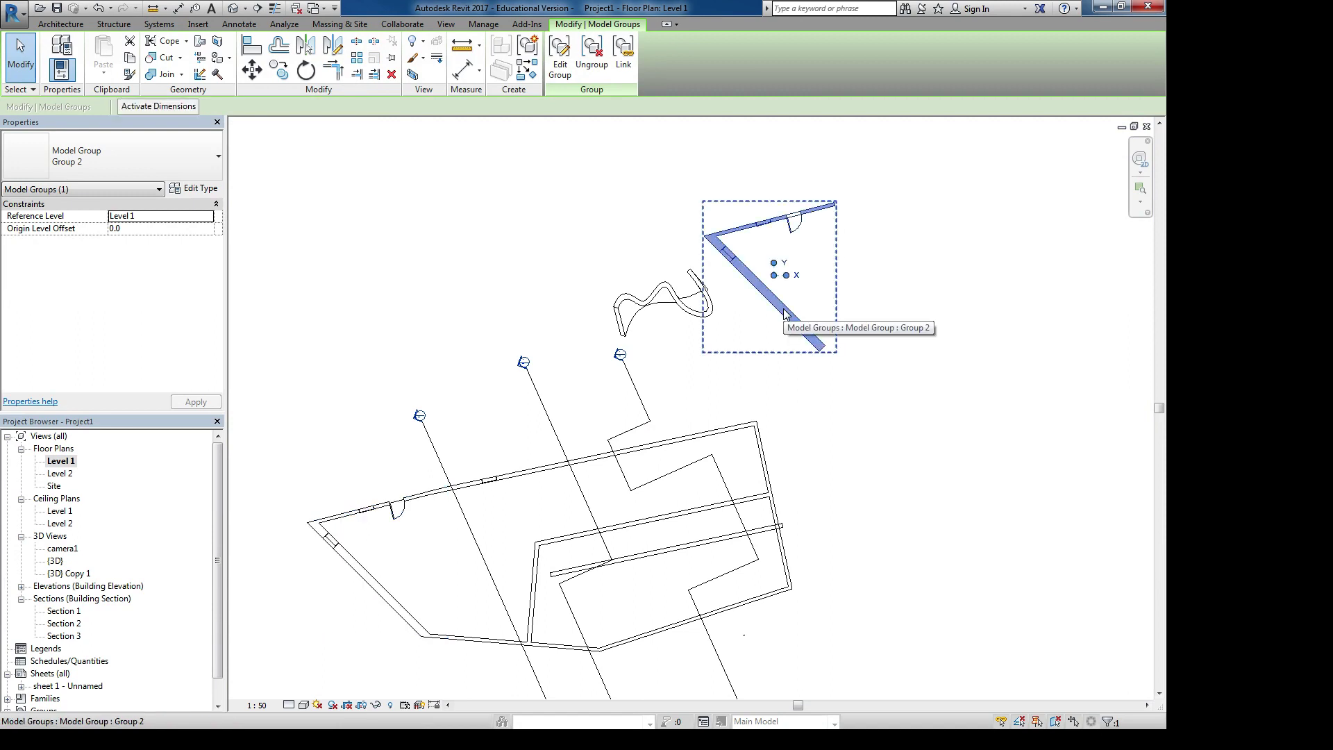
pyautogui.click(188, 188)
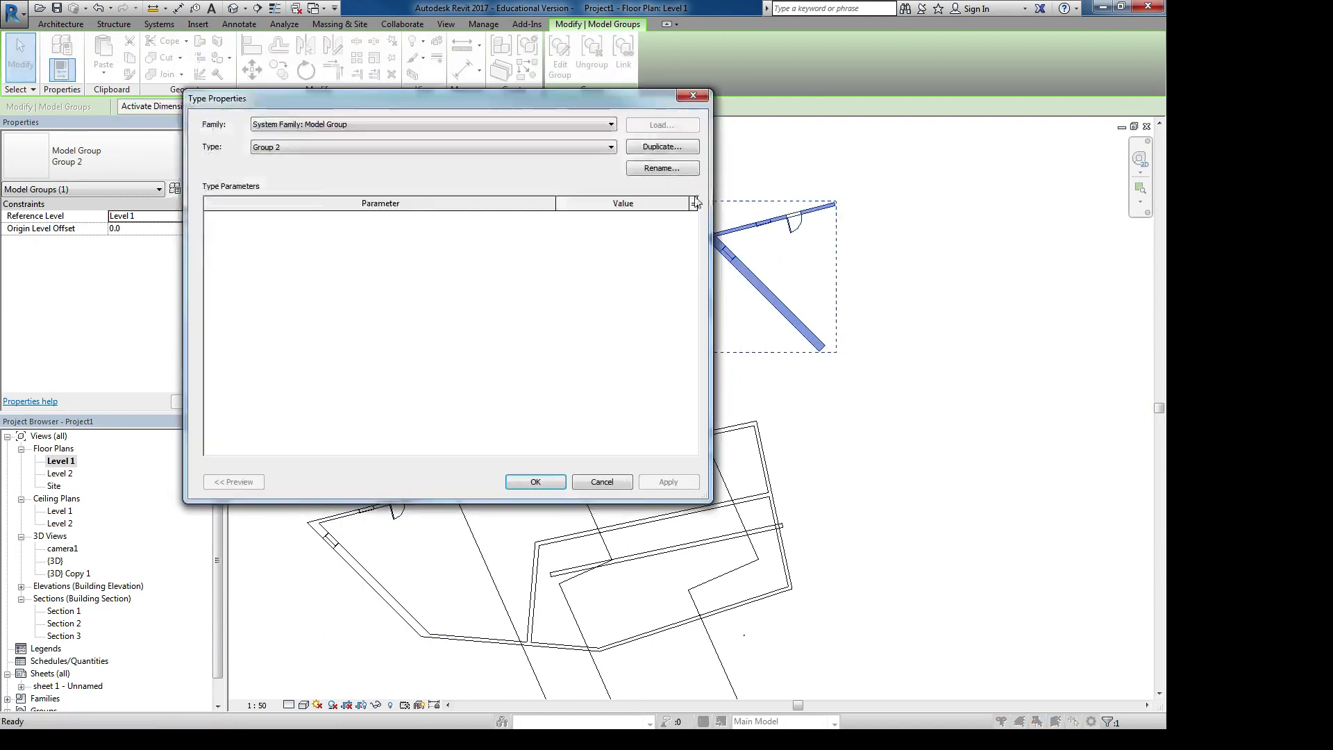
pyautogui.click(662, 147)
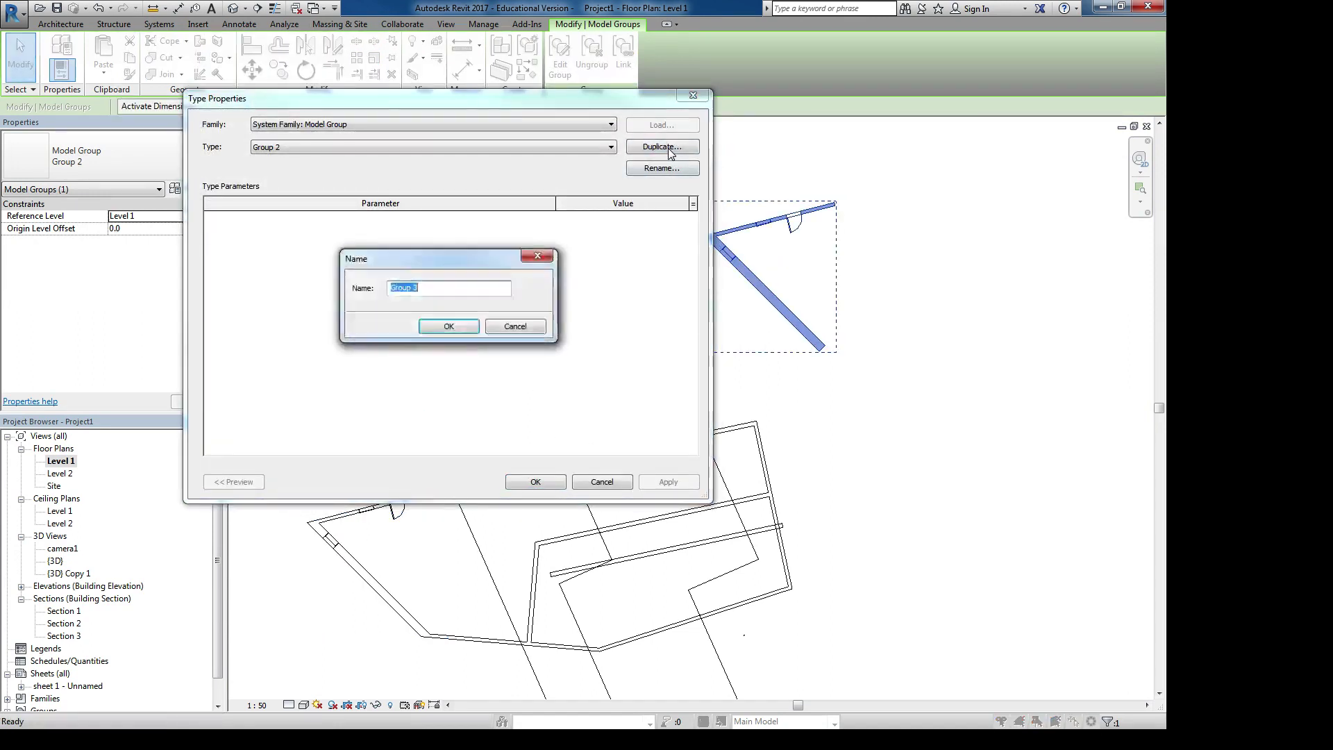
pyautogui.click(495, 327)
pyautogui.click(614, 479)
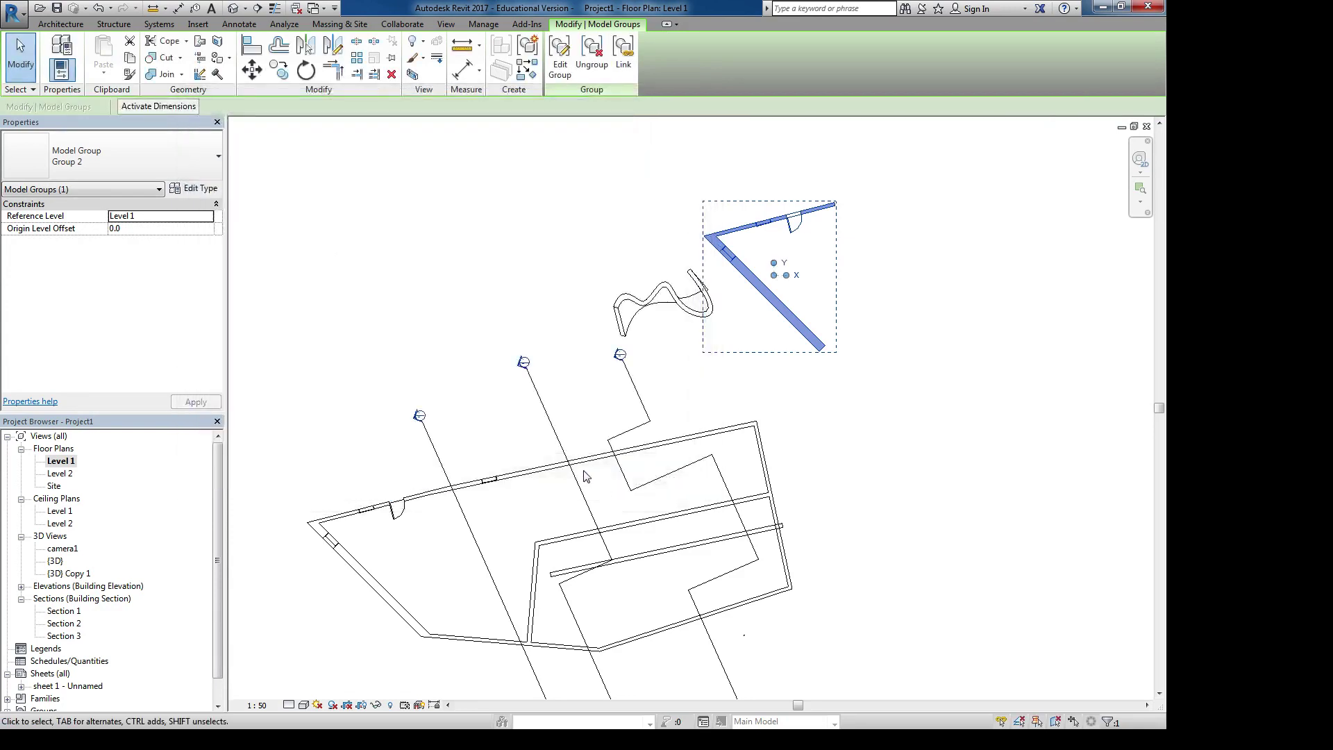
# Bring up the Hide in View and Override Graphics in View choices for the upper Group 2 copy
pyautogui.moveTo(528, 334); pyautogui.dragTo(567, 334, button='middle')
pyautogui.scroll(-2, 561, 332)
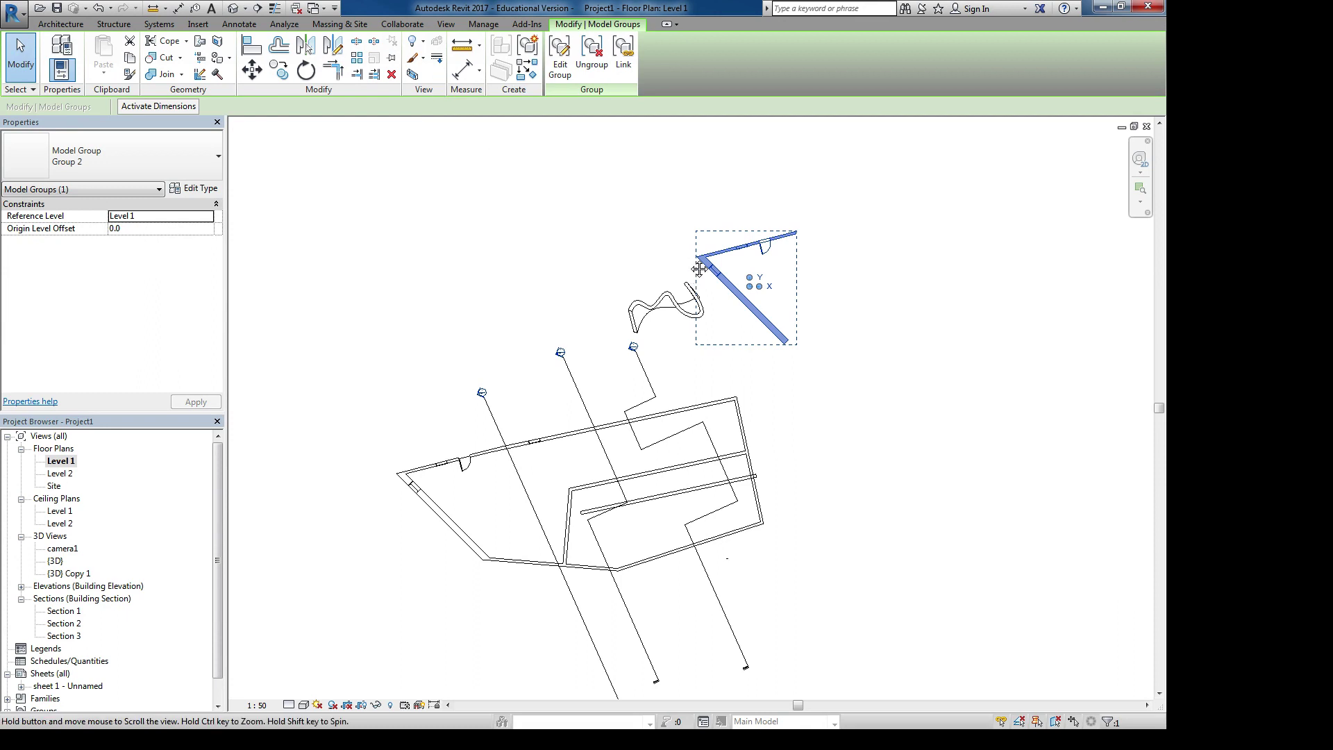
pyautogui.moveTo(691, 279); pyautogui.dragTo(539, 305, button='middle')
pyautogui.click(423, 43)
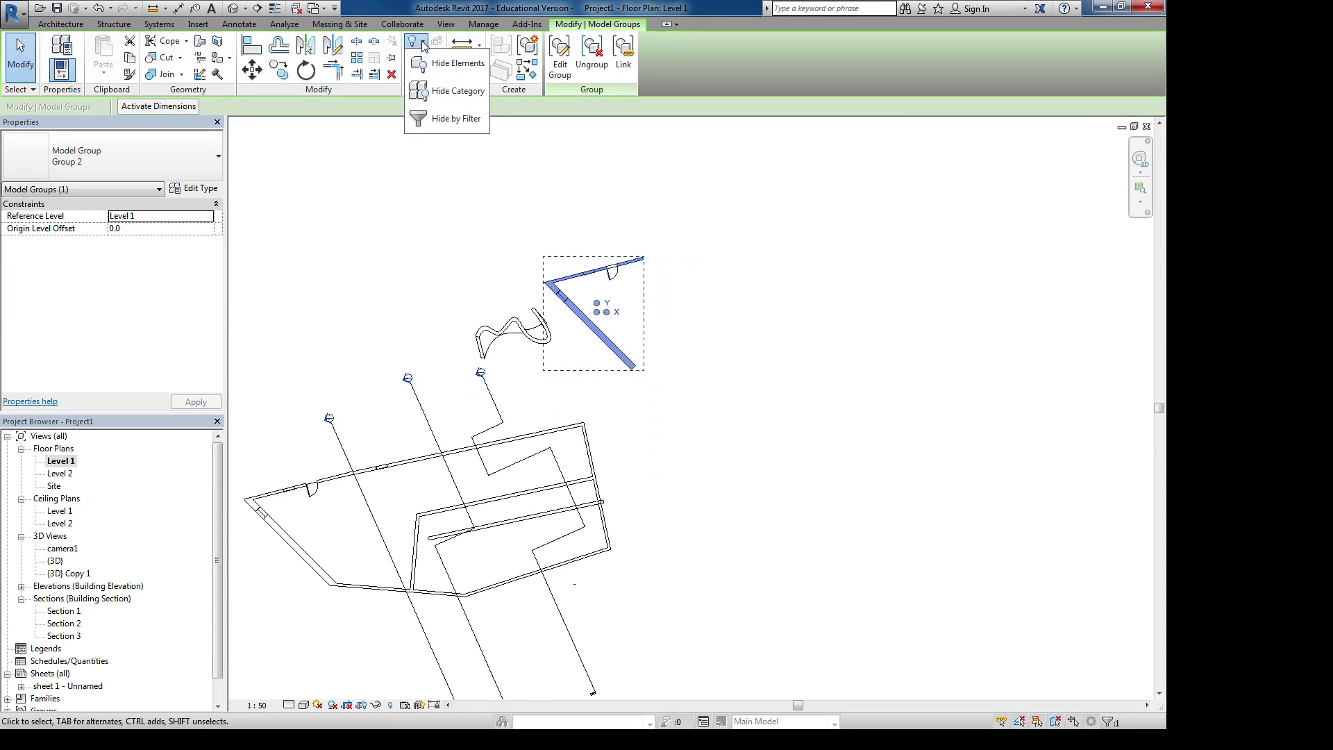
pyautogui.scroll(3, 639, 291)
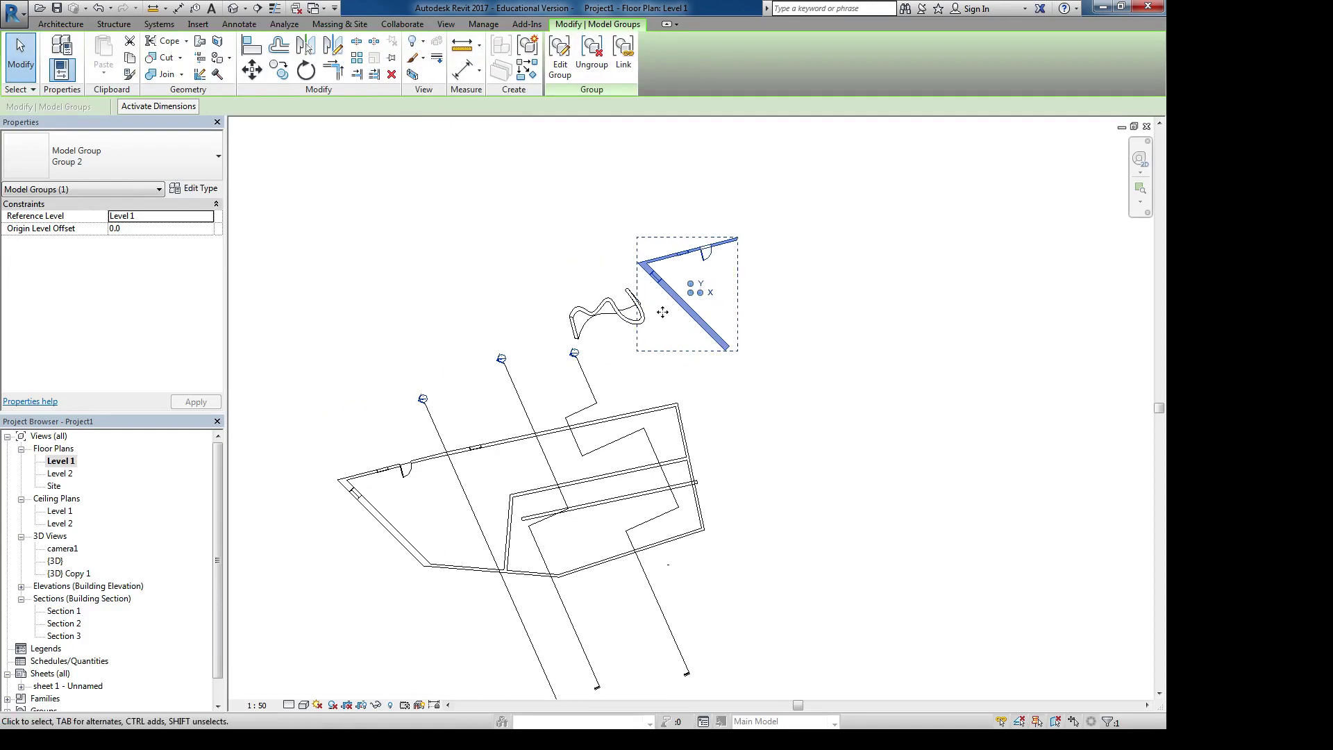
pyautogui.moveTo(575, 177); pyautogui.dragTo(532, 224, button='middle')
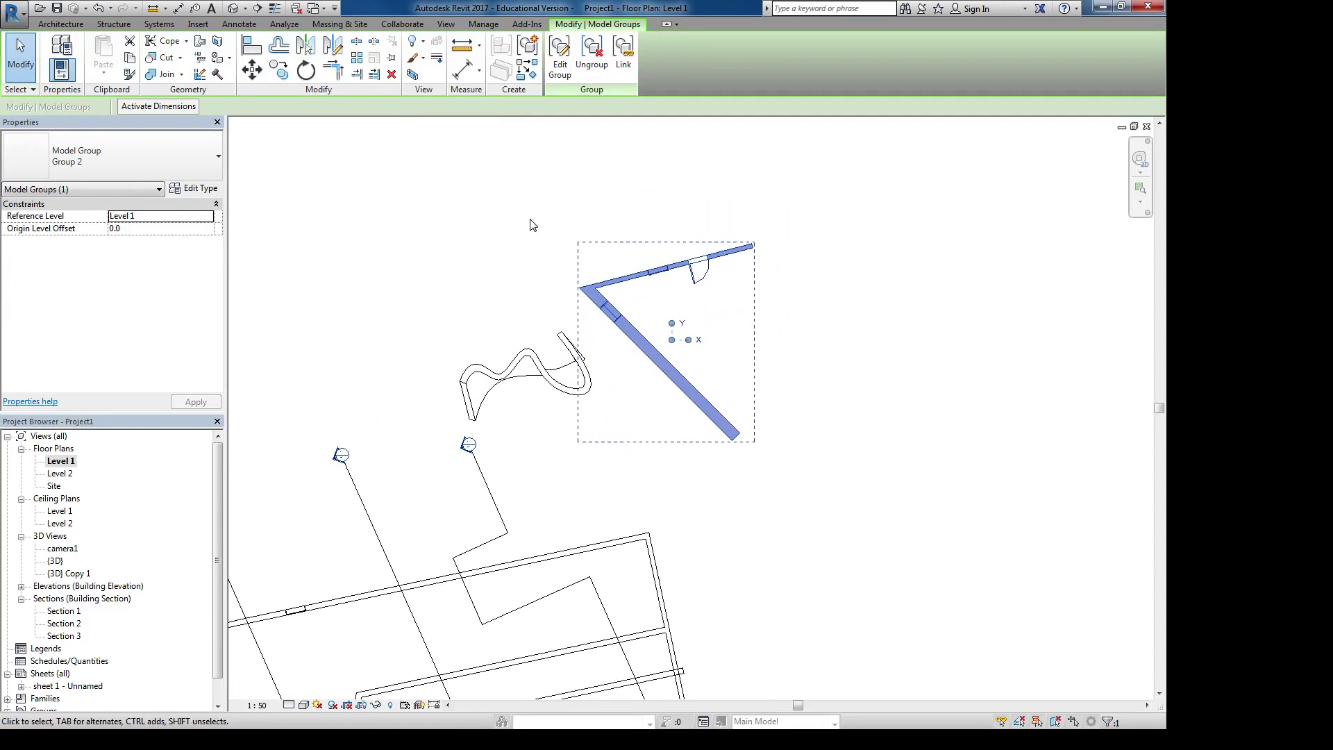
pyautogui.click(424, 60)
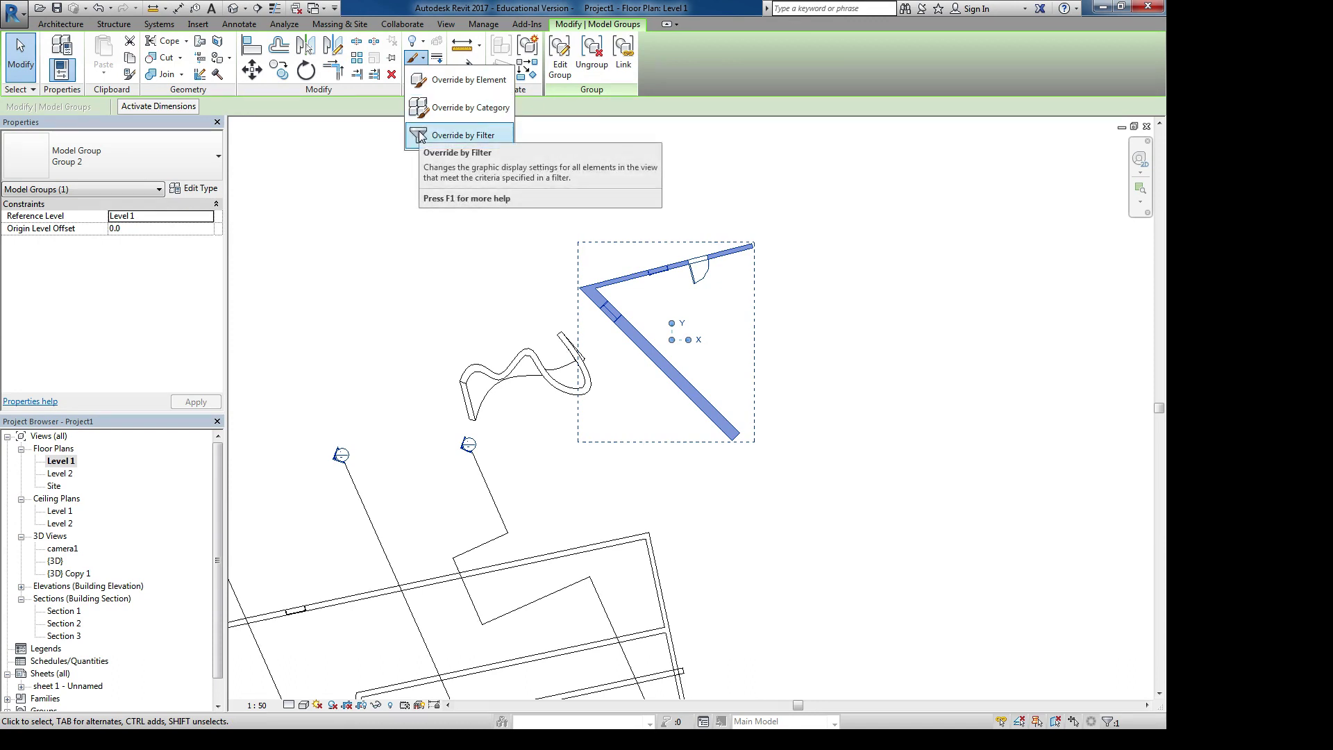
# Open the element graphics overrides, expand each section through Cut Patterns, then cancel
pyautogui.click(440, 81)
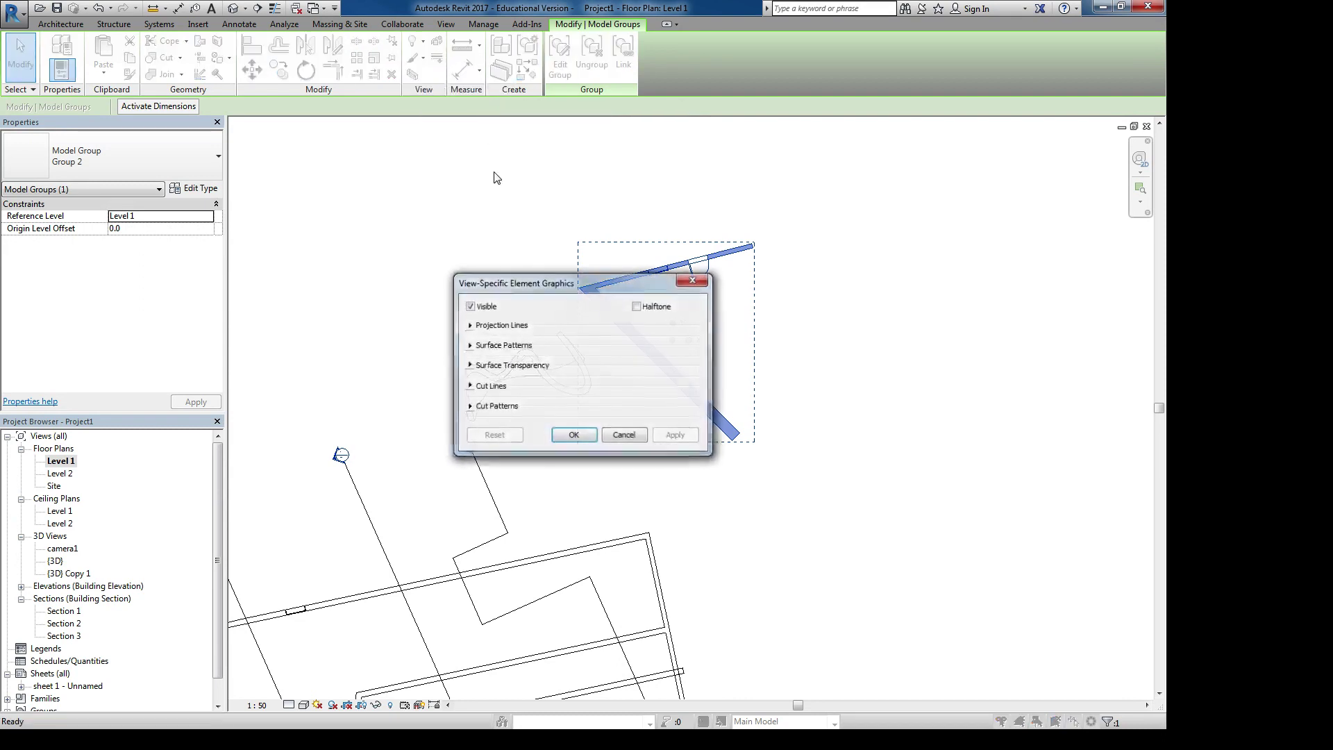
pyautogui.moveTo(495, 284); pyautogui.dragTo(275, 129)
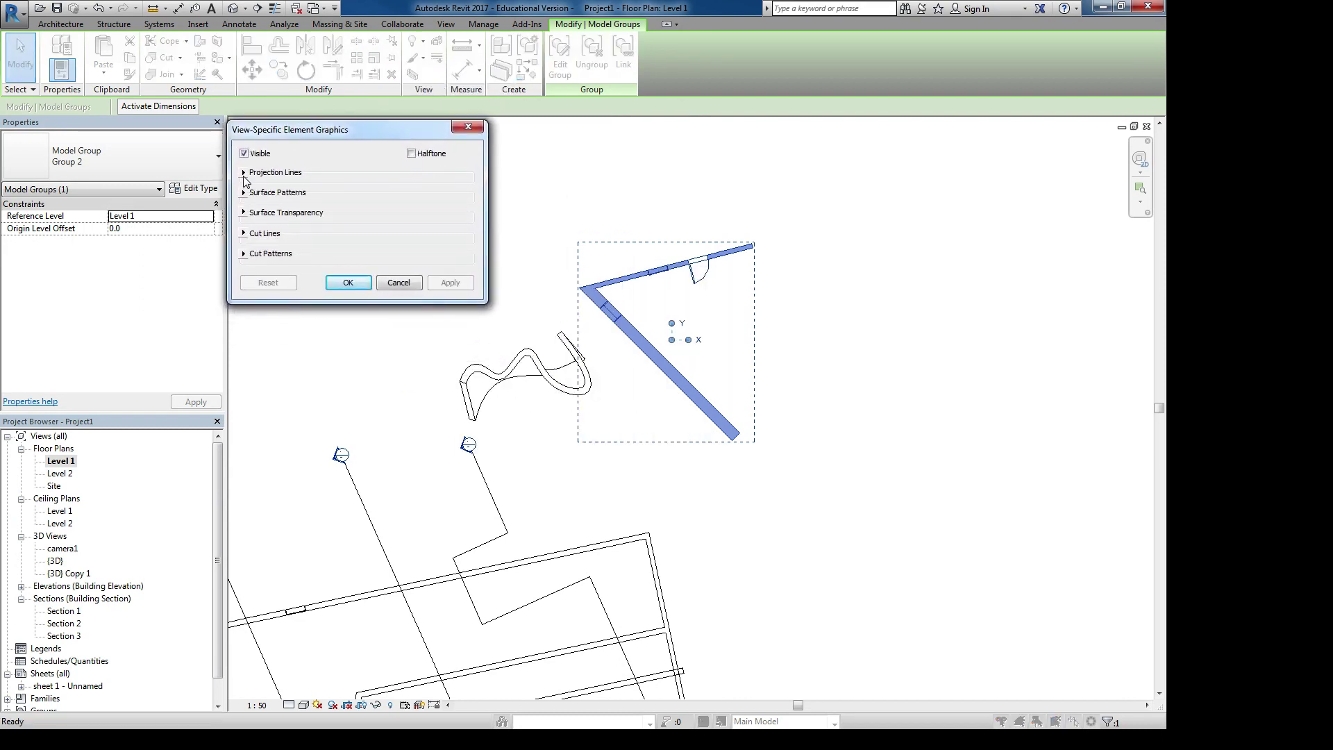
pyautogui.click(243, 173)
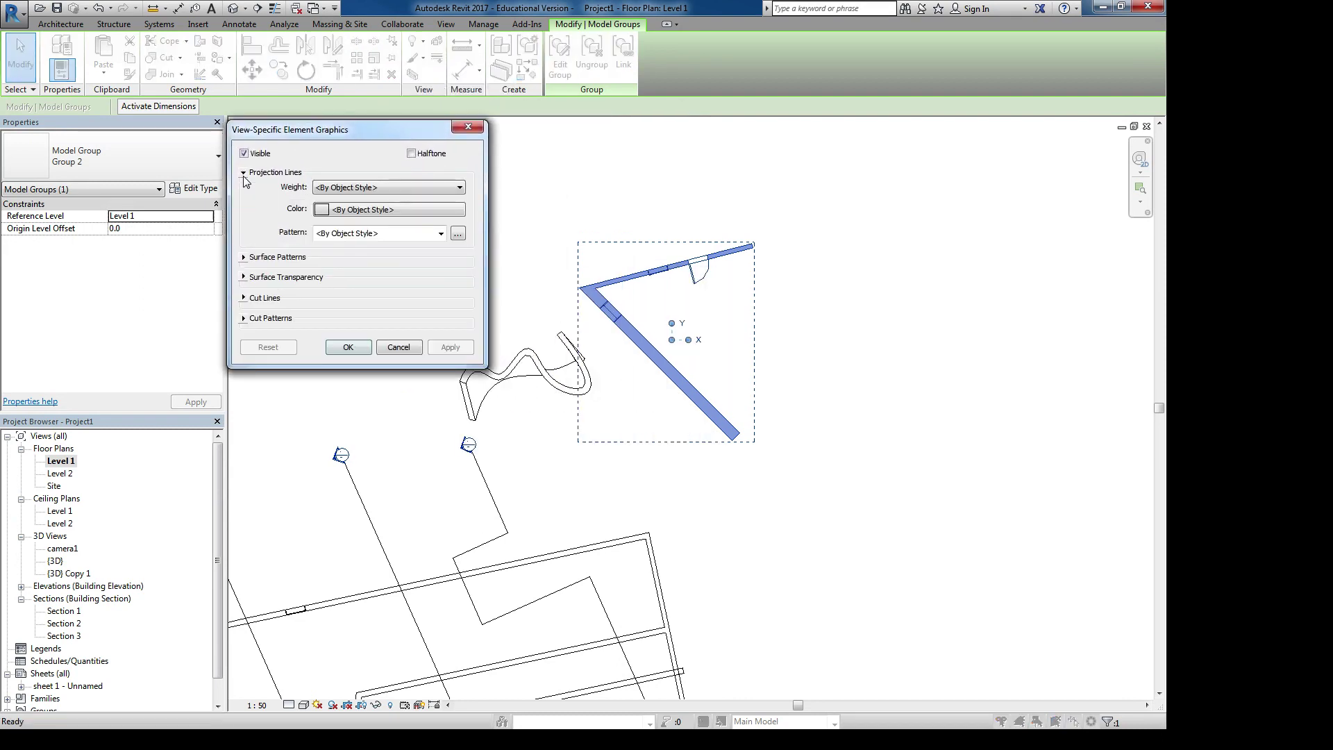
pyautogui.click(244, 257)
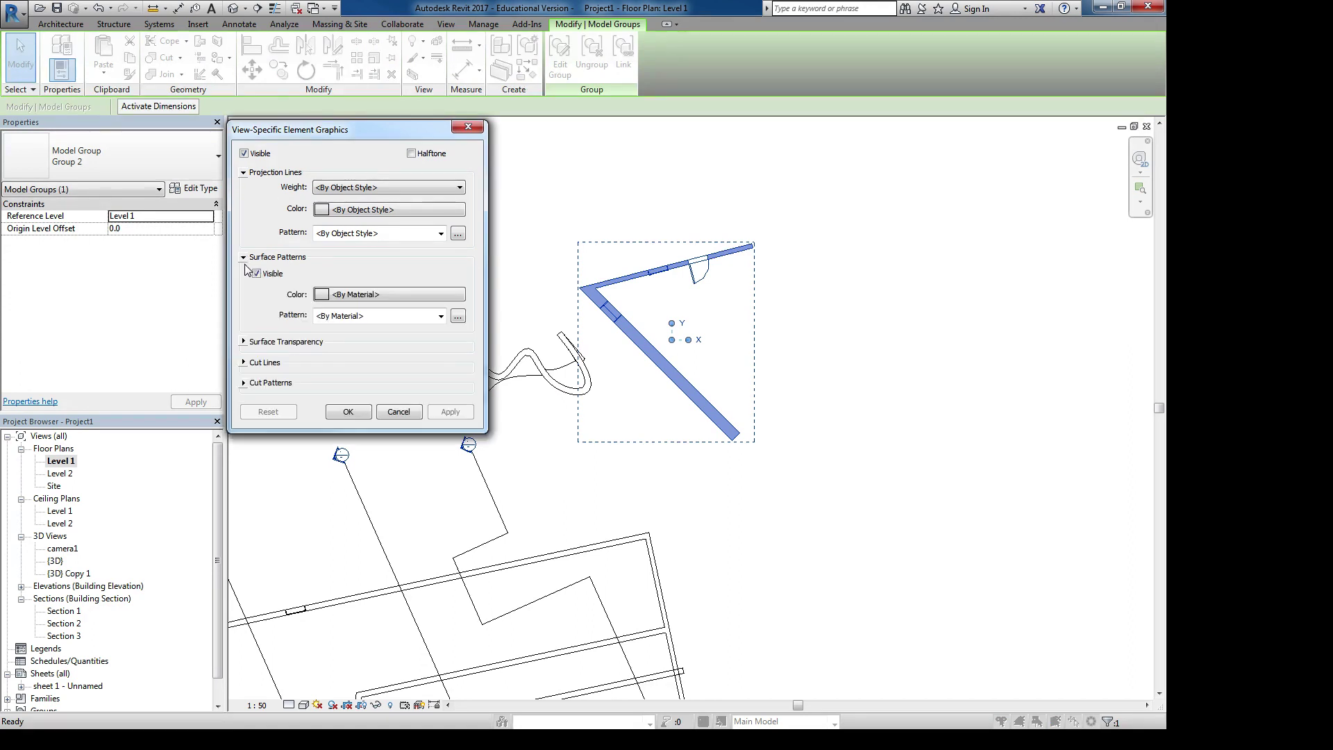
pyautogui.click(244, 362)
pyautogui.click(243, 342)
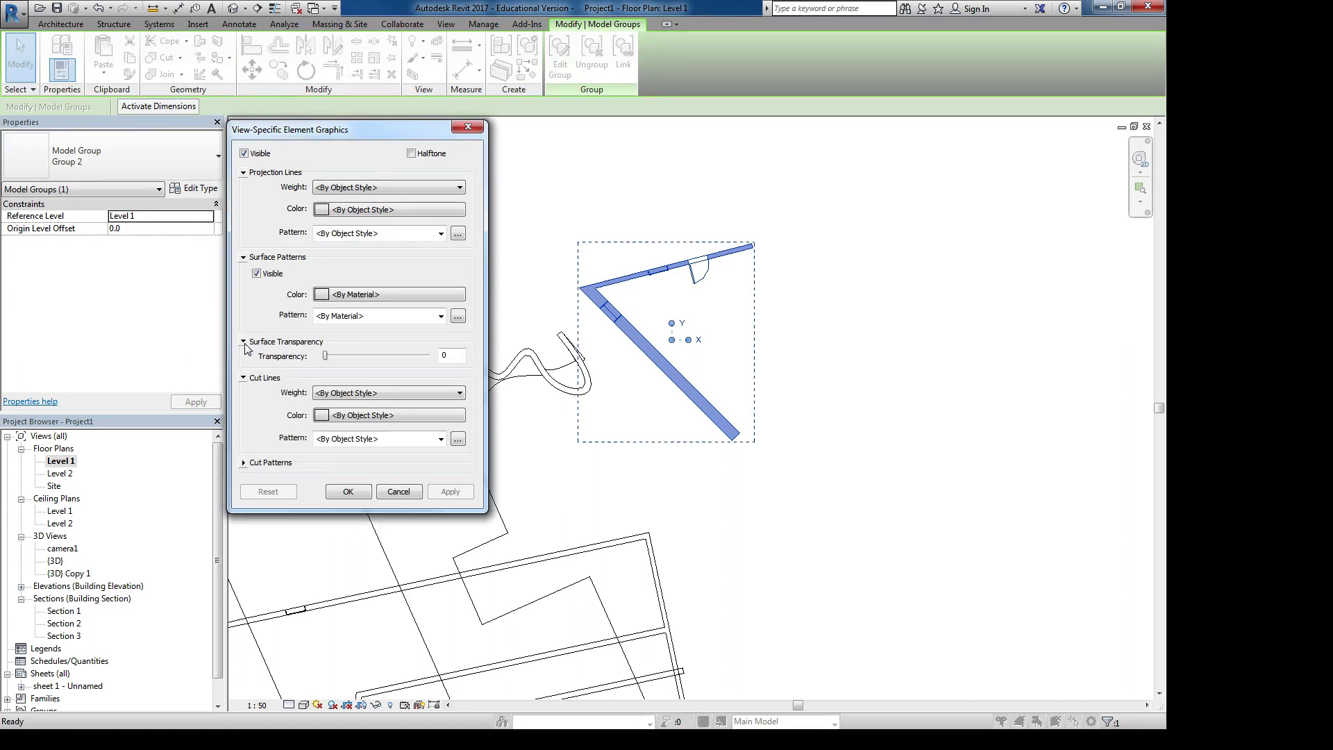
pyautogui.click(243, 463)
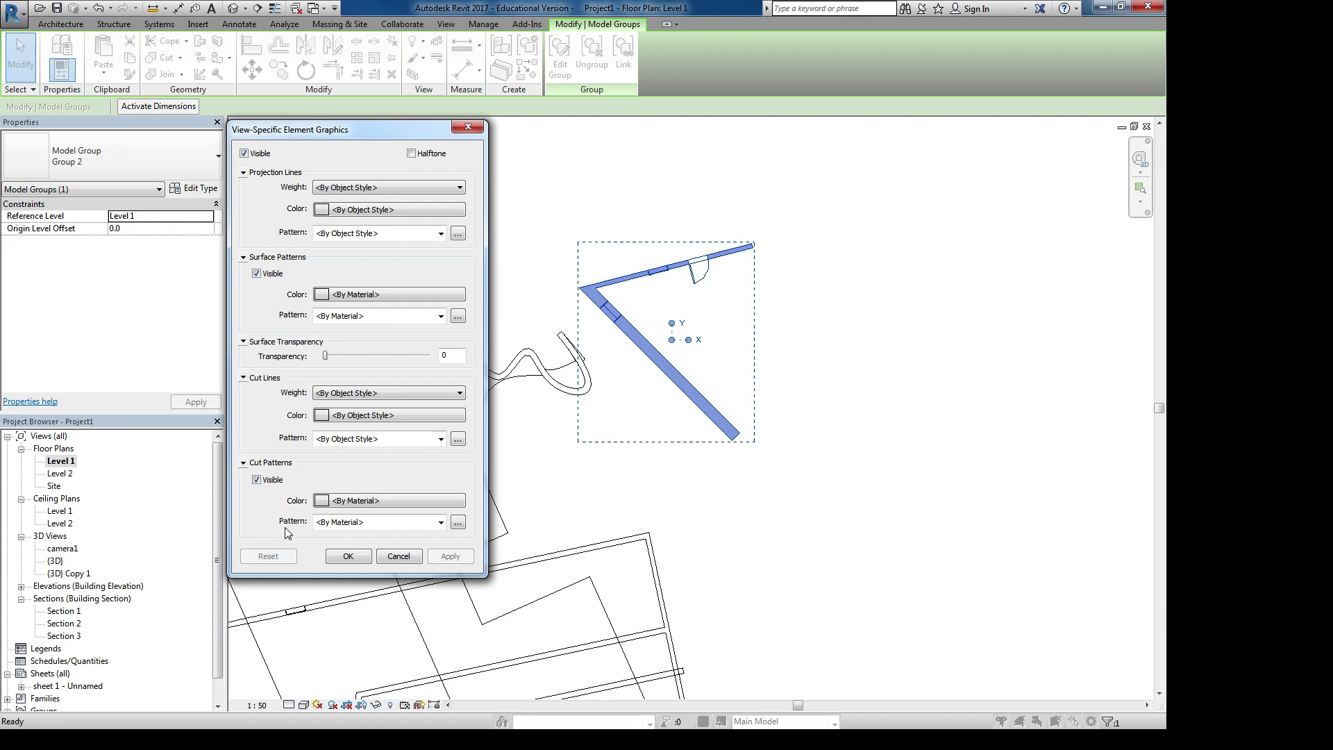
pyautogui.click(399, 556)
# Select the top wall of the plan
pyautogui.moveTo(476, 312); pyautogui.dragTo(703, 199, button='middle')
pyautogui.click(566, 477)
pyautogui.moveTo(564, 513); pyautogui.dragTo(541, 375, button='middle')
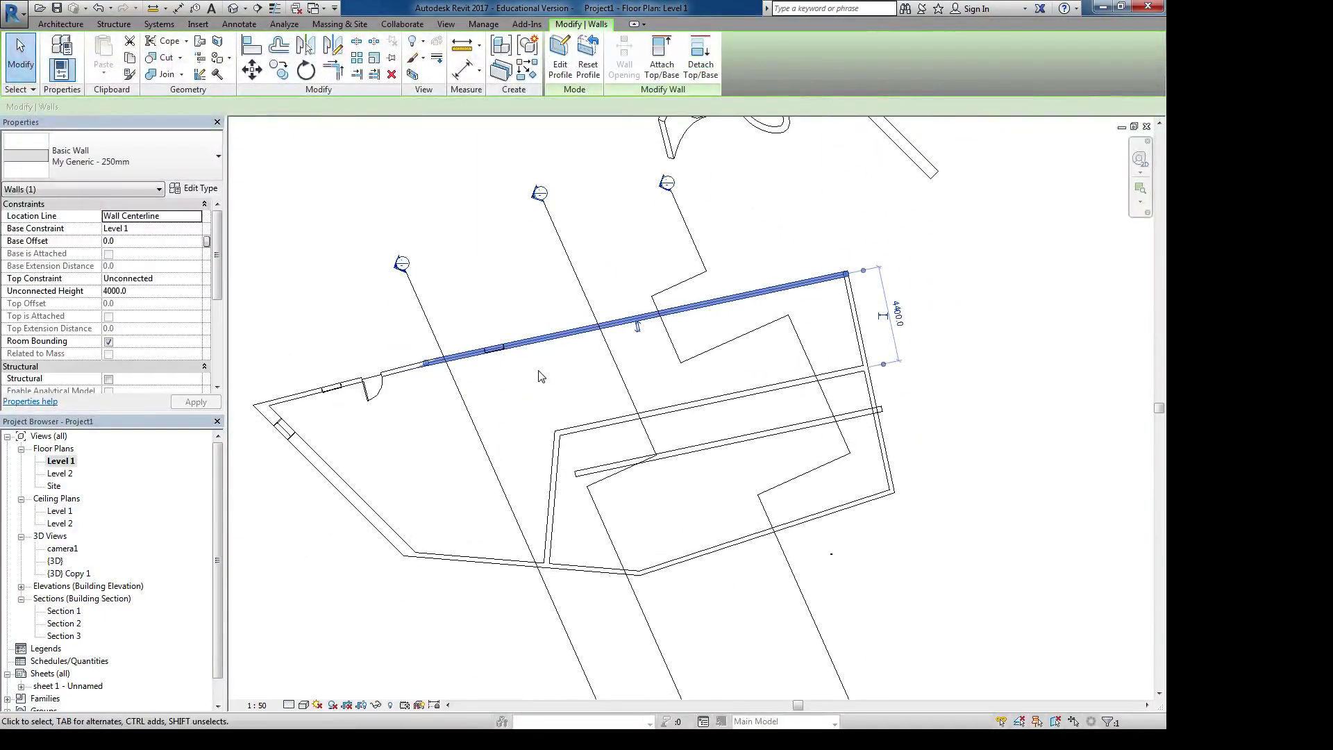
# Reselect the top wall and open the wall category's graphics overrides
pyautogui.click(500, 317)
pyautogui.click(498, 347)
pyautogui.click(424, 59)
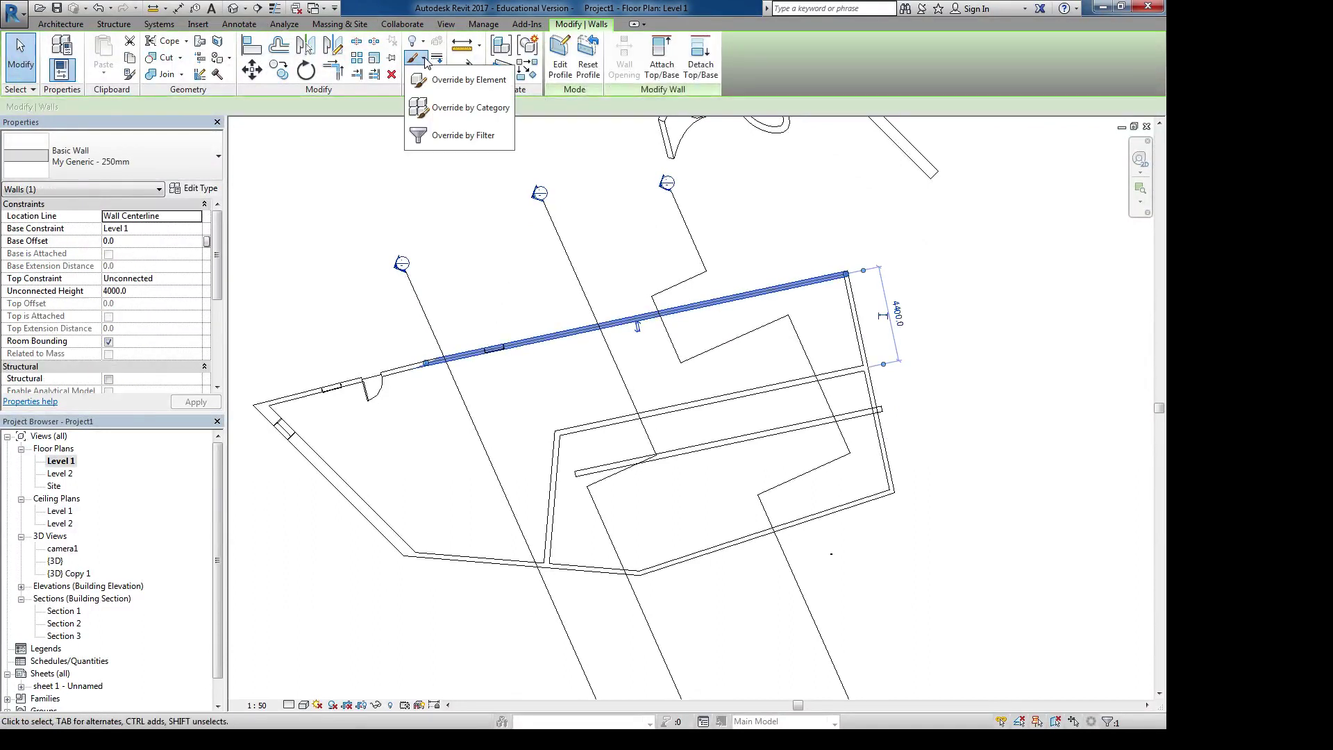
pyautogui.click(459, 107)
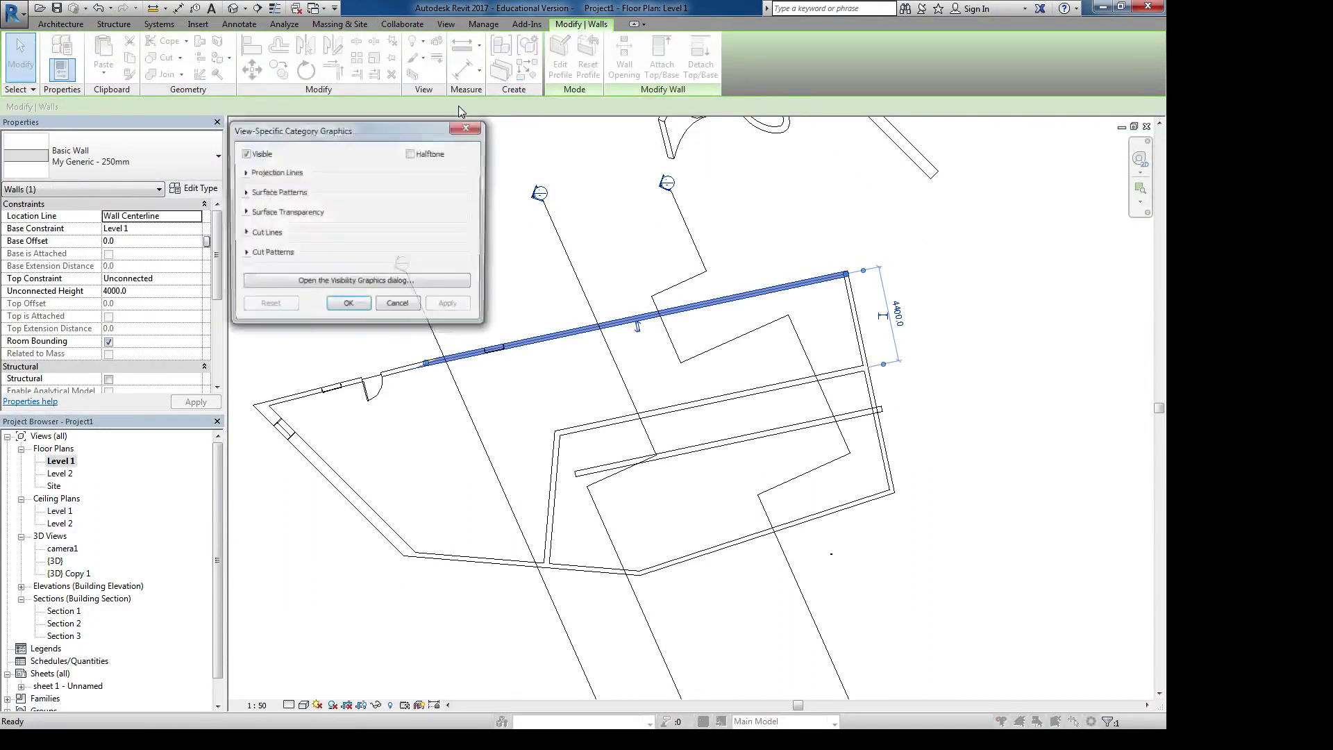
# Set the wall surface pattern to Solid fill in RGB 128-000-064 and apply
pyautogui.click(244, 193)
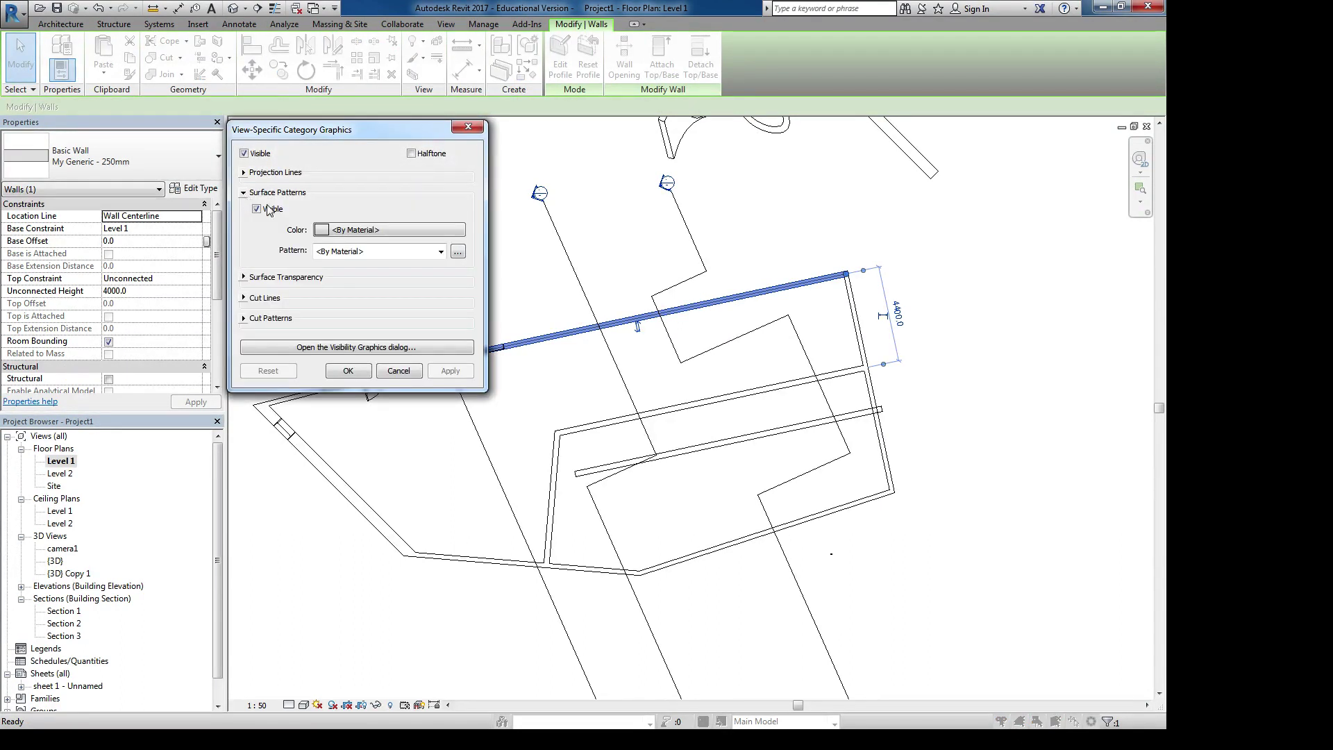
pyautogui.click(440, 252)
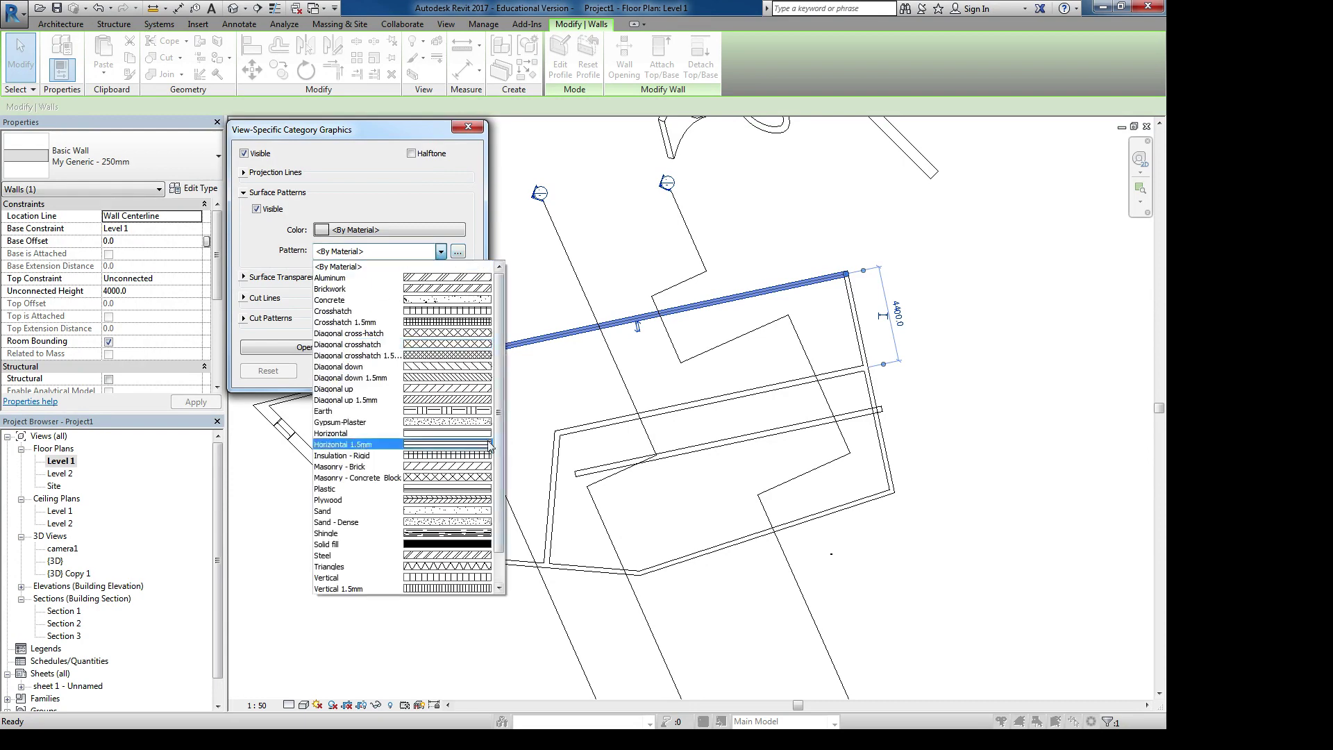
pyautogui.click(396, 547)
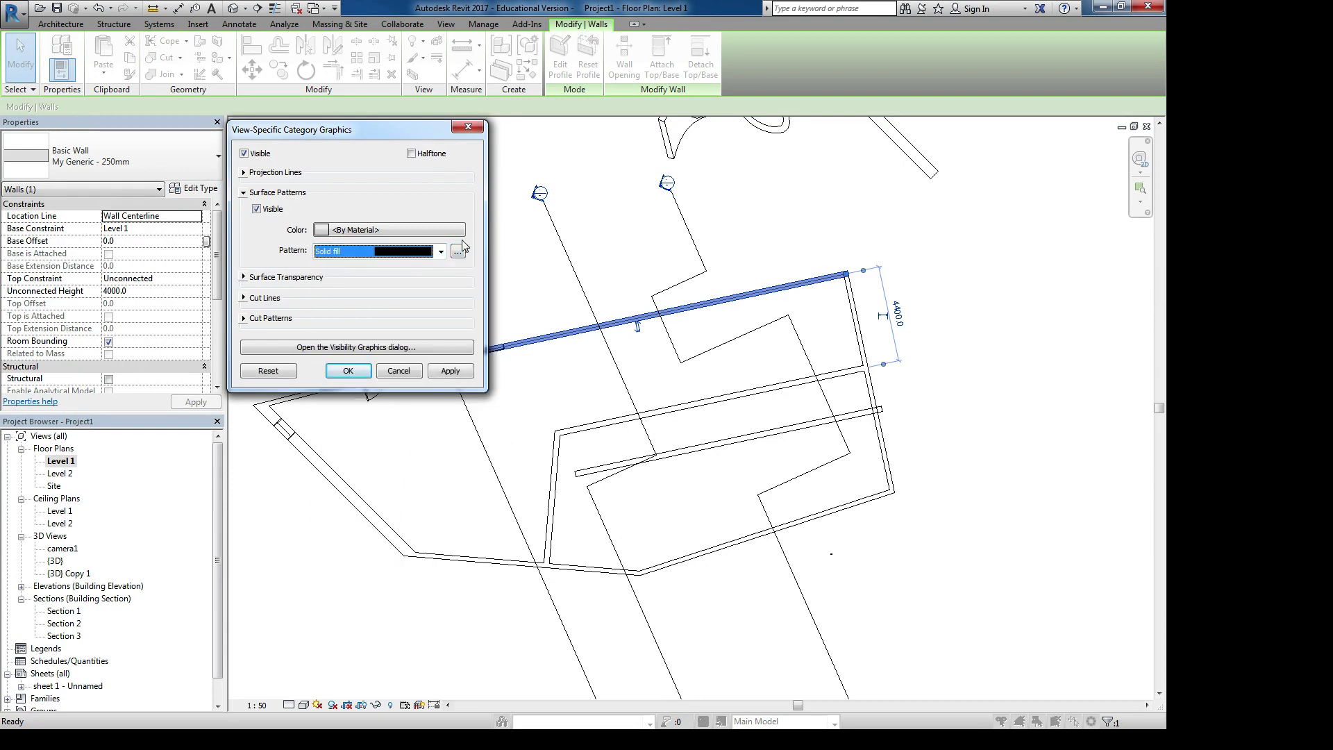
pyautogui.click(372, 233)
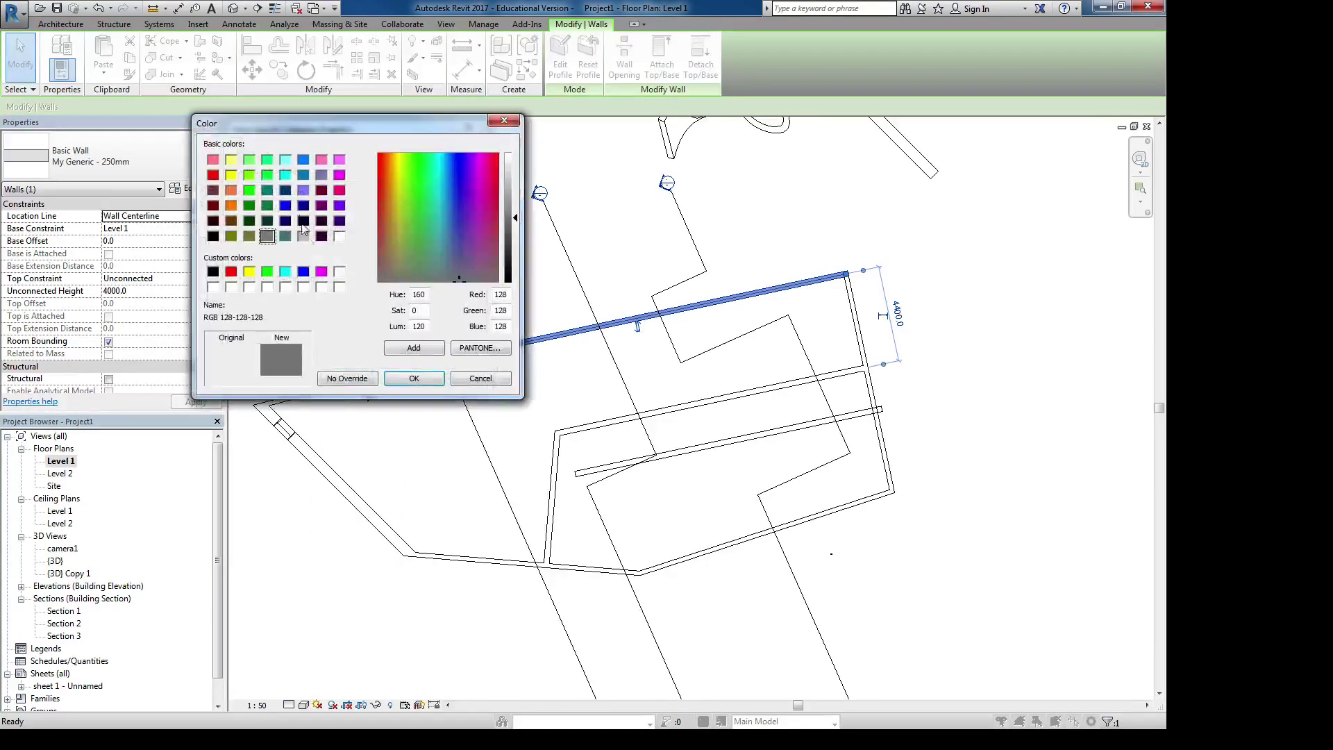
pyautogui.click(321, 191)
pyautogui.click(415, 378)
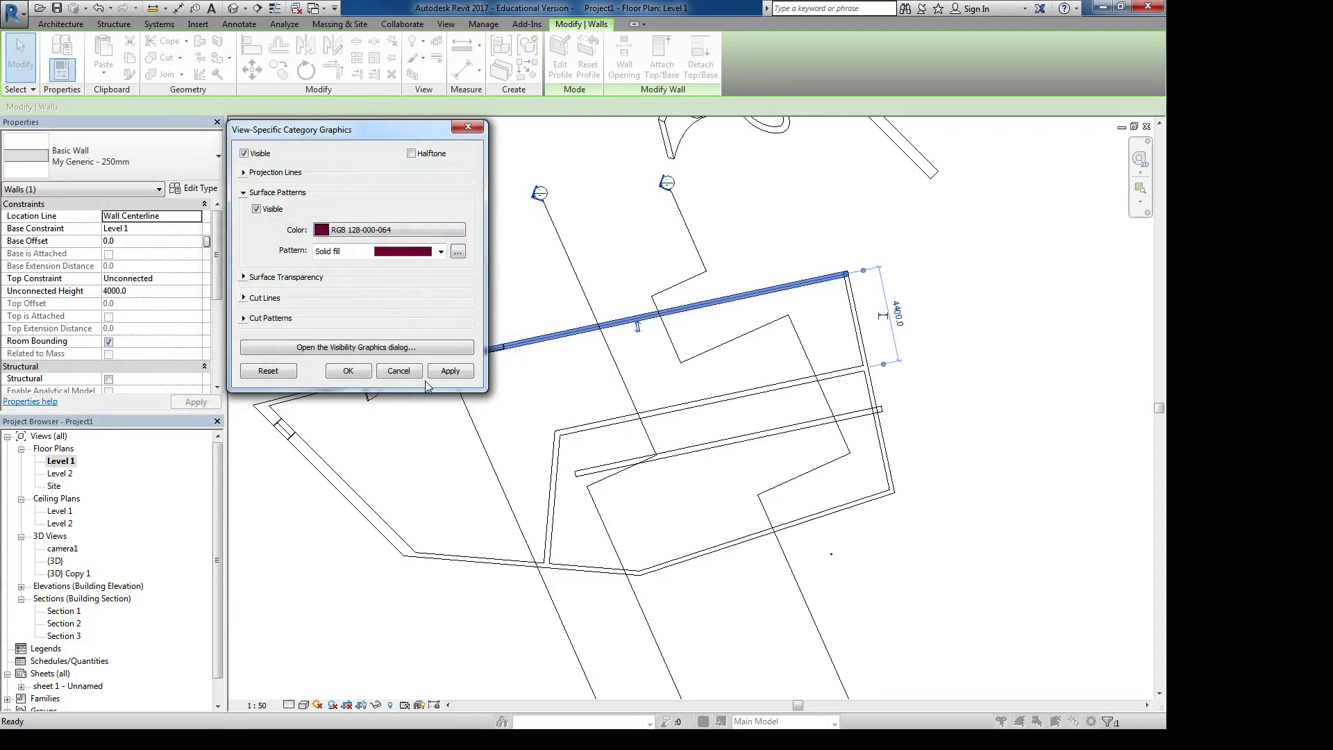
pyautogui.click(346, 371)
pyautogui.click(497, 267)
pyautogui.moveTo(498, 267); pyautogui.dragTo(510, 469, button='middle')
pyautogui.scroll(3, 565, 467)
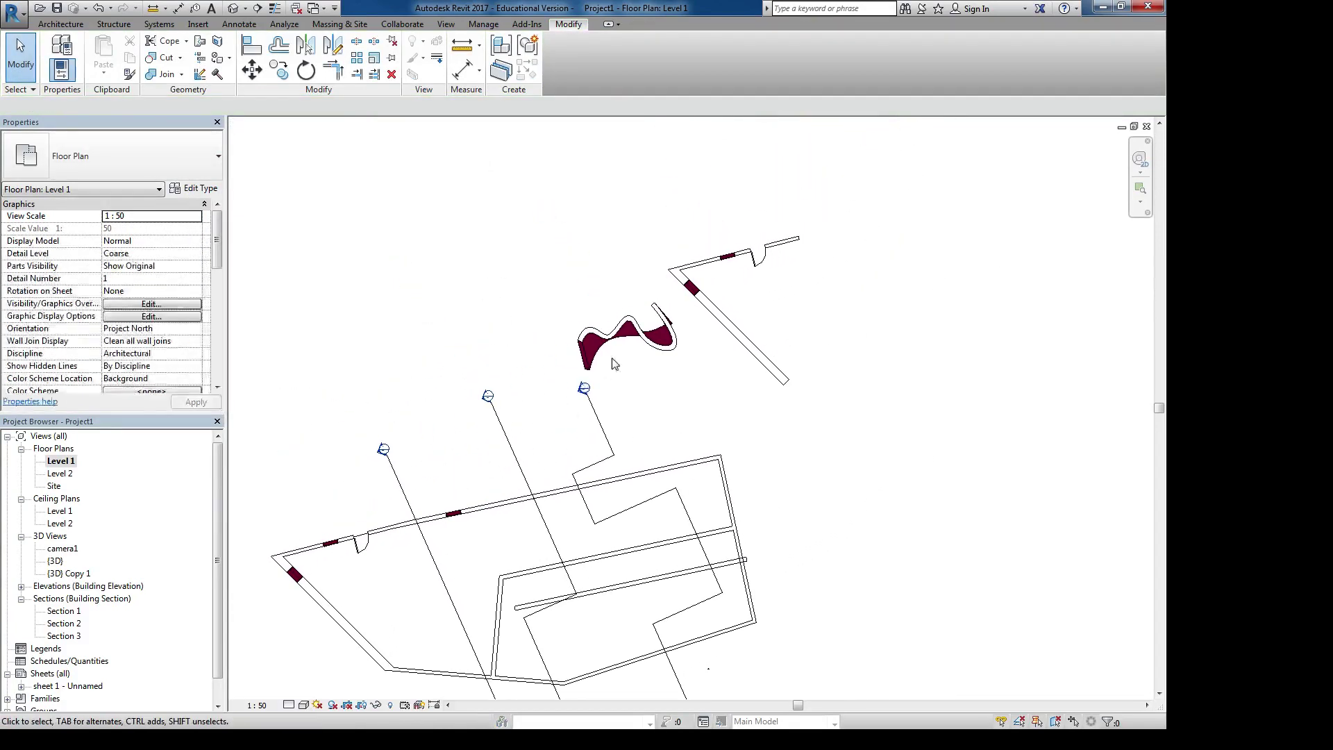
pyautogui.scroll(1, 616, 345)
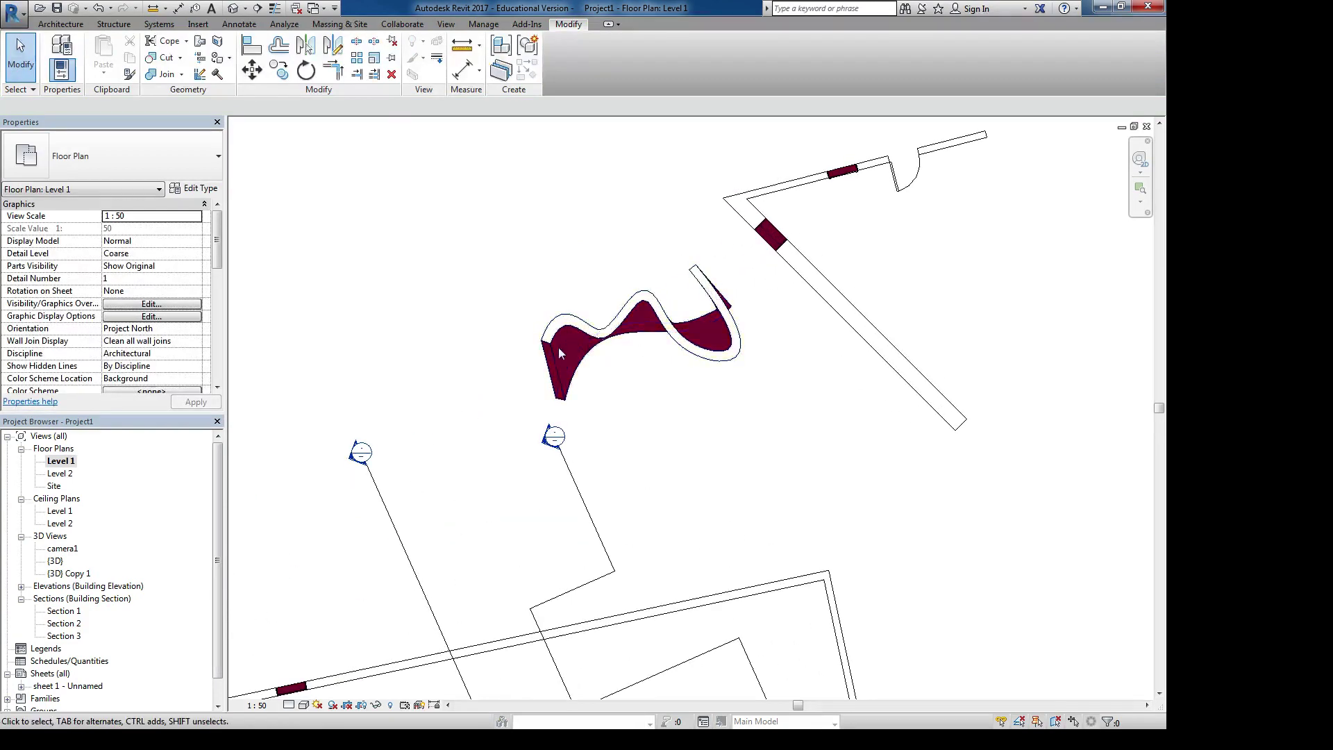
pyautogui.scroll(-4, 616, 419)
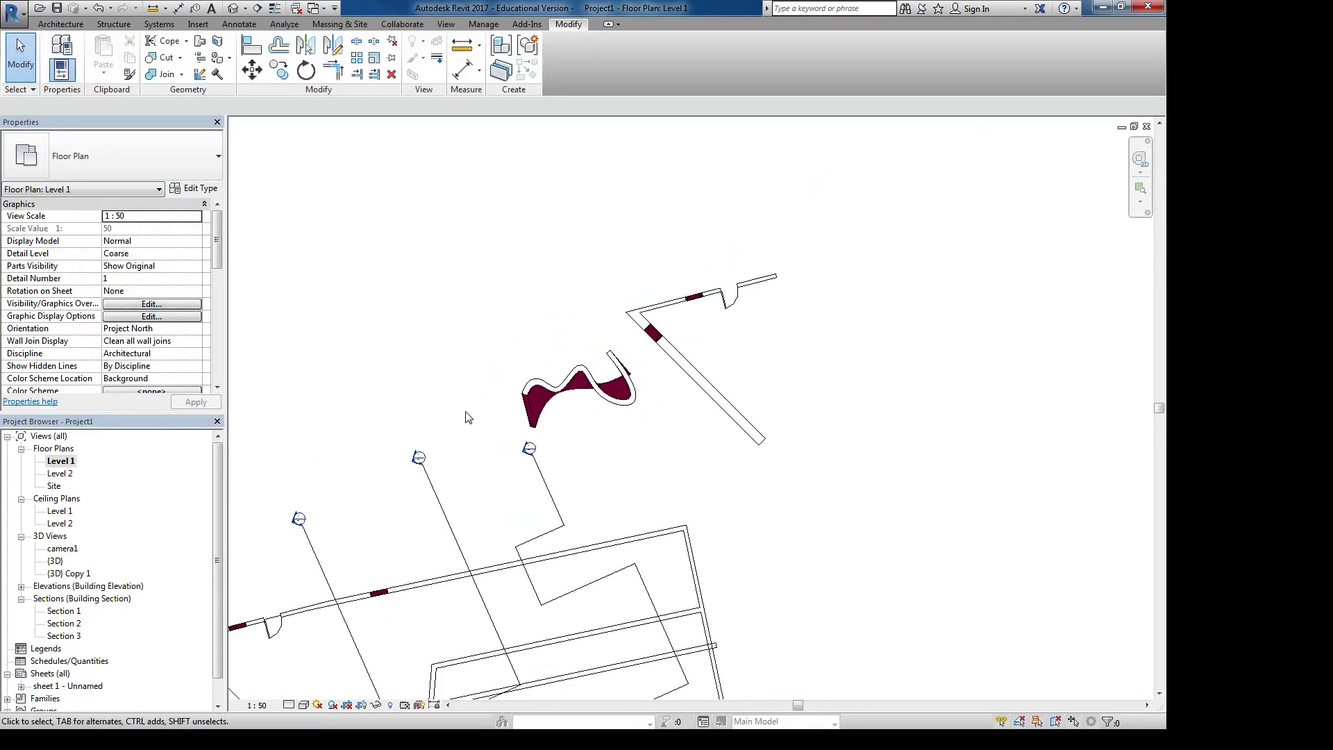
pyautogui.moveTo(531, 243); pyautogui.dragTo(500, 145, button='middle')
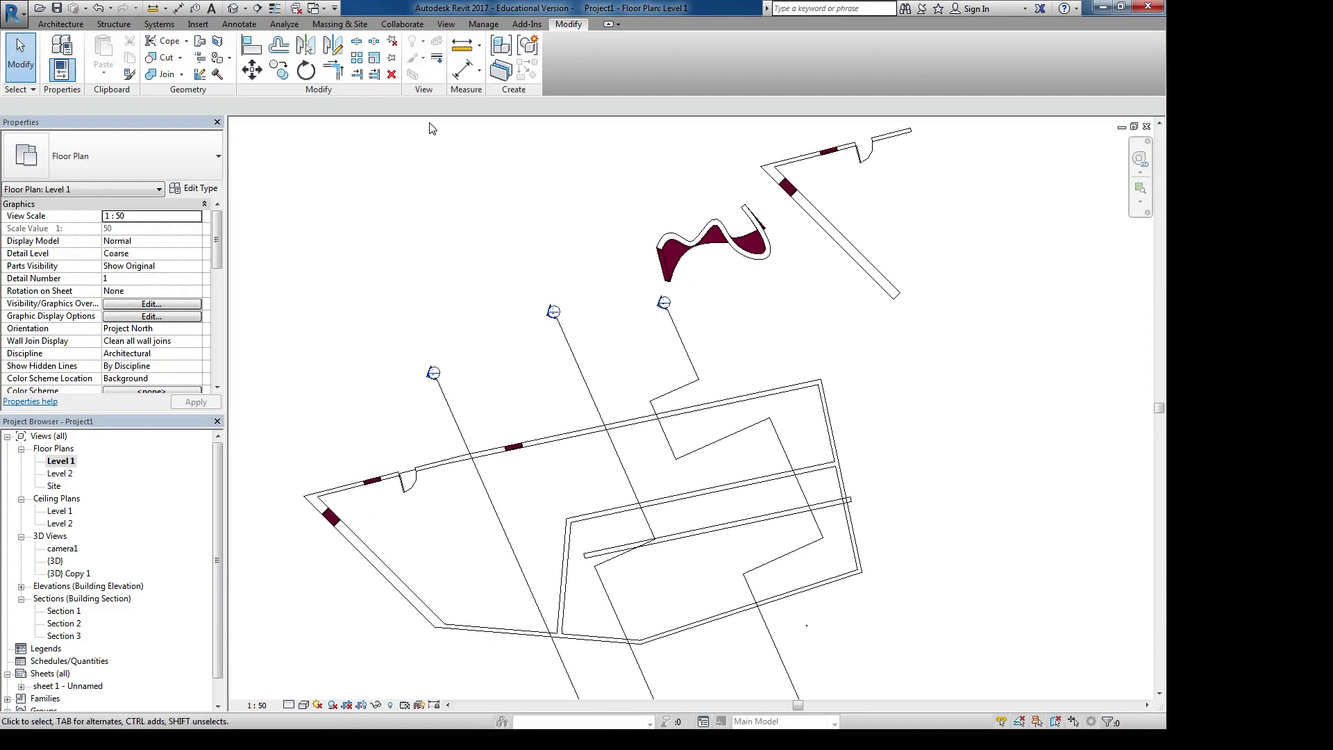
pyautogui.click(613, 423)
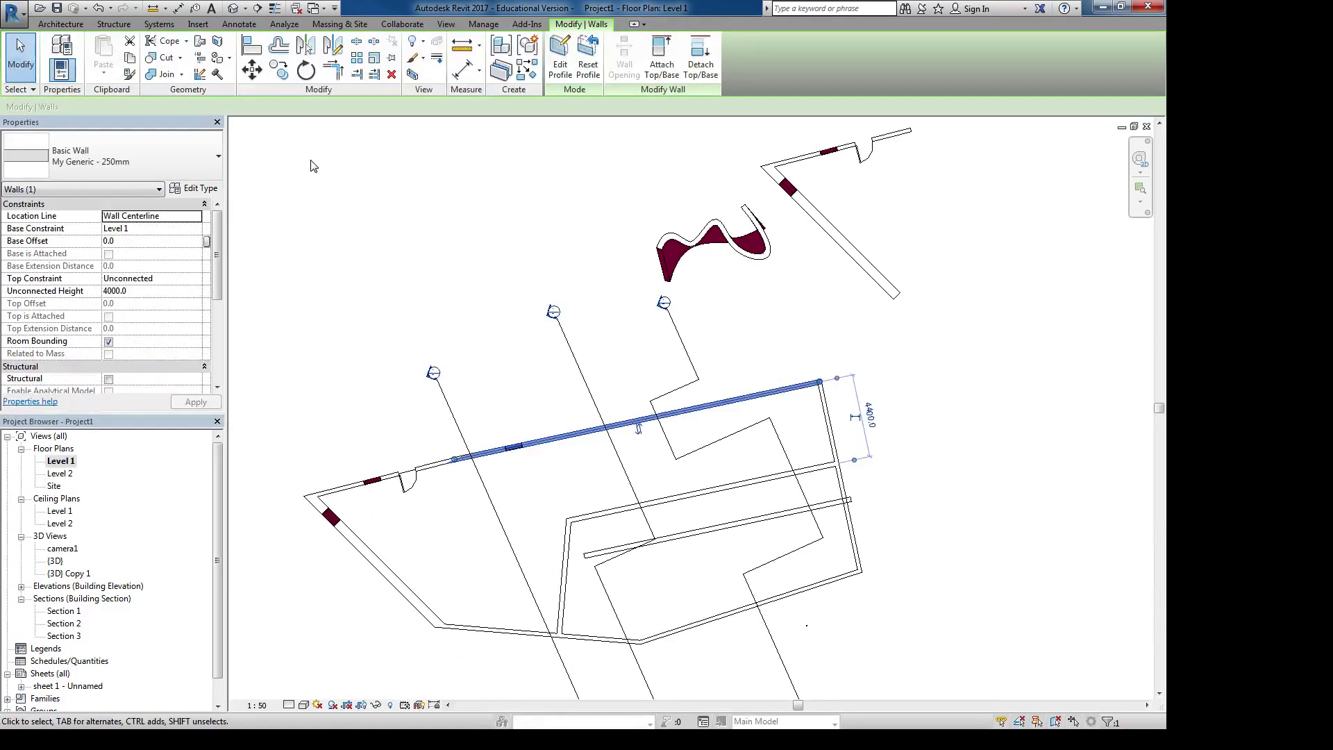
pyautogui.scroll(-3, 498, 434)
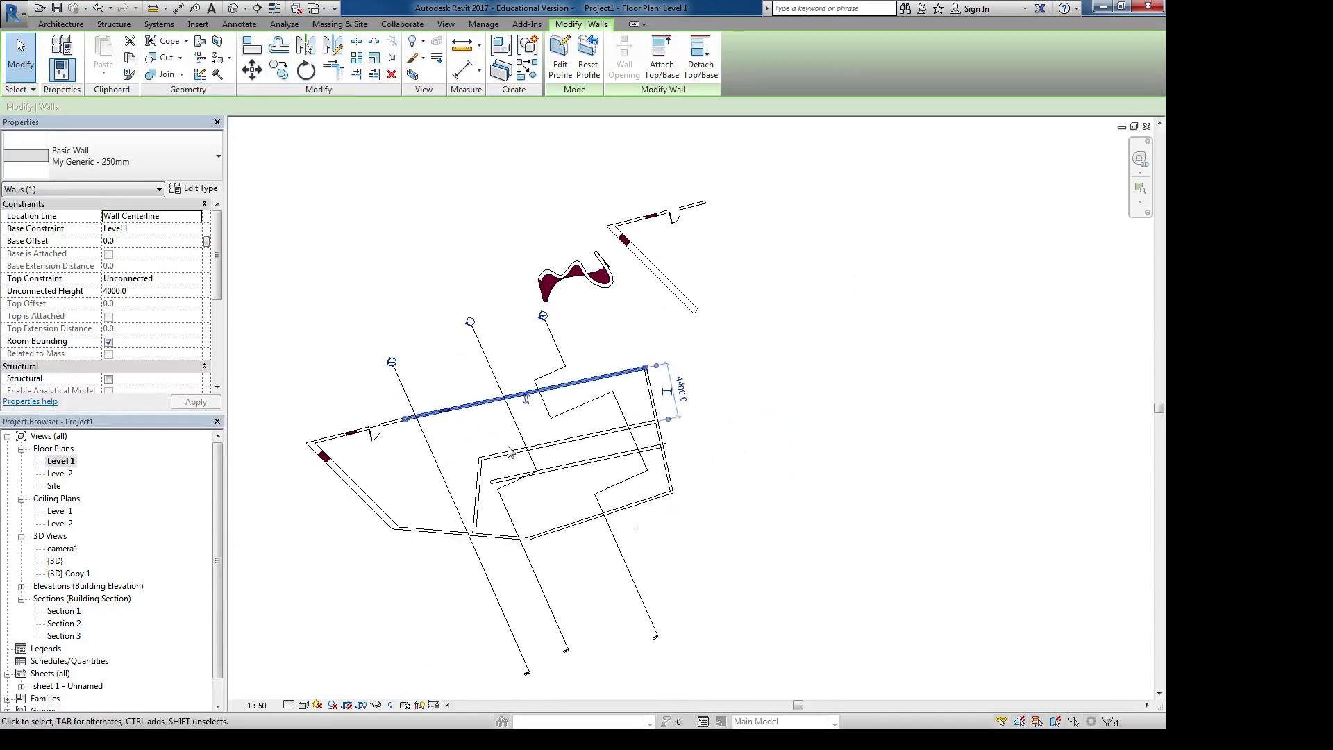
# Ungroup Group 1, the top-right group and Group 2 into separate elements
pyautogui.scroll(5, 495, 452)
pyautogui.click(482, 468)
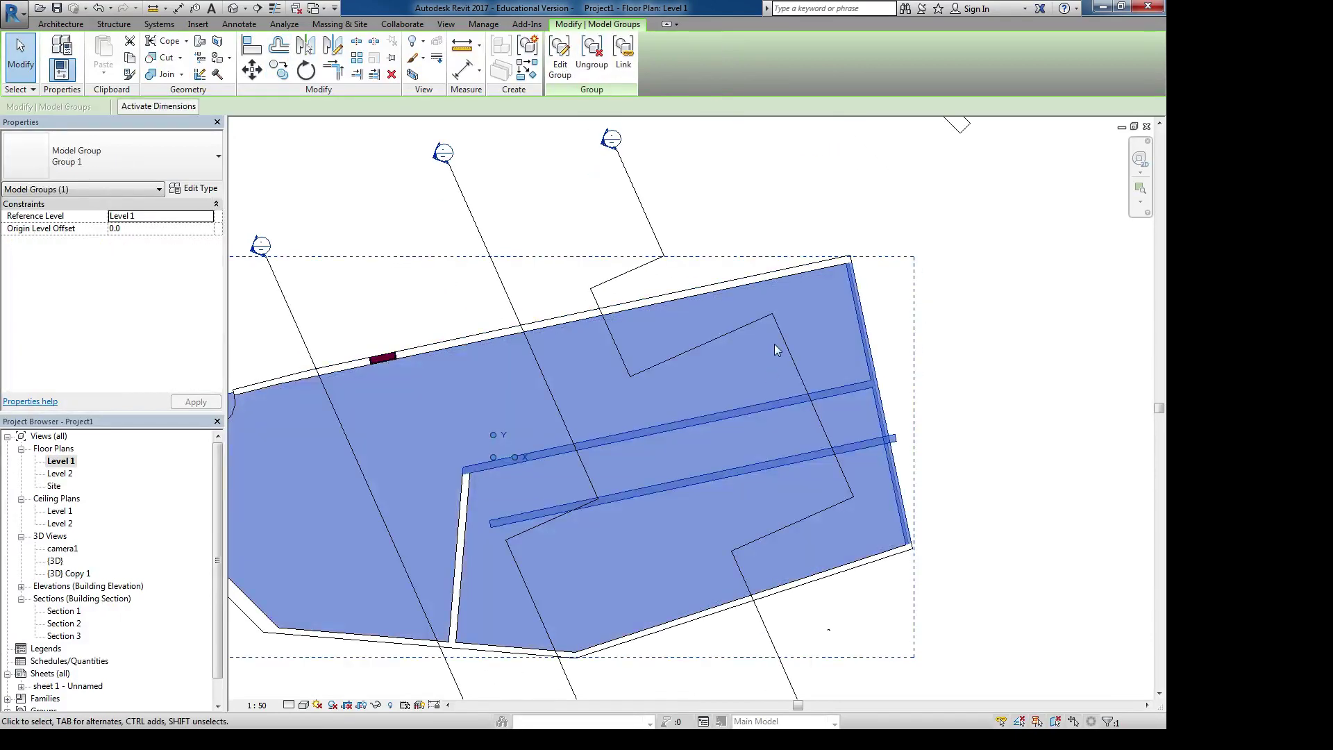
pyautogui.scroll(-2, 685, 282)
pyautogui.click(592, 52)
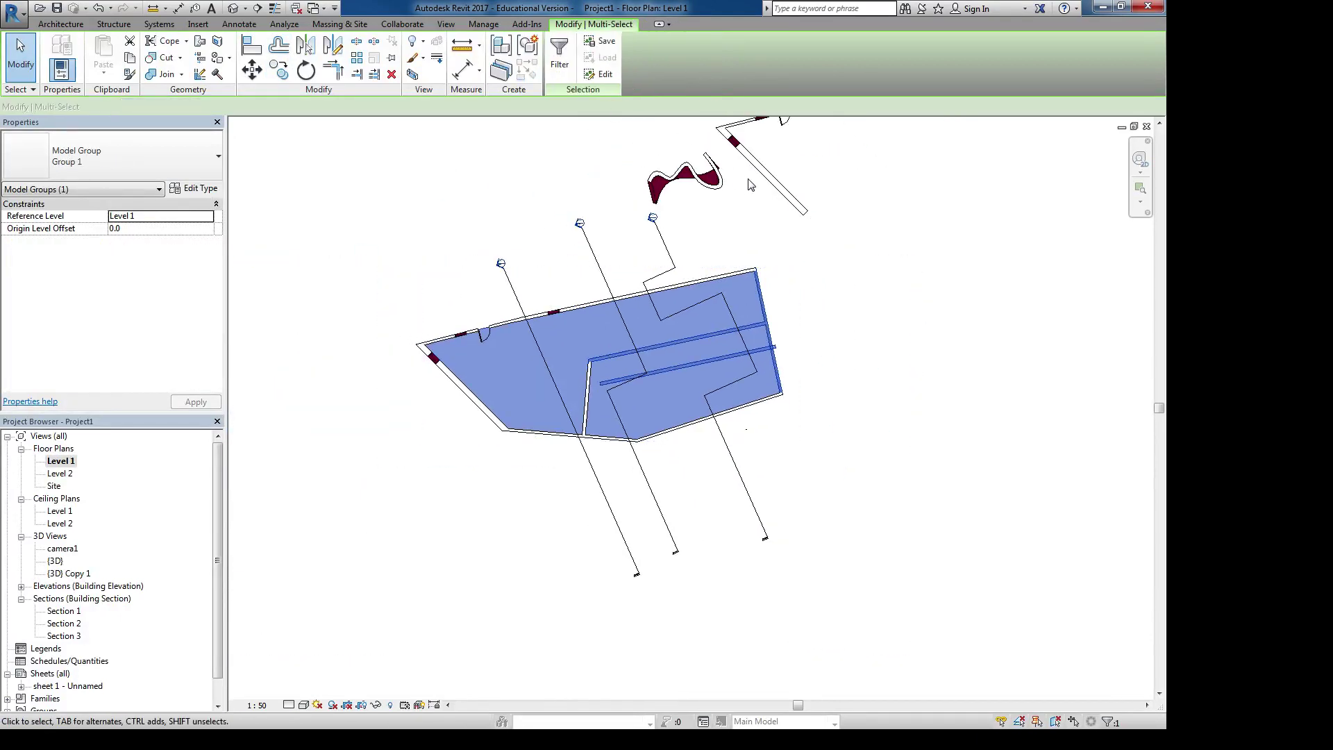
pyautogui.click(761, 174)
pyautogui.click(592, 52)
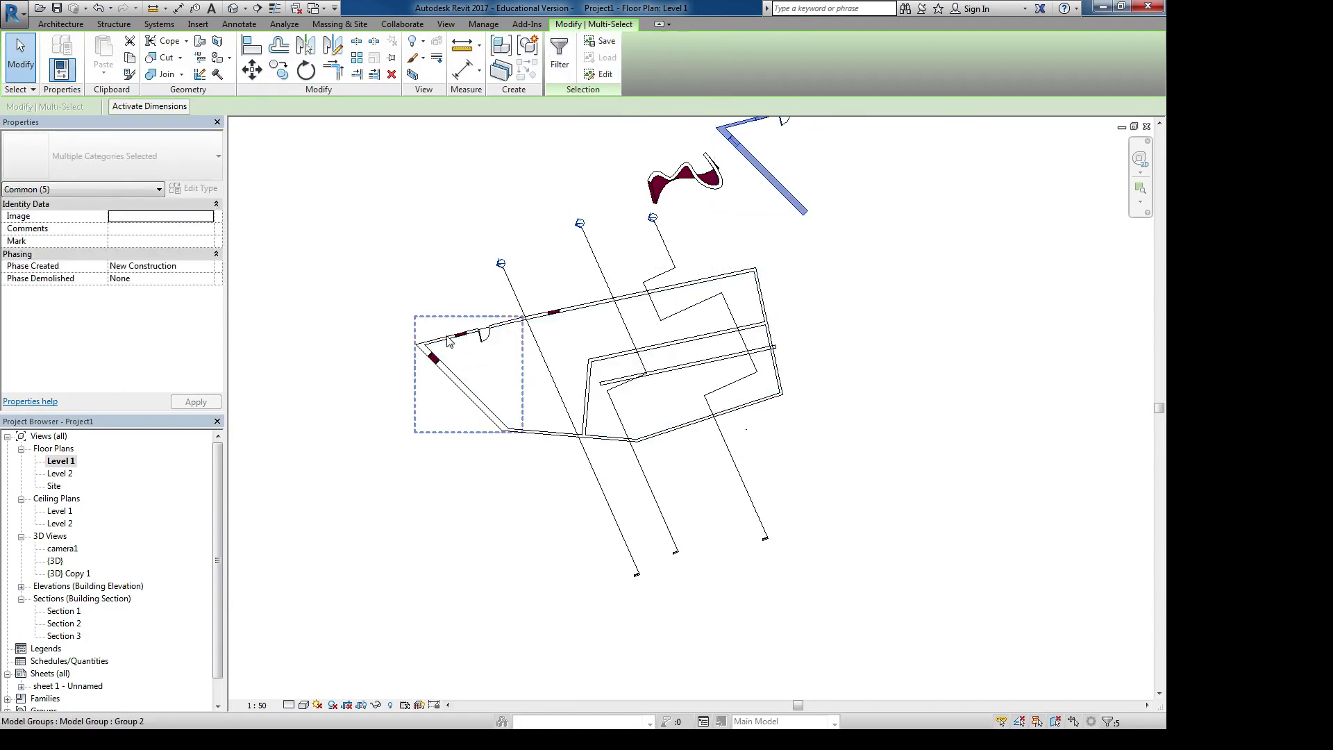
pyautogui.click(458, 381)
pyautogui.click(592, 53)
pyautogui.scroll(4, 597, 264)
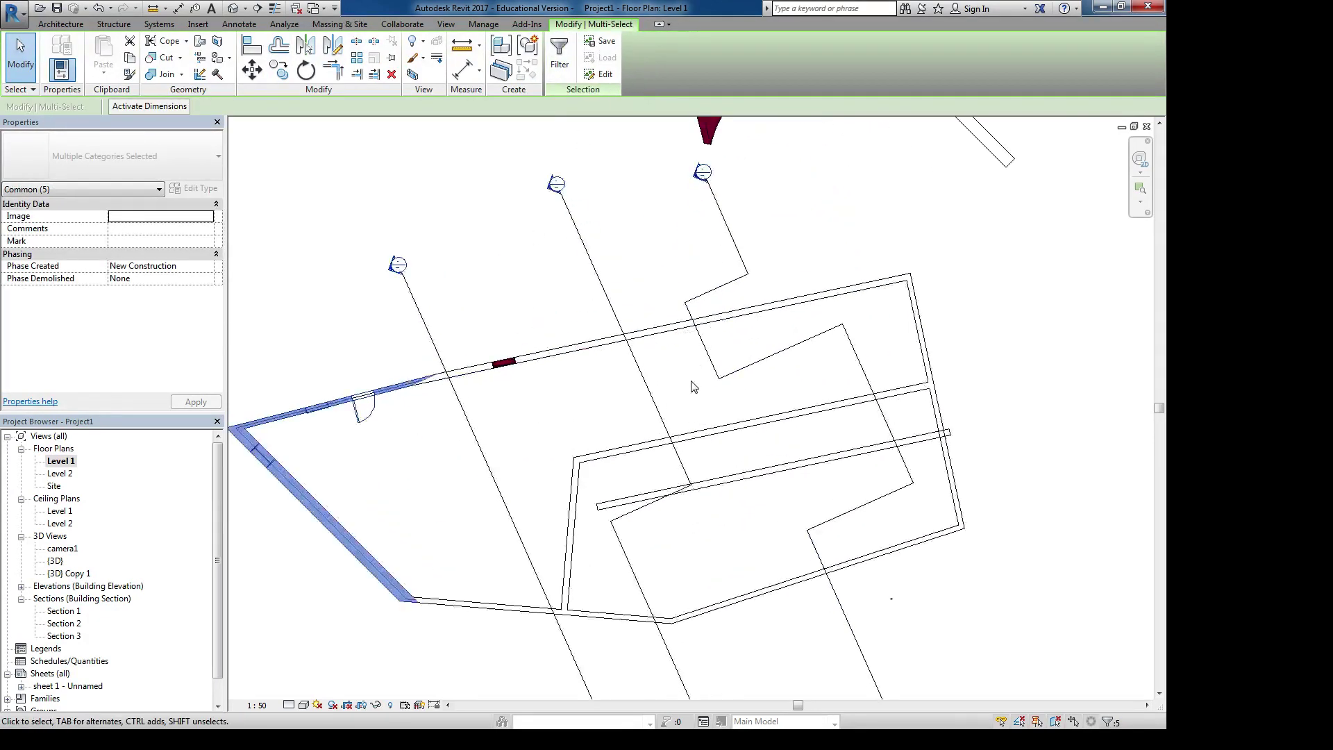
pyautogui.click(625, 512)
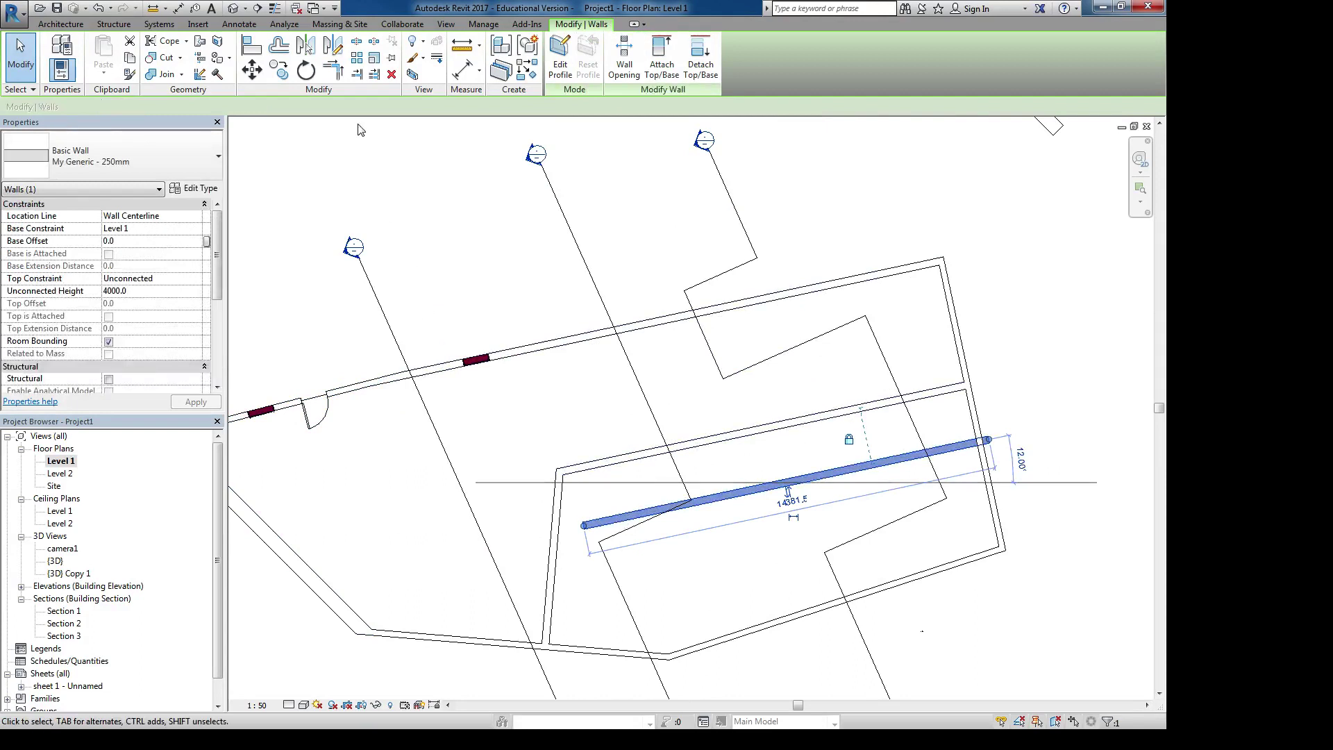
# Trim/Extend the two inner walls so they meet at a corner
pyautogui.click(333, 69)
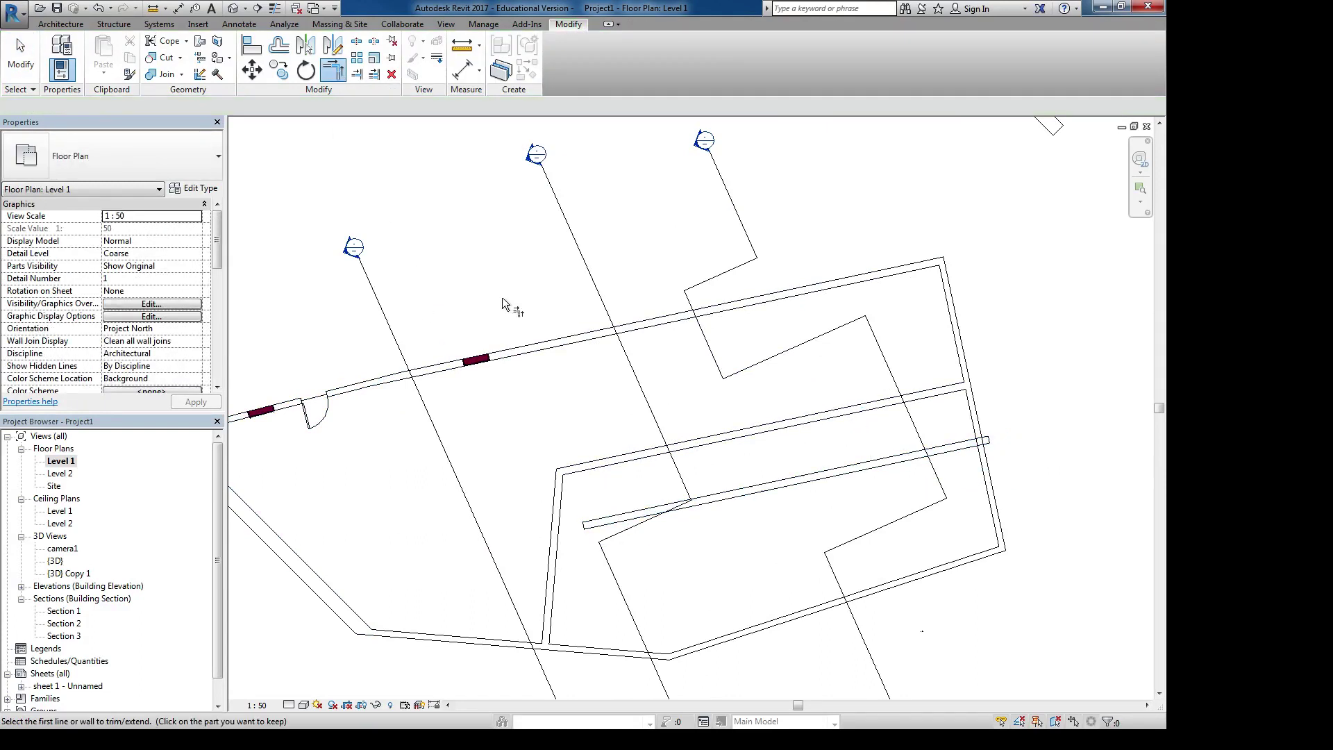
pyautogui.click(599, 522)
pyautogui.click(556, 591)
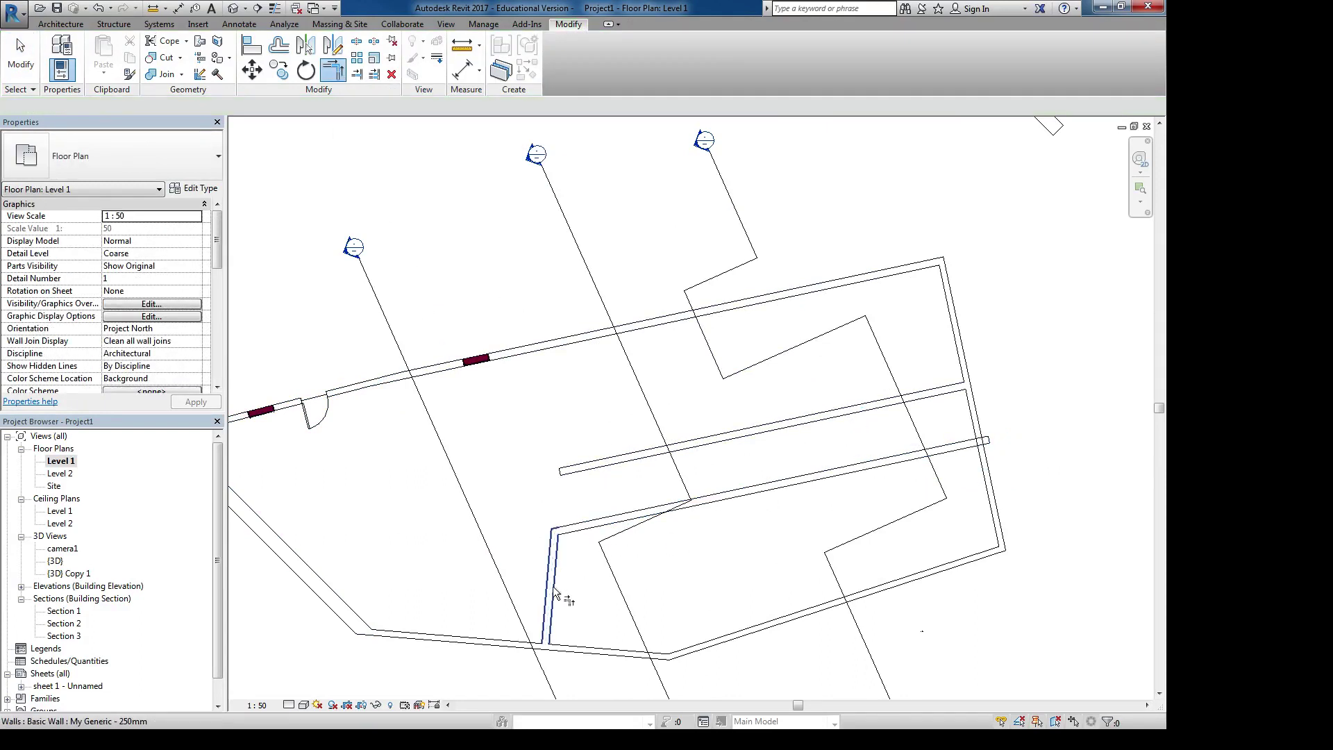
# Extend the short wall to the left wall with Trim/Extend Single Element
pyautogui.click(357, 73)
pyautogui.moveTo(459, 333); pyautogui.dragTo(586, 270, button='middle')
pyautogui.click(434, 501)
pyautogui.click(719, 396)
pyautogui.scroll(-1, 563, 250)
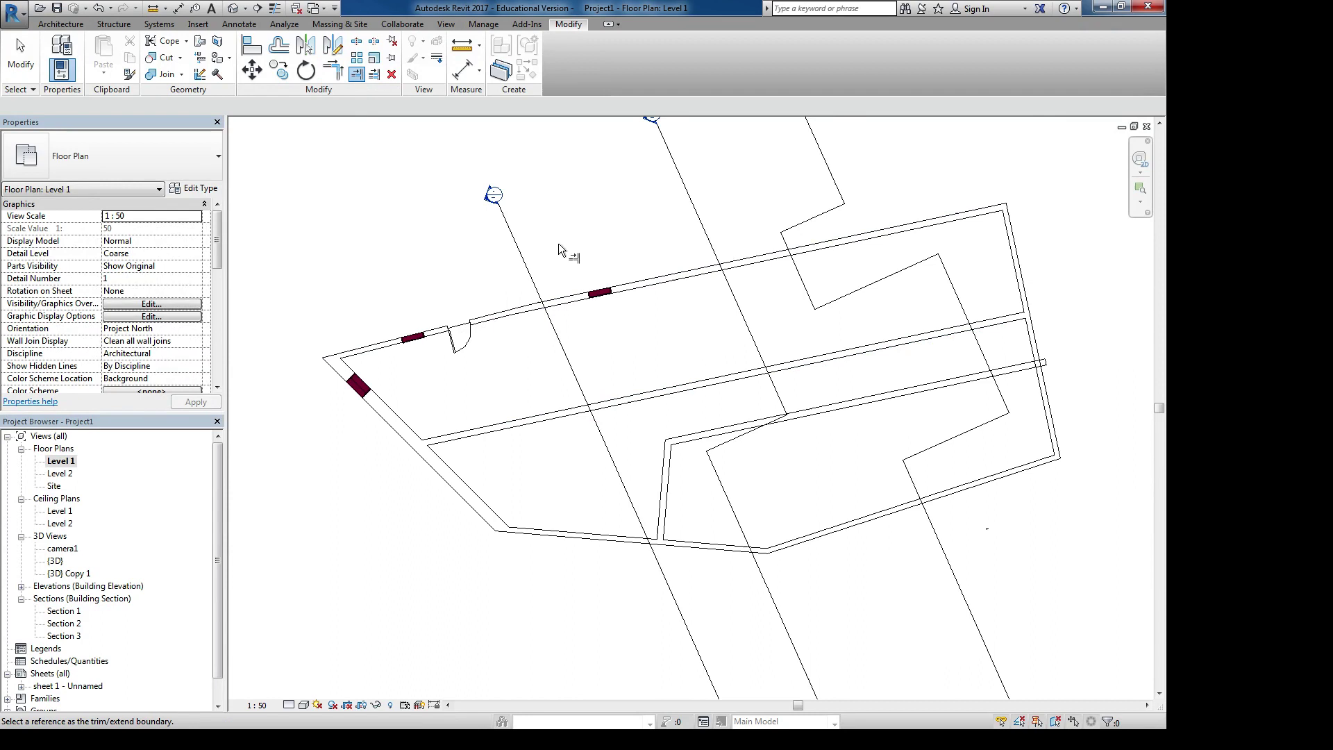
pyautogui.click(355, 45)
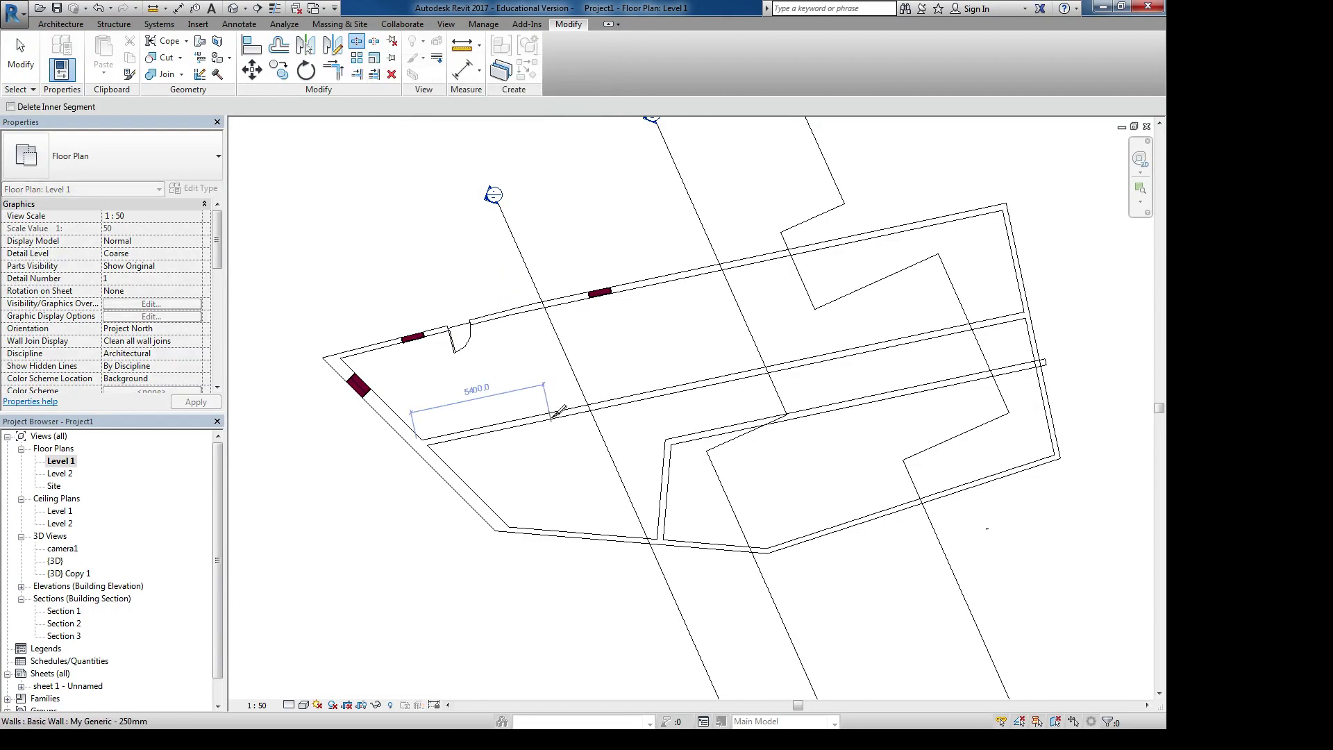
pyautogui.scroll(3, 556, 432)
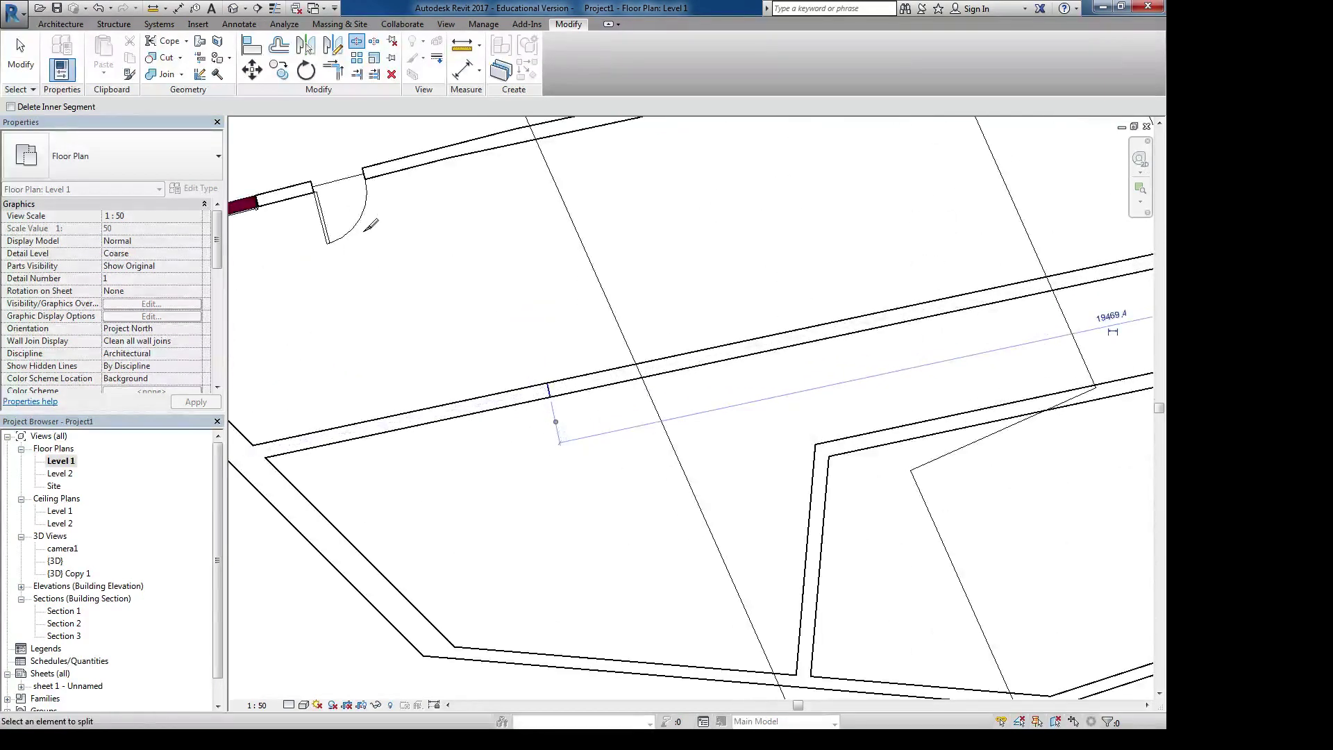
pyautogui.moveTo(834, 266); pyautogui.dragTo(578, 301, button='middle')
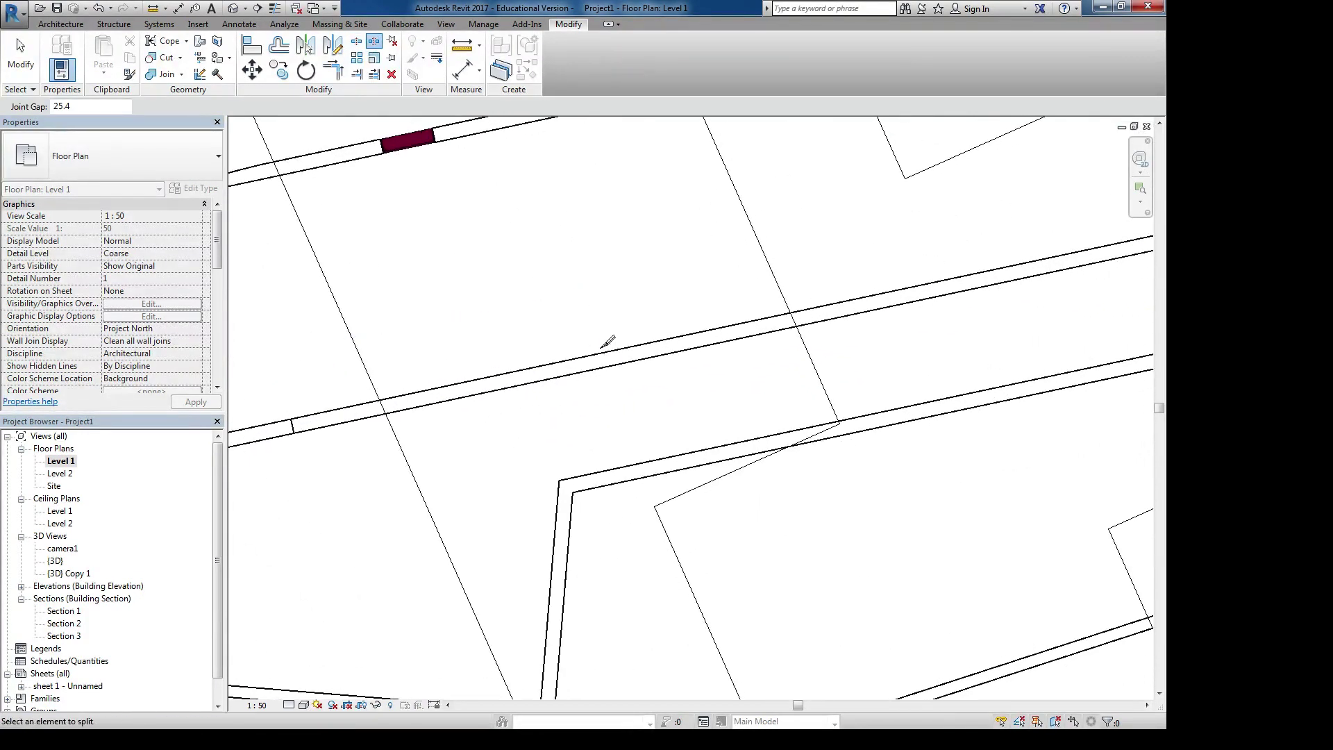
pyautogui.scroll(8, 604, 378)
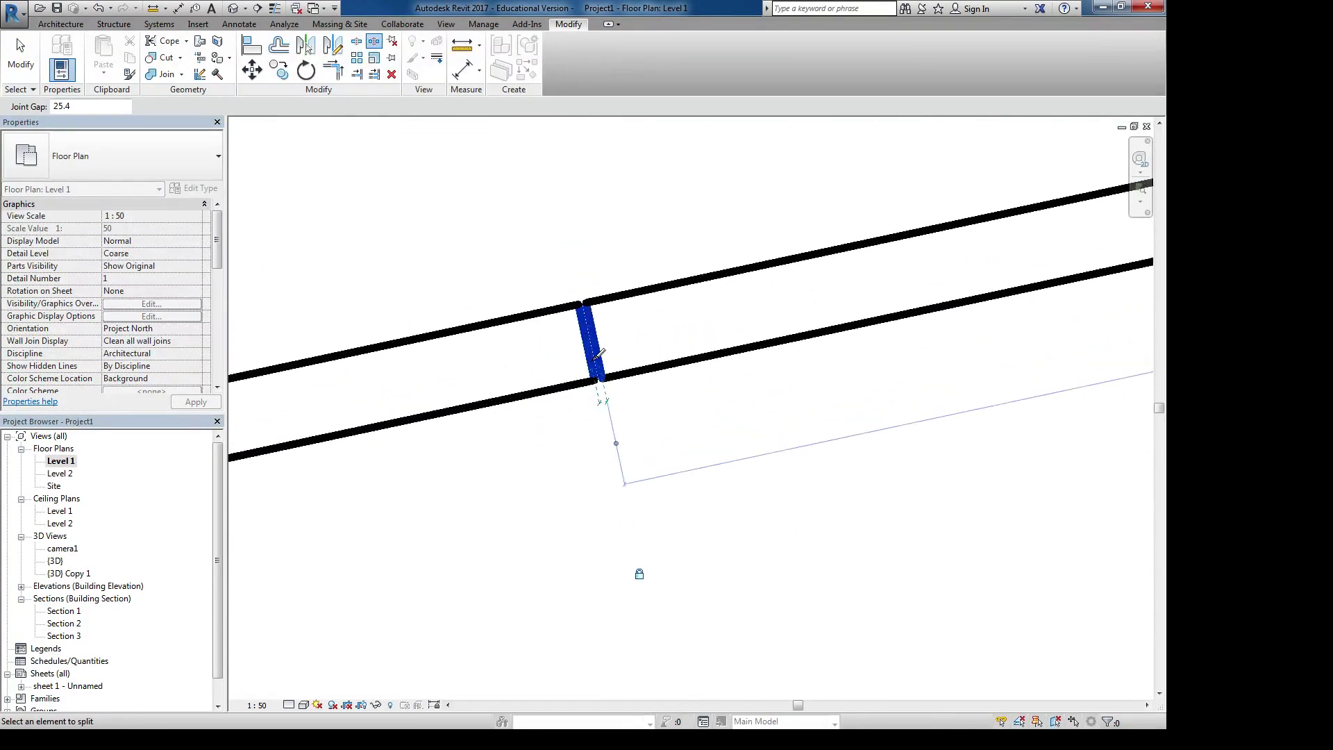
pyautogui.press('Escape')
pyautogui.scroll(-3, 583, 306)
pyautogui.click(567, 254)
pyautogui.scroll(-5, 599, 305)
pyautogui.press('Escape')
pyautogui.scroll(-3, 586, 314)
pyautogui.scroll(1, 695, 278)
pyautogui.click(377, 363)
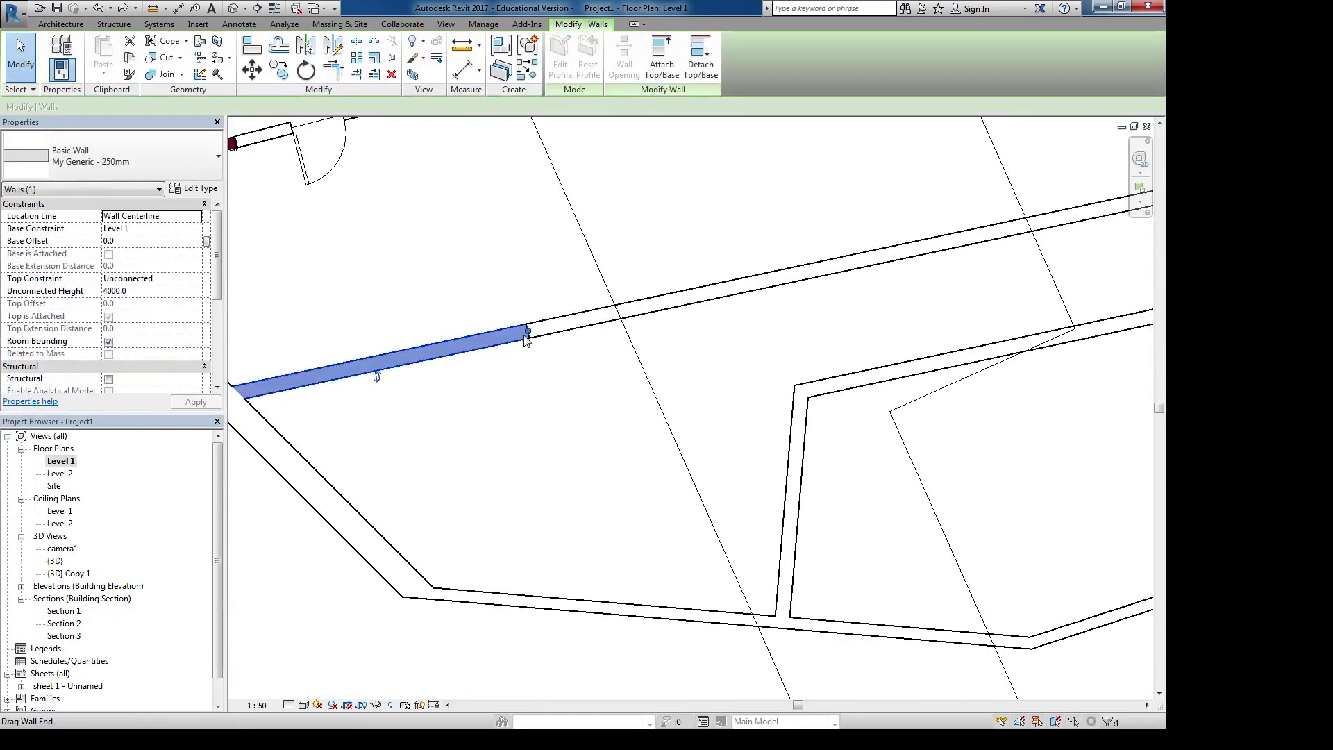
pyautogui.moveTo(528, 332); pyautogui.dragTo(473, 344)
pyautogui.click(521, 292)
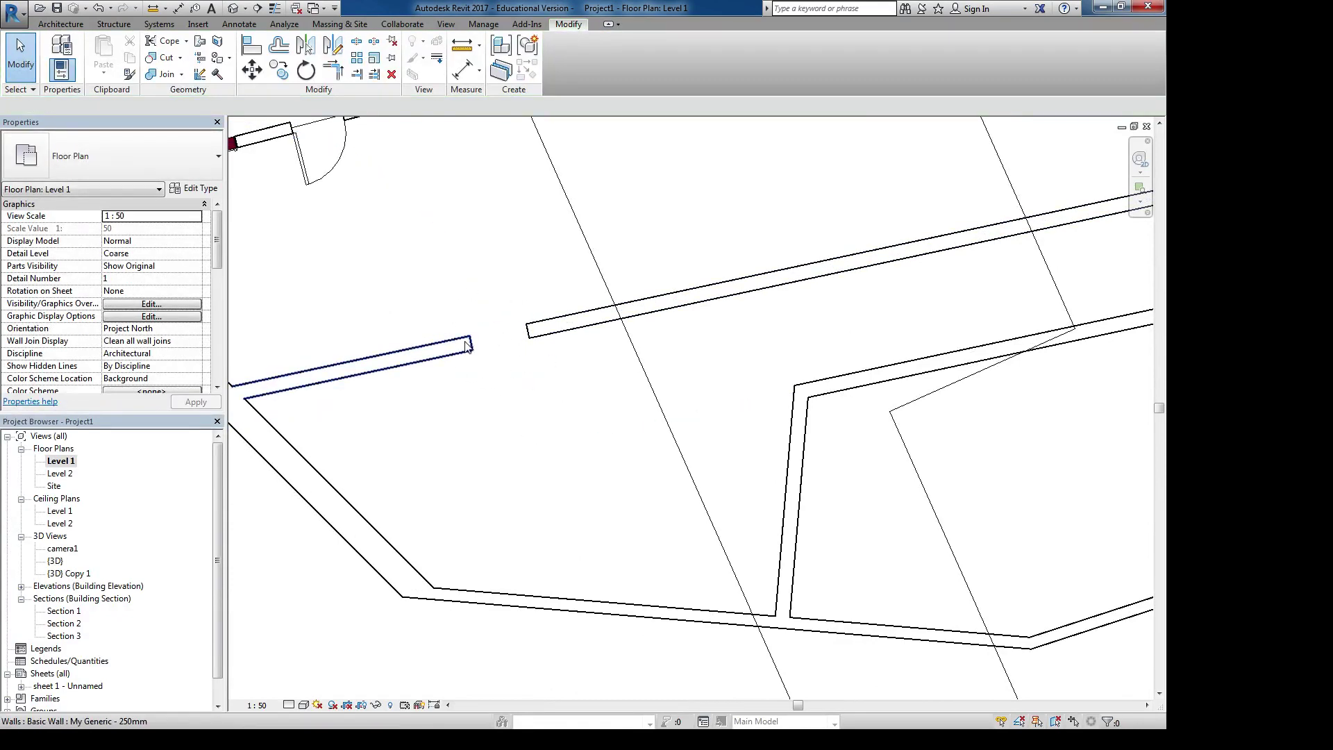
pyautogui.click(379, 356)
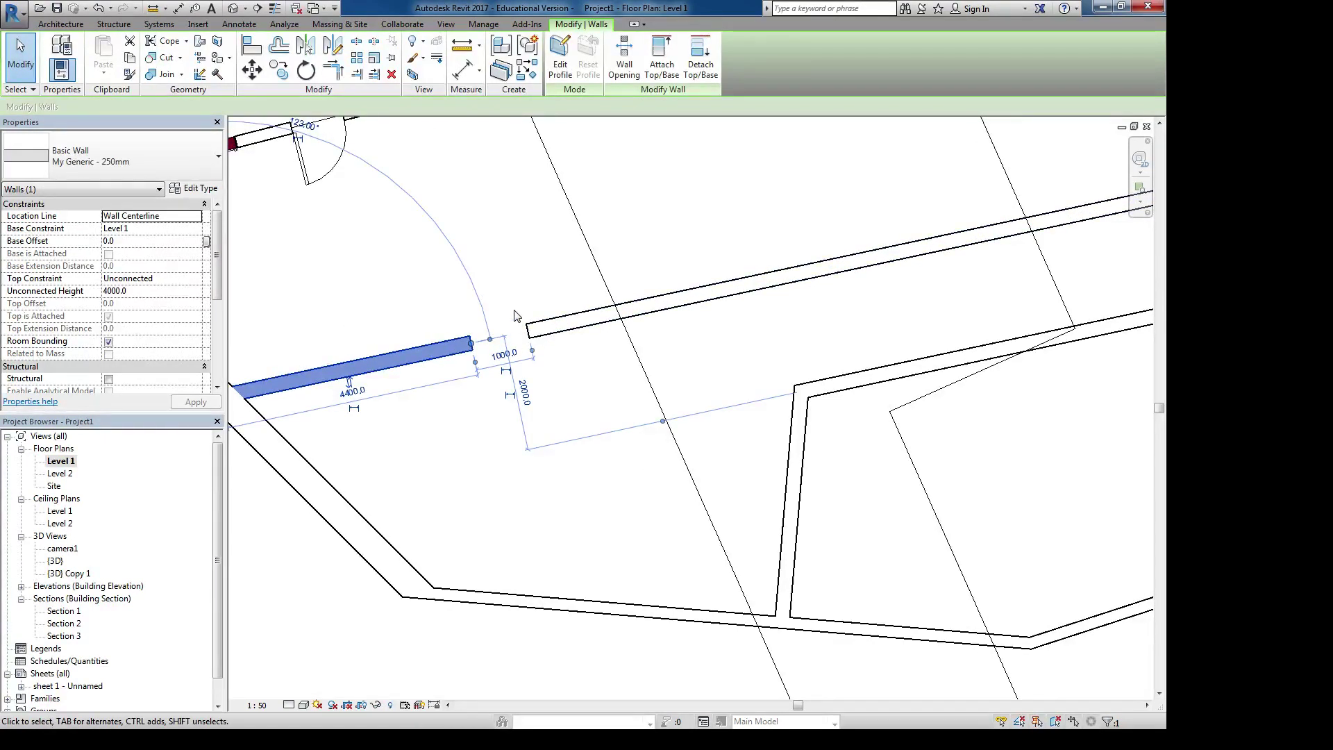
pyautogui.scroll(2, 473, 329)
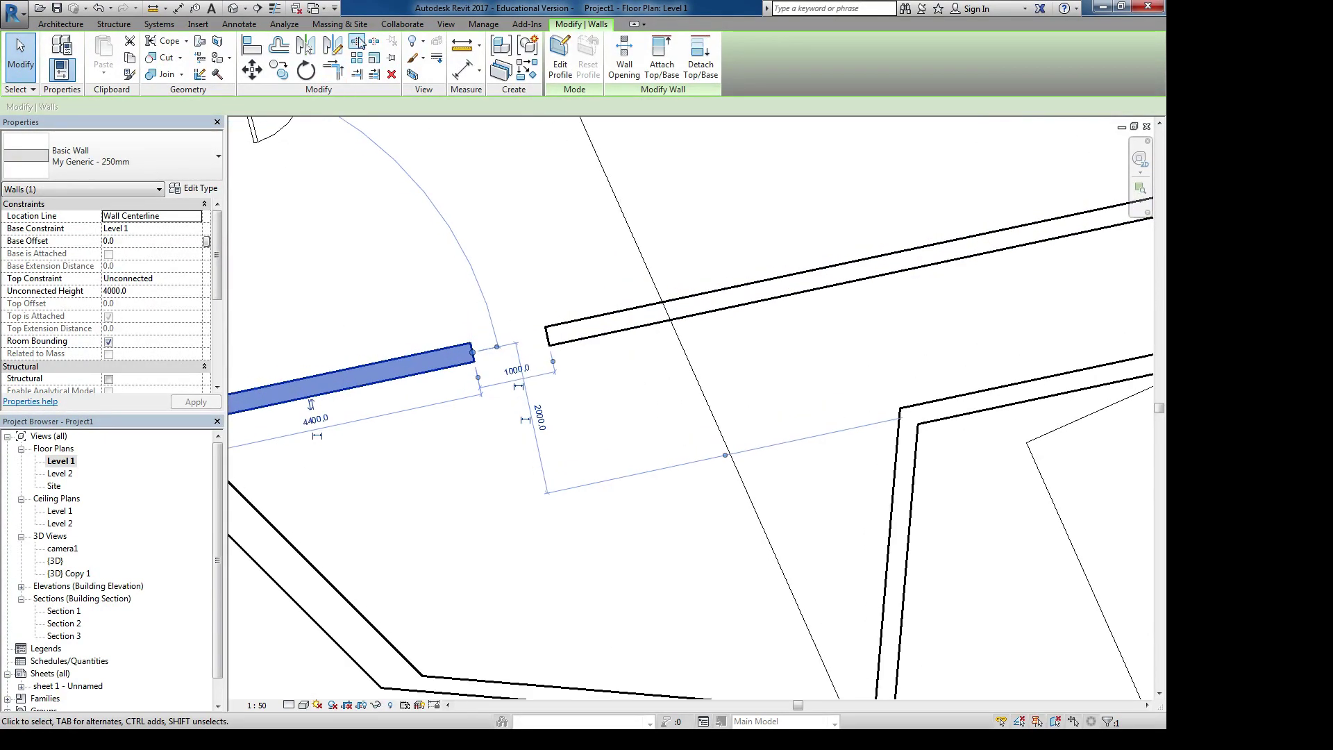
pyautogui.scroll(-2, 539, 298)
pyautogui.scroll(2, 556, 294)
pyautogui.click(561, 295)
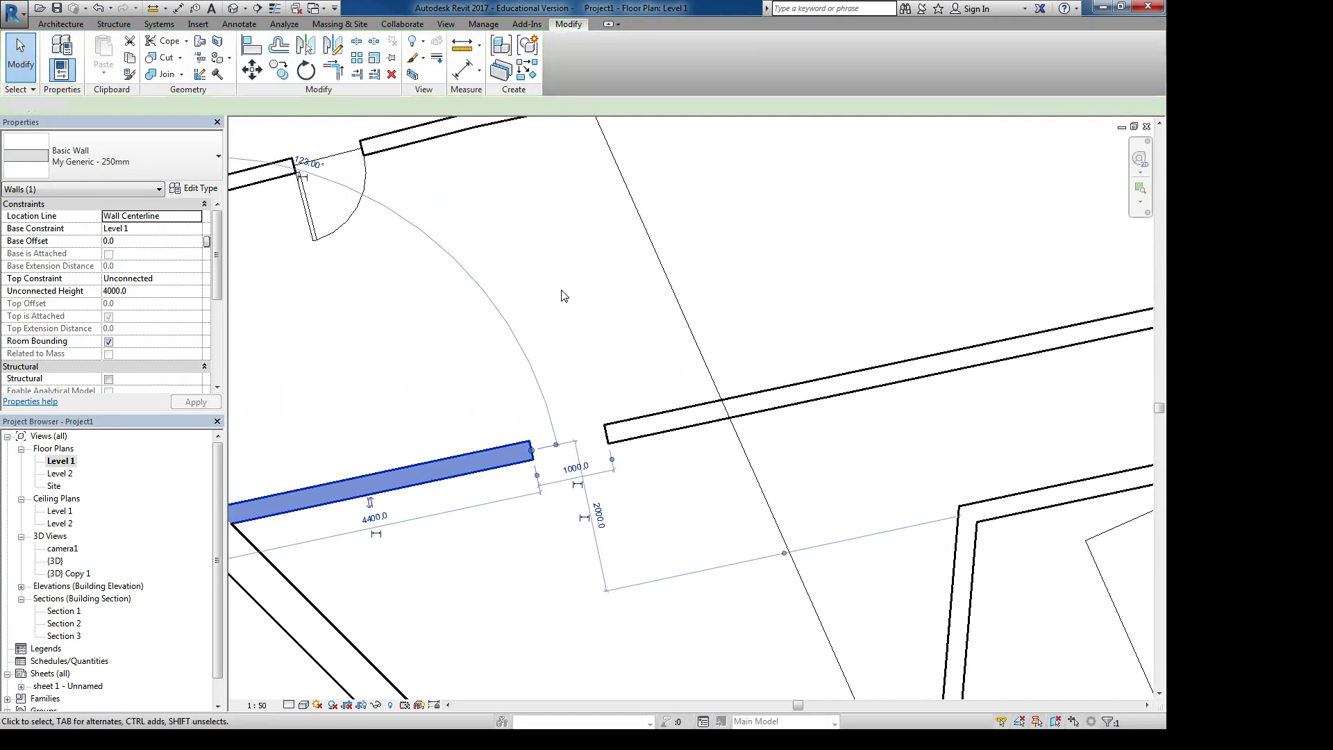
# Align the long interior wall to the lower exterior wall, deleting the conflicting wall and dimensions
pyautogui.click(250, 47)
pyautogui.scroll(-3, 401, 289)
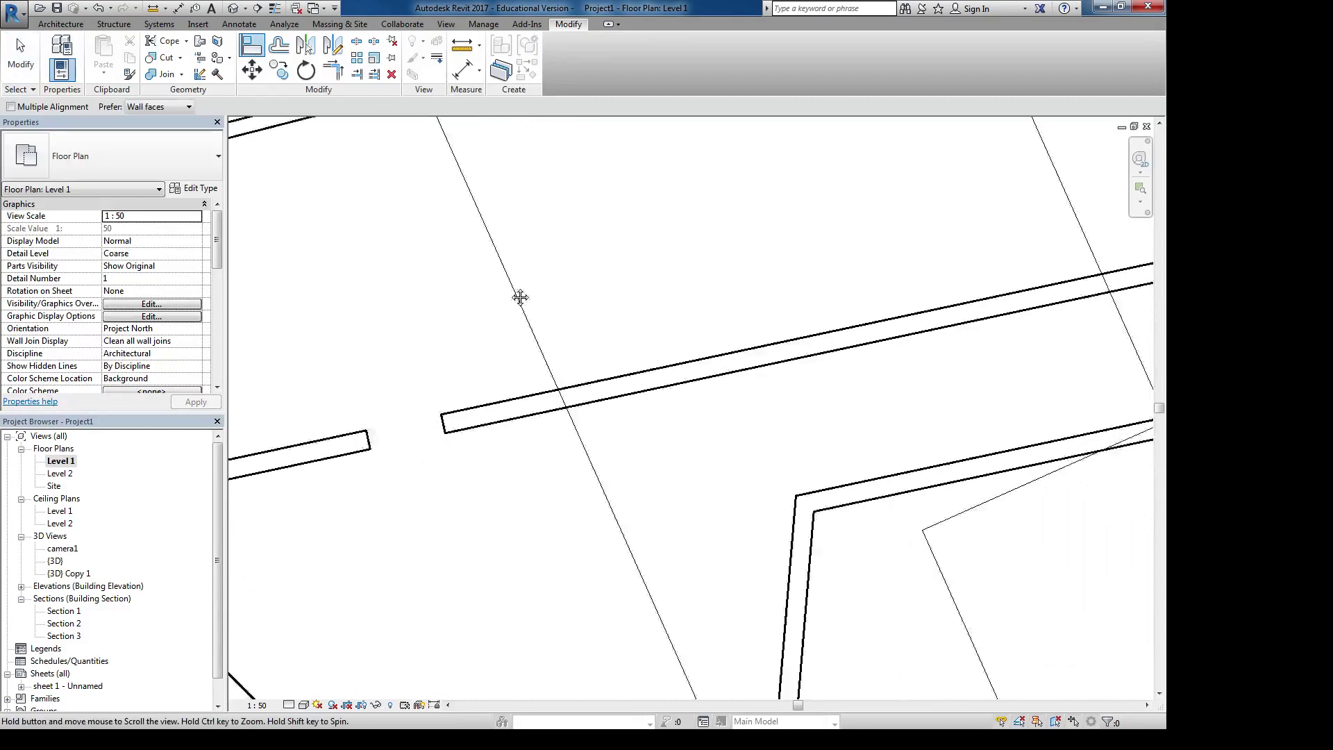
pyautogui.scroll(-2, 574, 429)
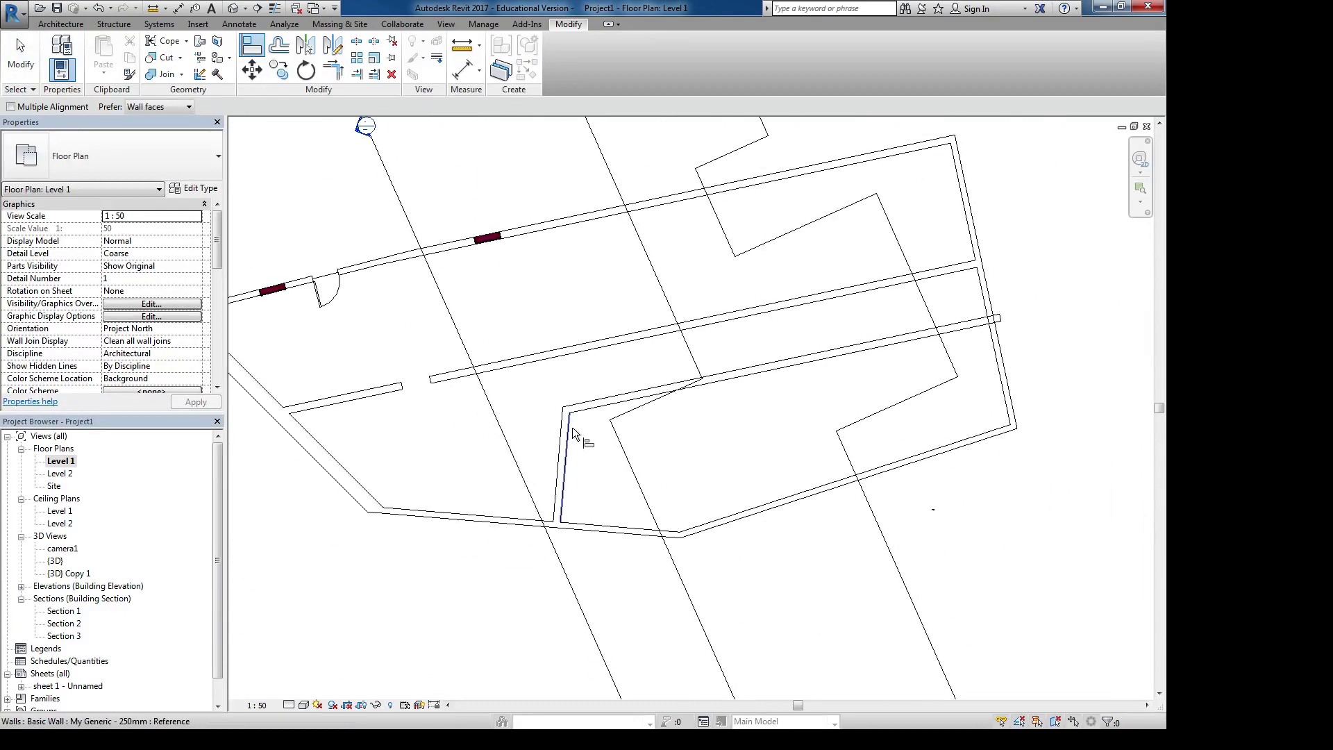
pyautogui.click(797, 486)
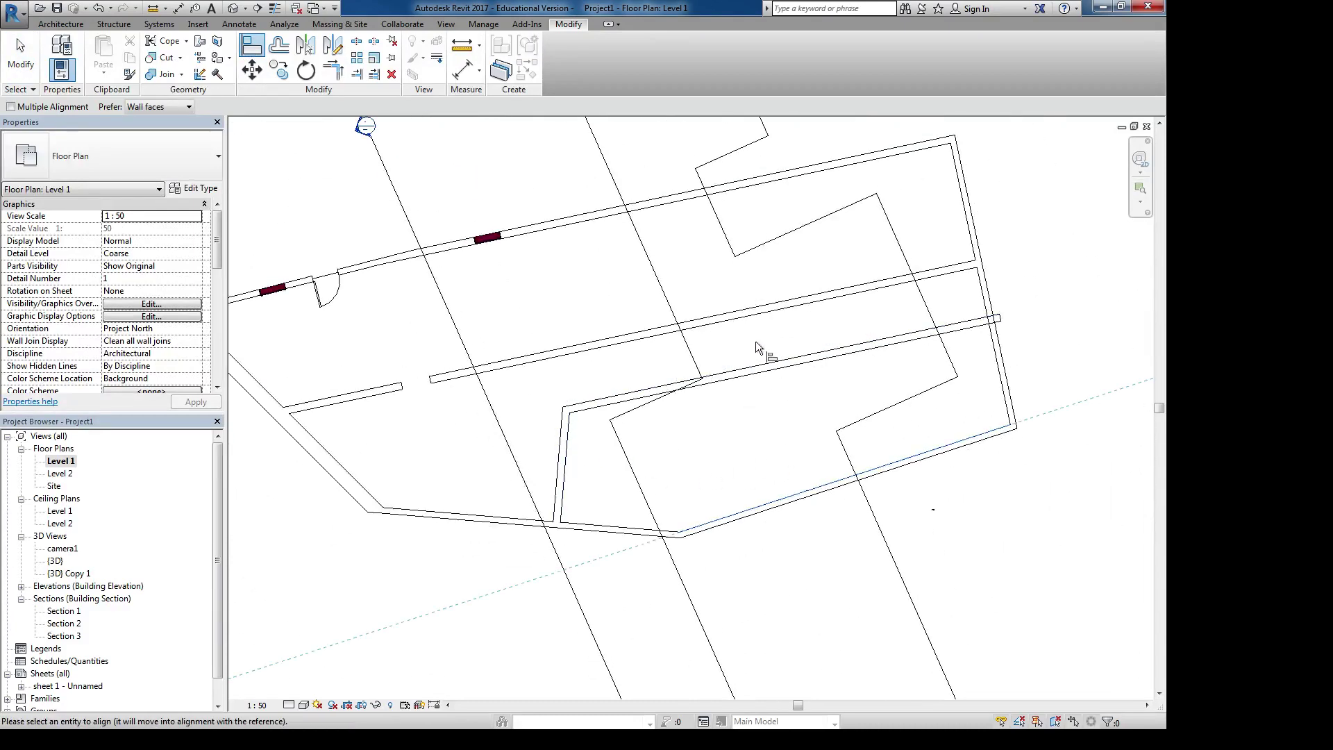
pyautogui.click(761, 366)
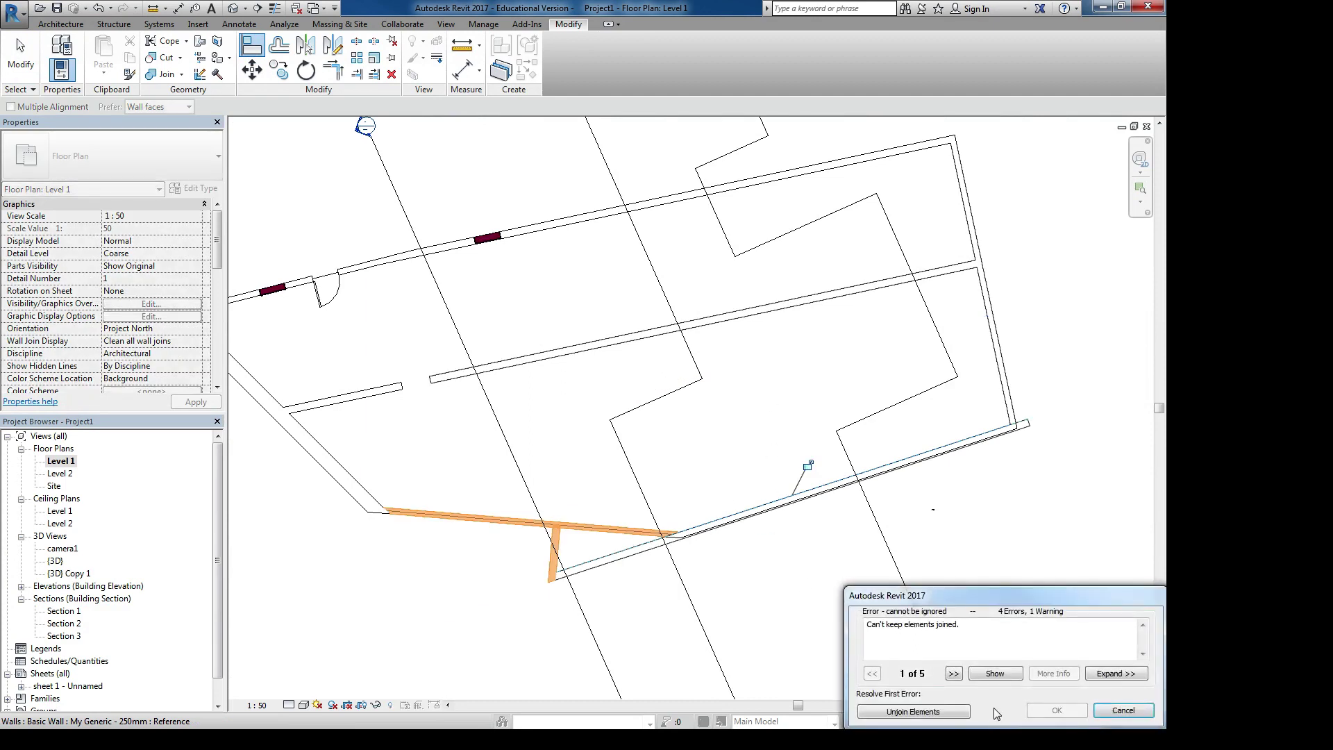
pyautogui.click(920, 712)
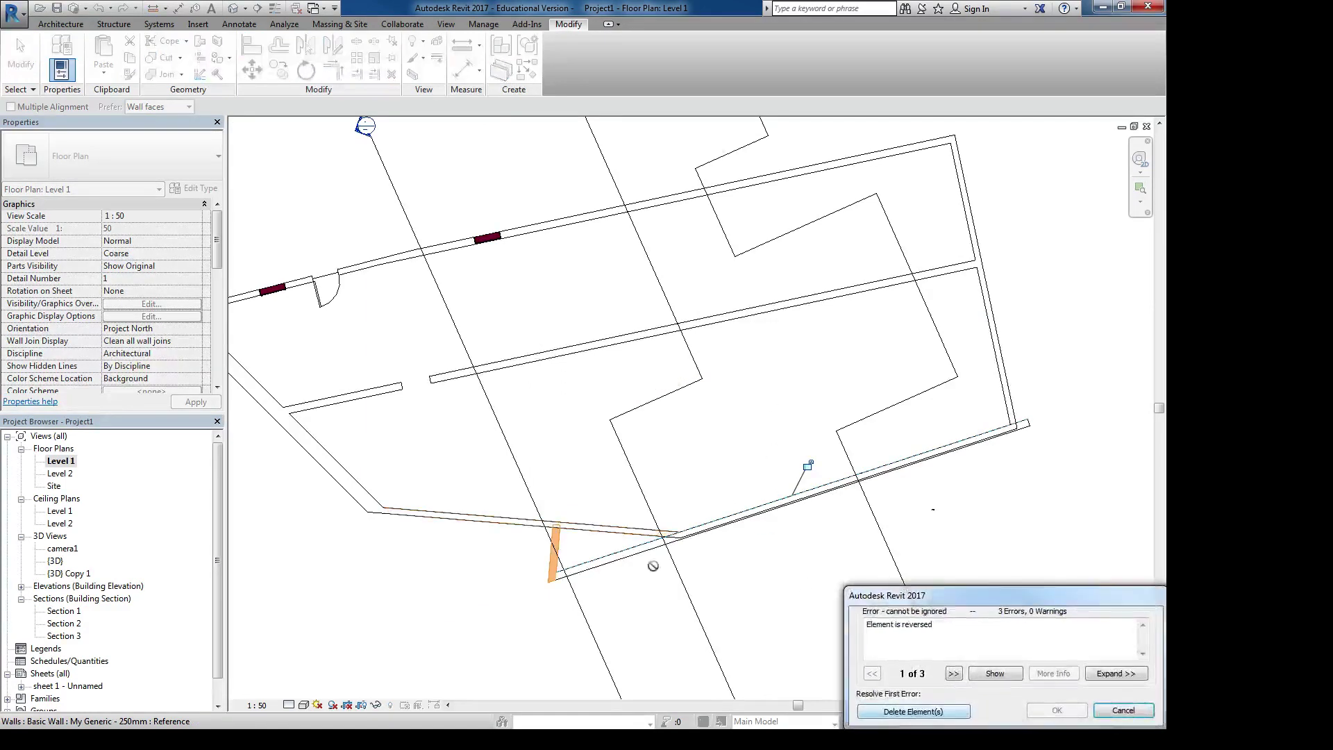
pyautogui.click(909, 715)
pyautogui.click(896, 712)
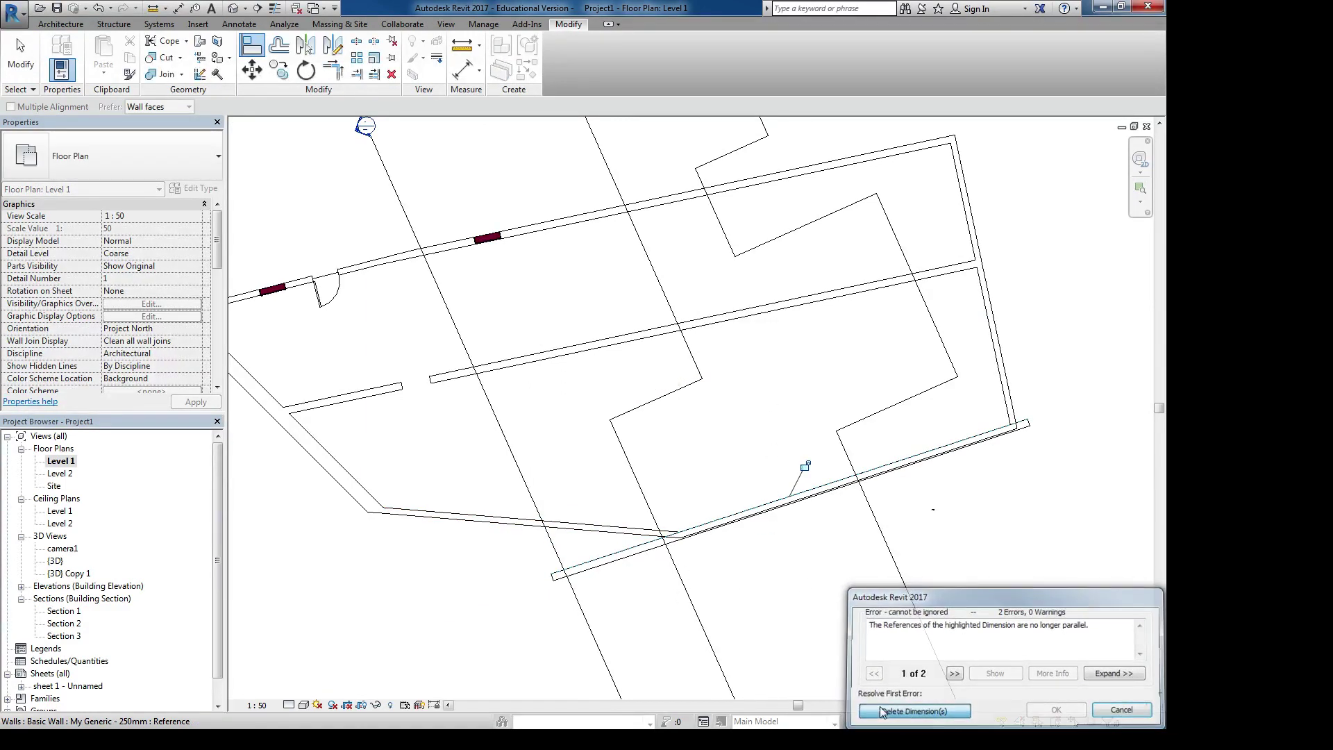
# Shift the angled interior wall upward into place
pyautogui.click(633, 553)
pyautogui.moveTo(633, 554); pyautogui.dragTo(619, 511)
pyautogui.press('Escape')
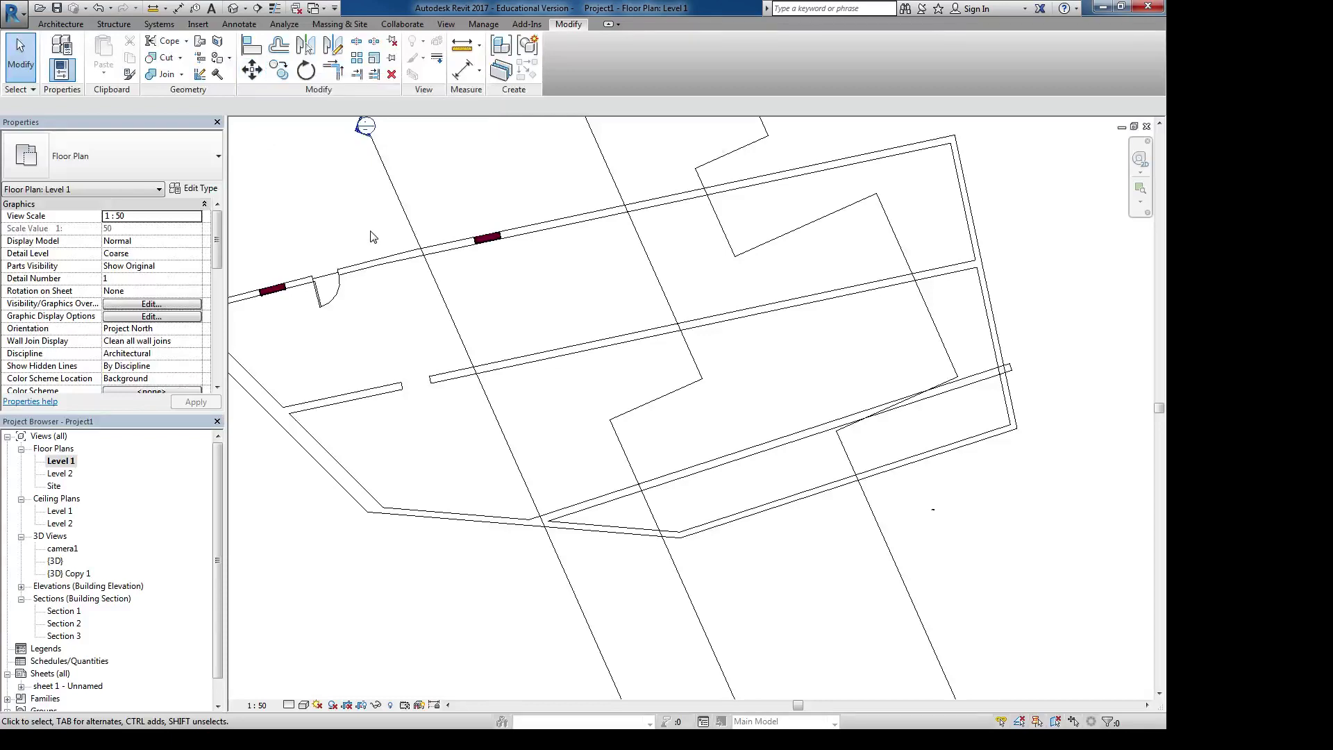
pyautogui.moveTo(370, 236); pyautogui.dragTo(465, 321, button='middle')
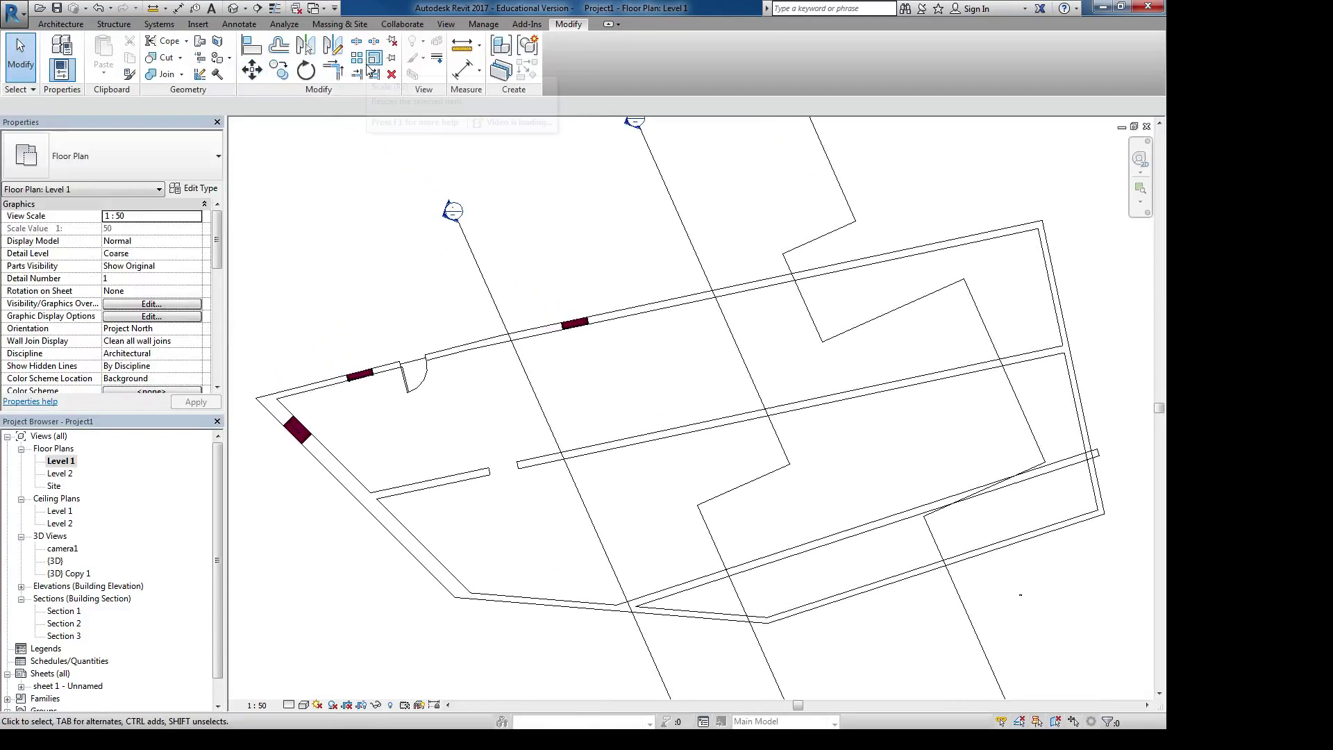
pyautogui.scroll(3, 445, 379)
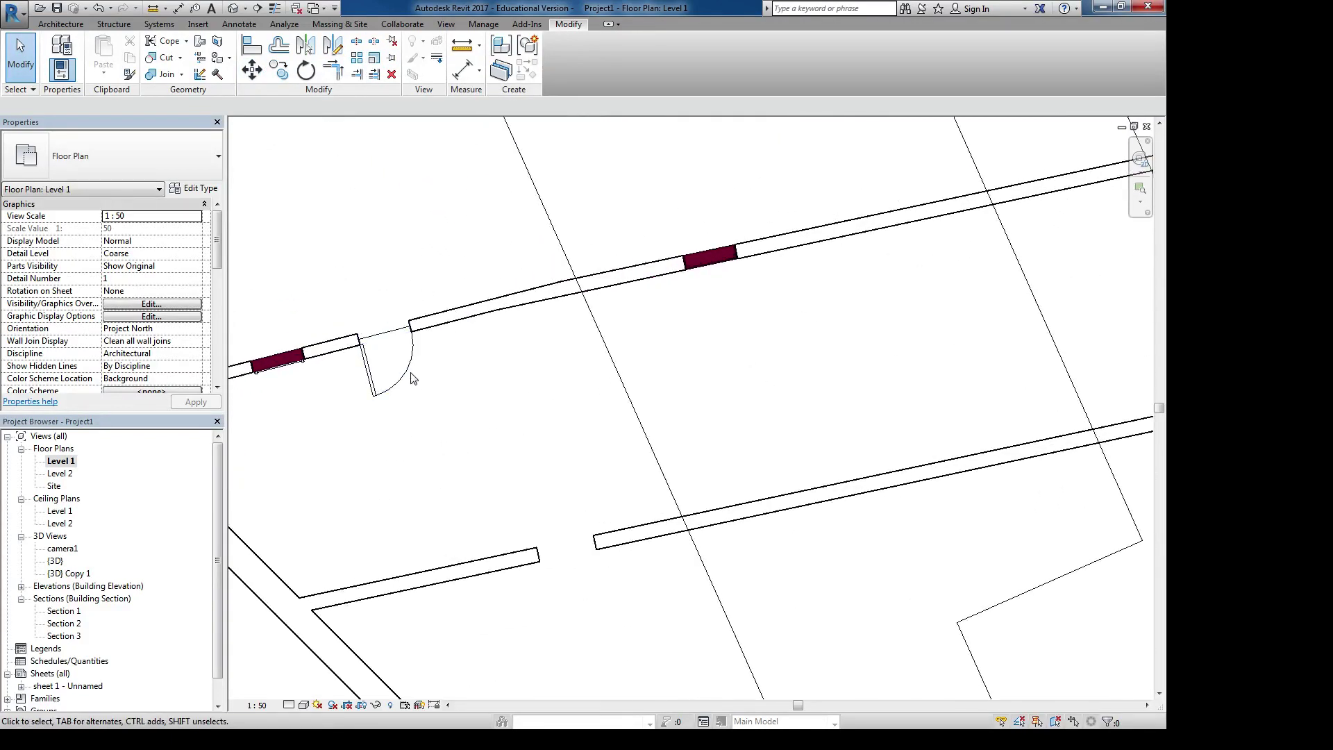
pyautogui.click(411, 378)
pyautogui.moveTo(422, 223); pyautogui.dragTo(434, 127, button='middle')
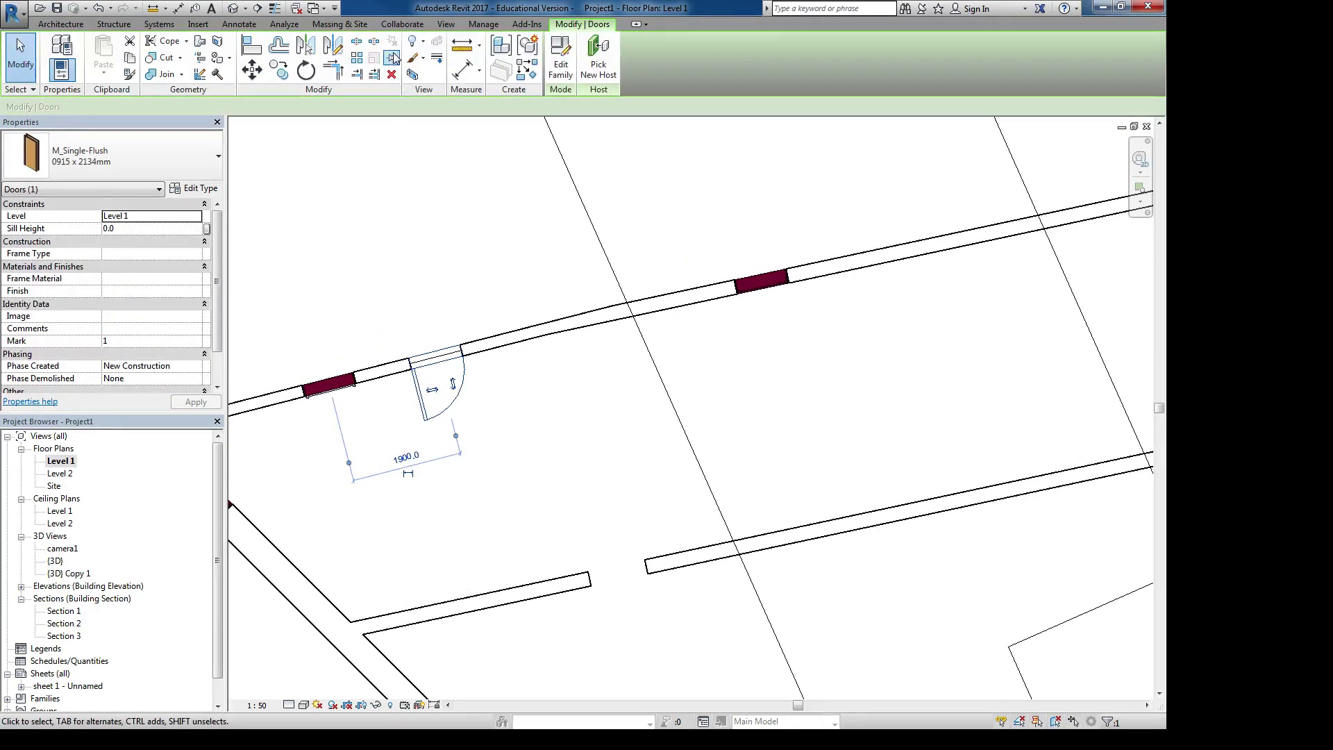
pyautogui.click(474, 329)
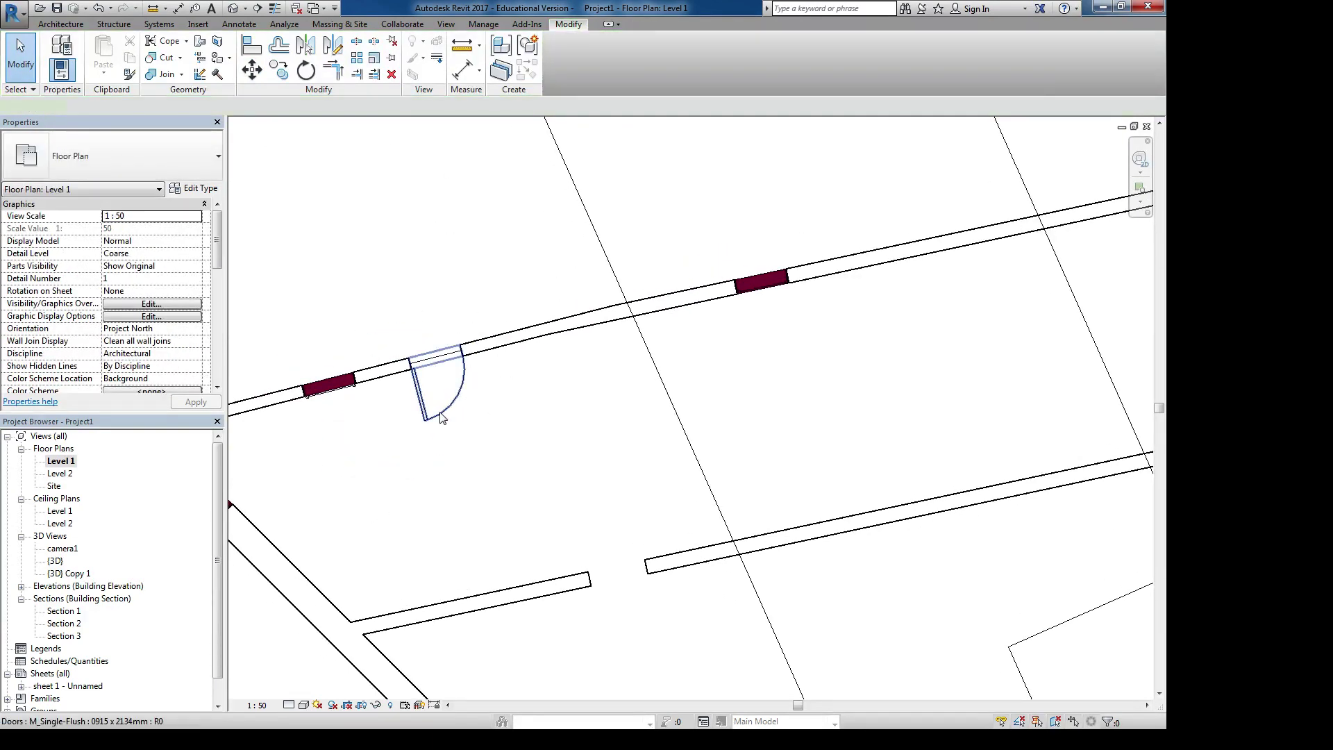
pyautogui.click(453, 401)
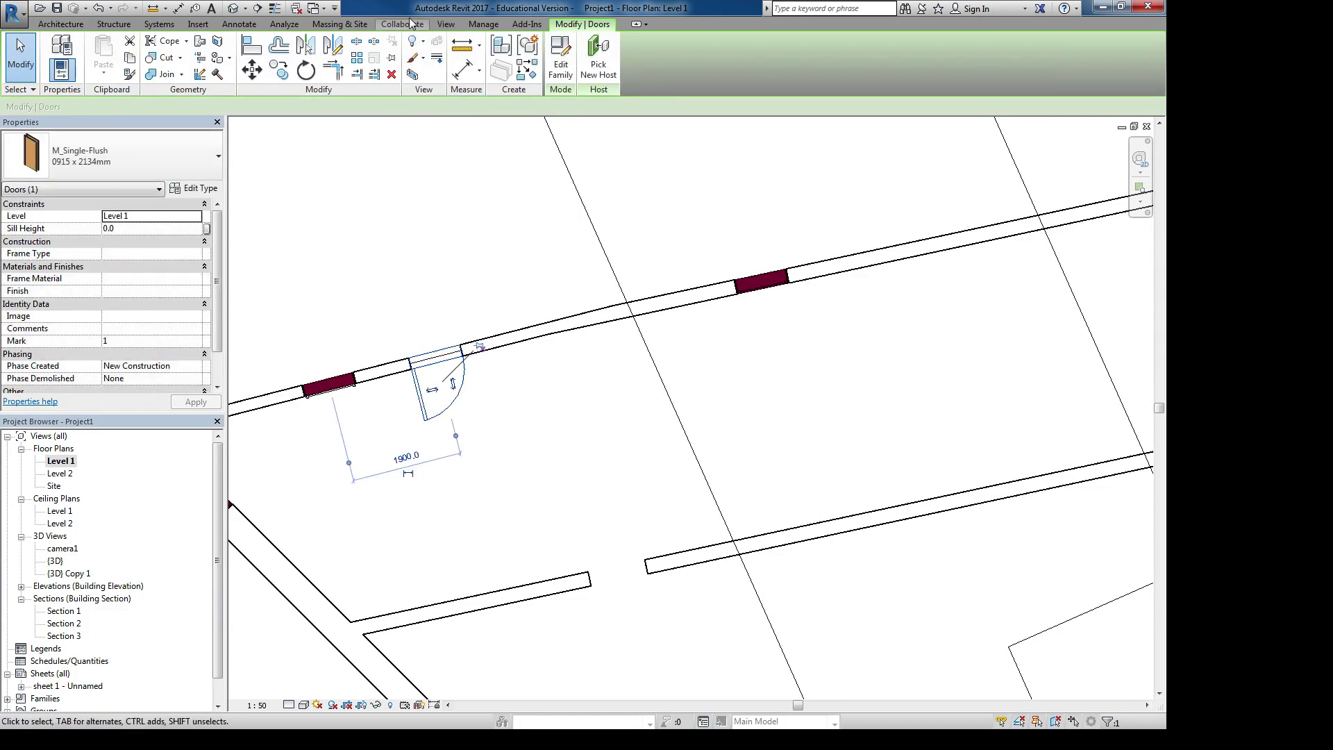
# Select the window in the upper wall and slide it left along the wall
pyautogui.click(426, 192)
pyautogui.moveTo(707, 306); pyautogui.dragTo(601, 351, button='middle')
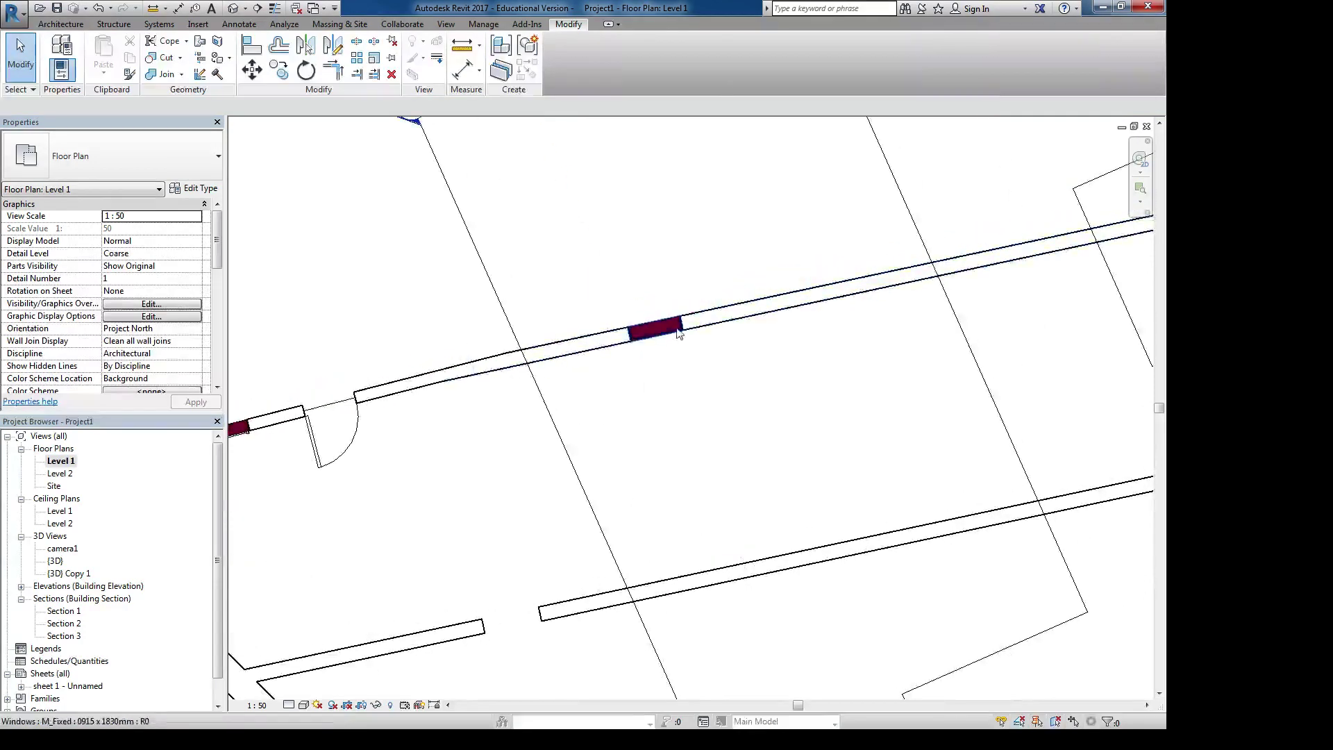
pyautogui.click(656, 337)
pyautogui.click(577, 297)
pyautogui.moveTo(592, 268); pyautogui.dragTo(734, 468)
pyautogui.moveTo(637, 339); pyautogui.dragTo(541, 360)
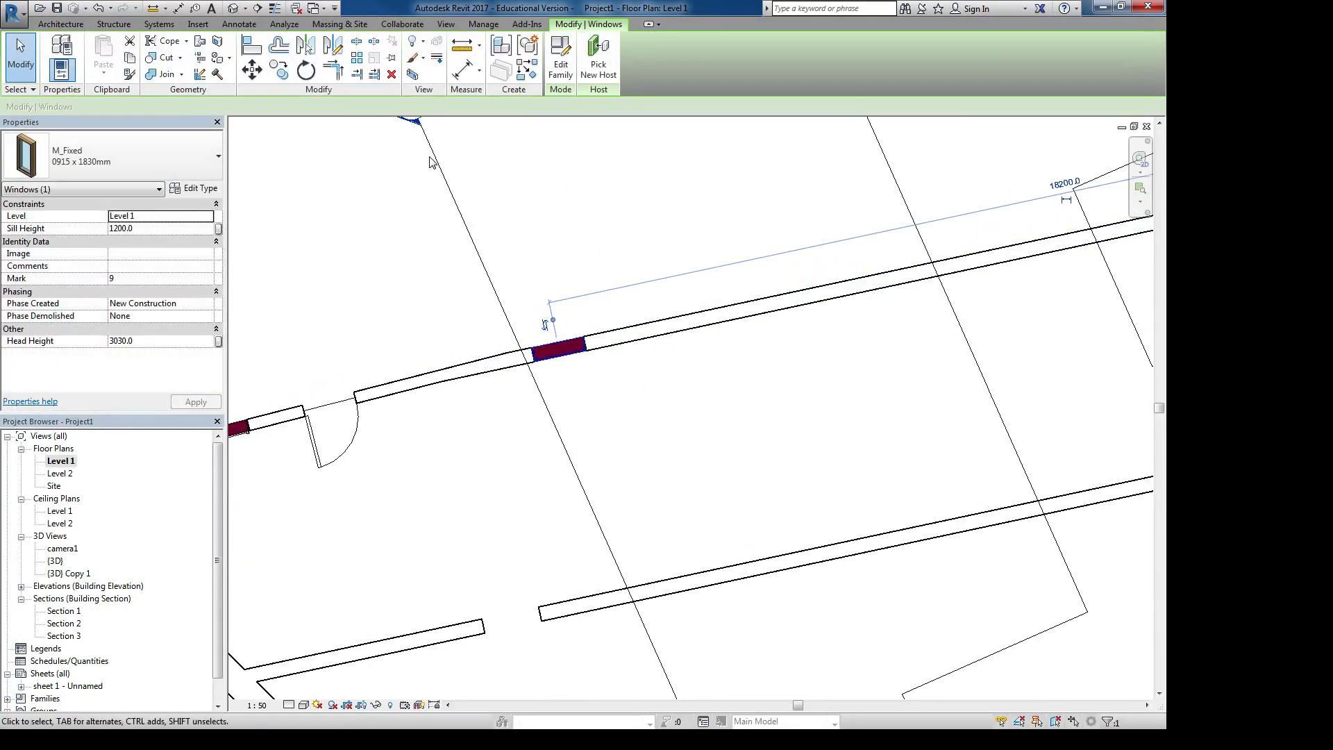
# Array the window into 5 copies along the upper wall
pyautogui.click(366, 59)
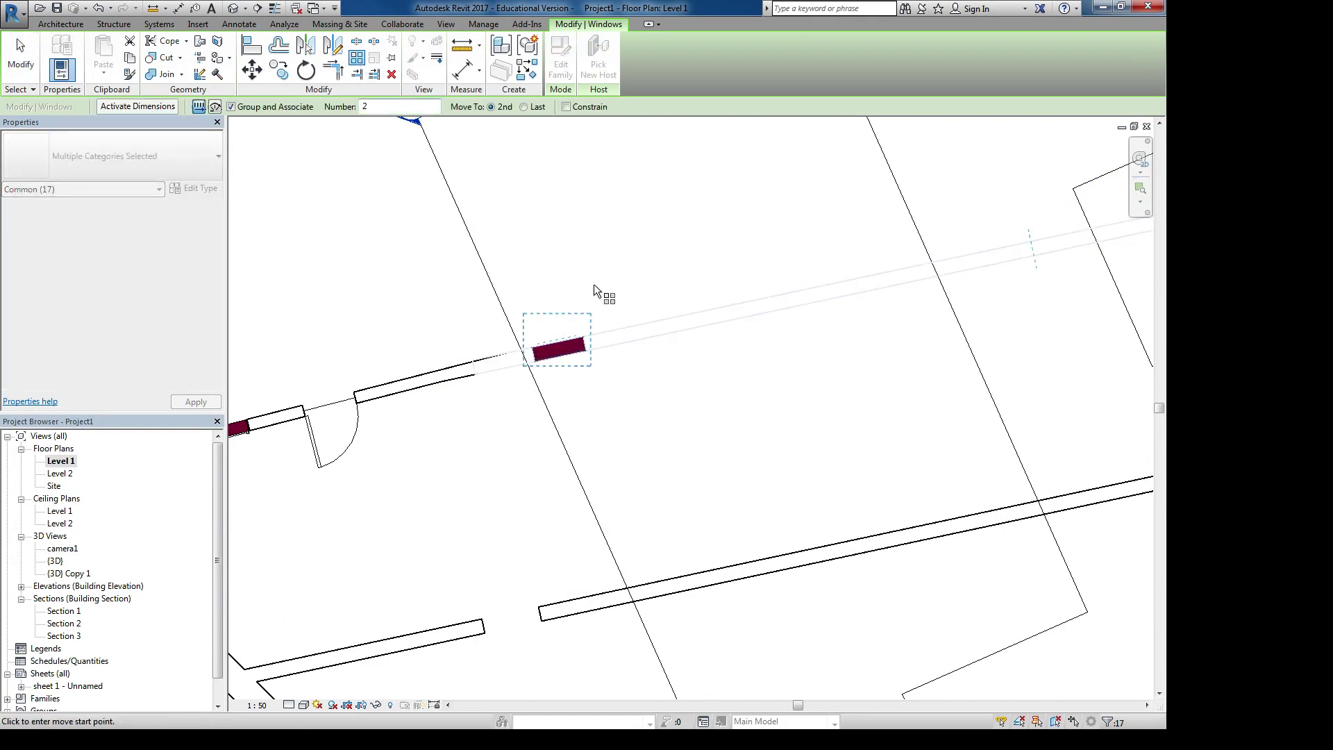
pyautogui.moveTo(595, 287); pyautogui.dragTo(480, 295, button='middle')
pyautogui.write('5')
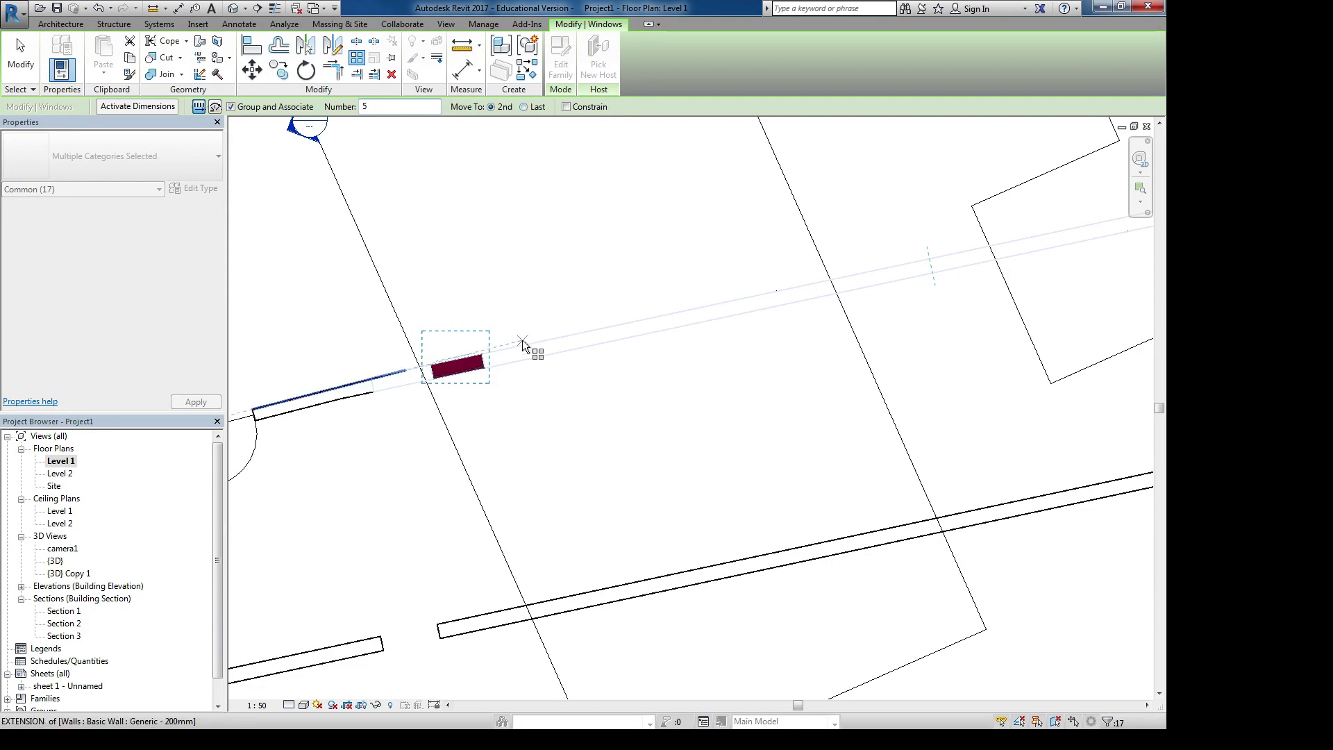
pyautogui.click(547, 346)
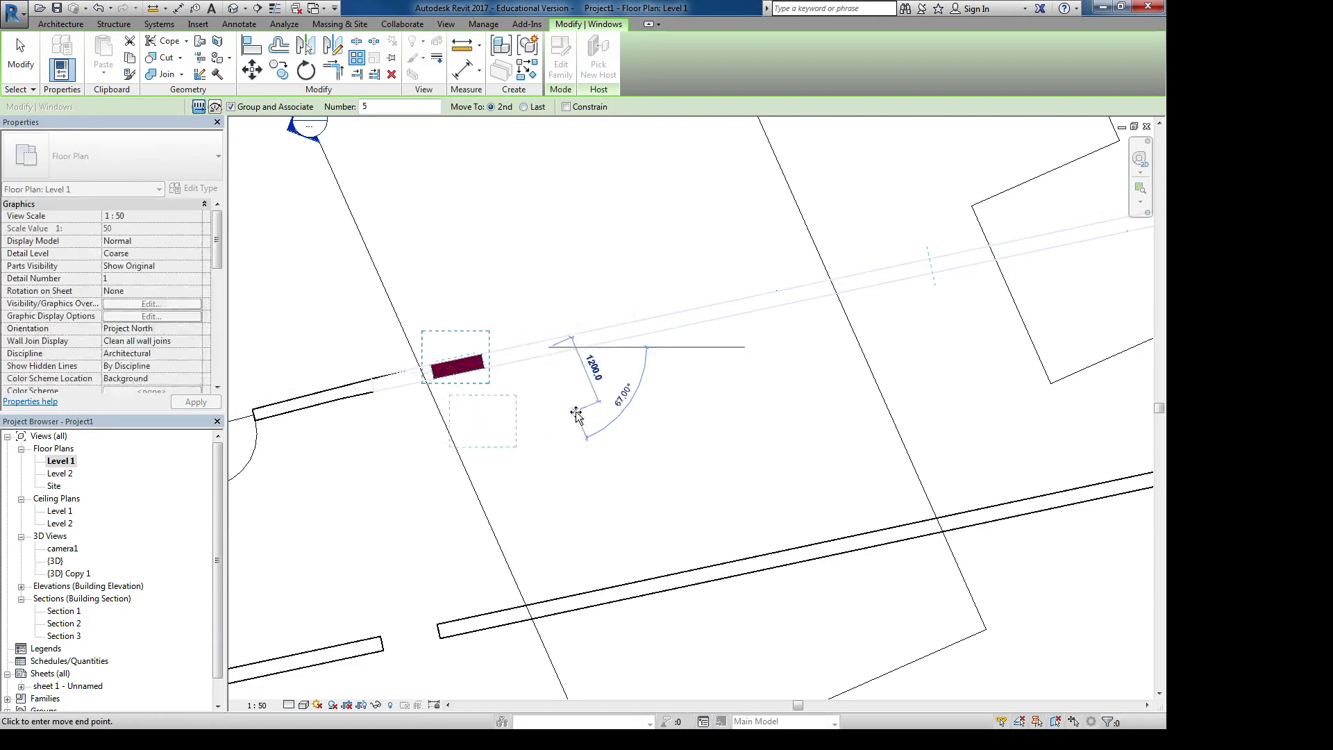
pyautogui.click(663, 333)
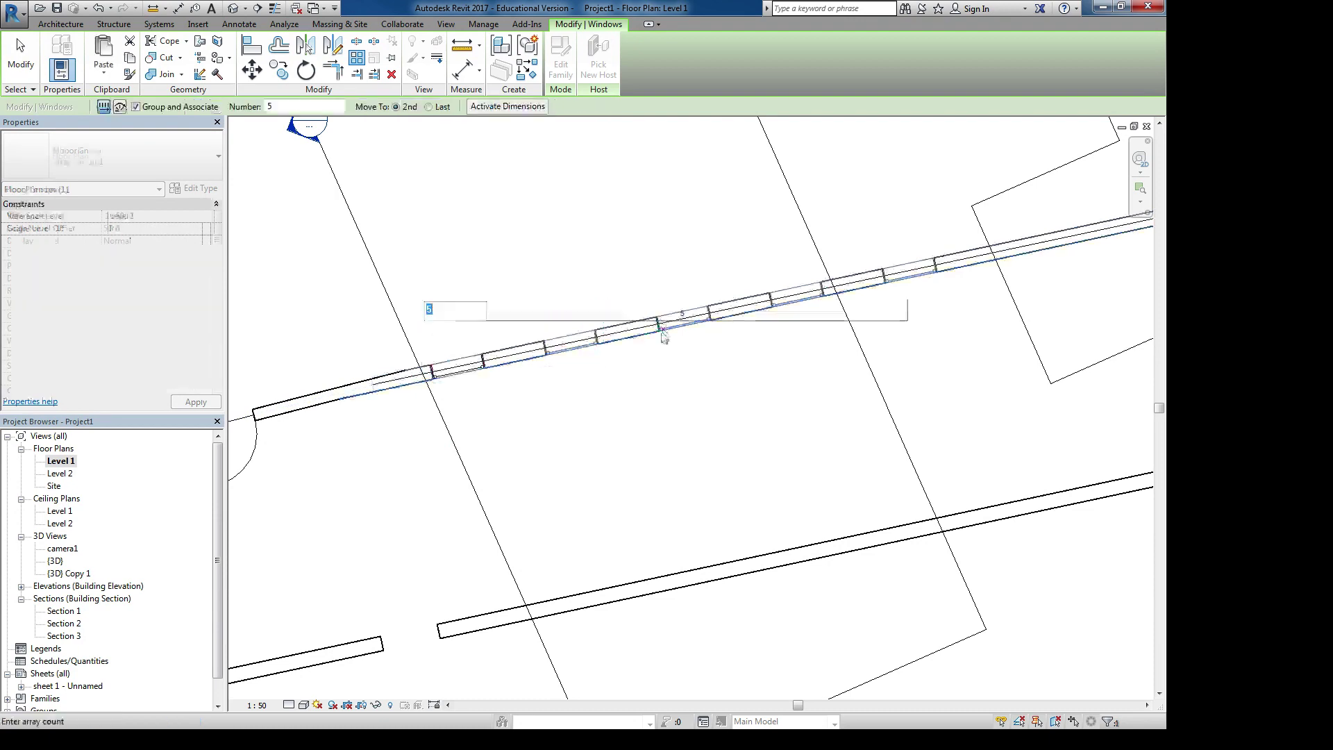
pyautogui.scroll(-2, 768, 402)
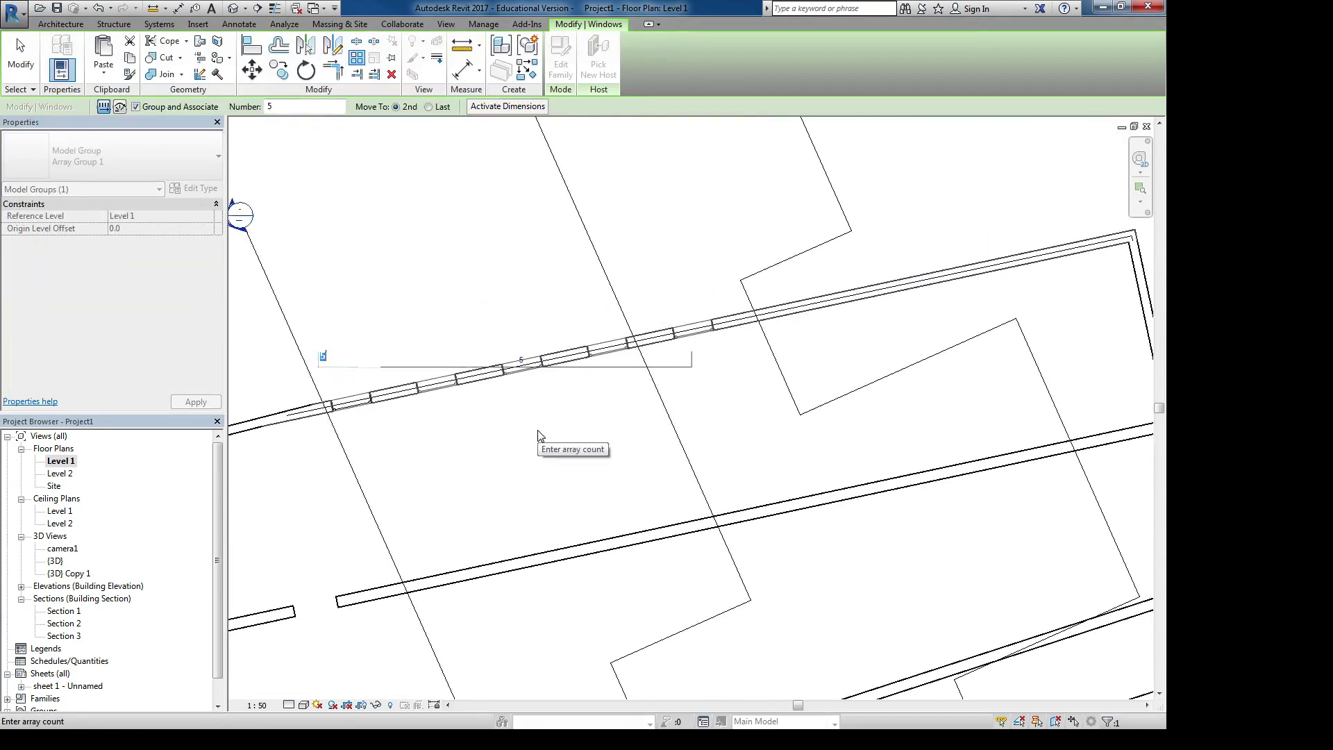
pyautogui.press('Return')
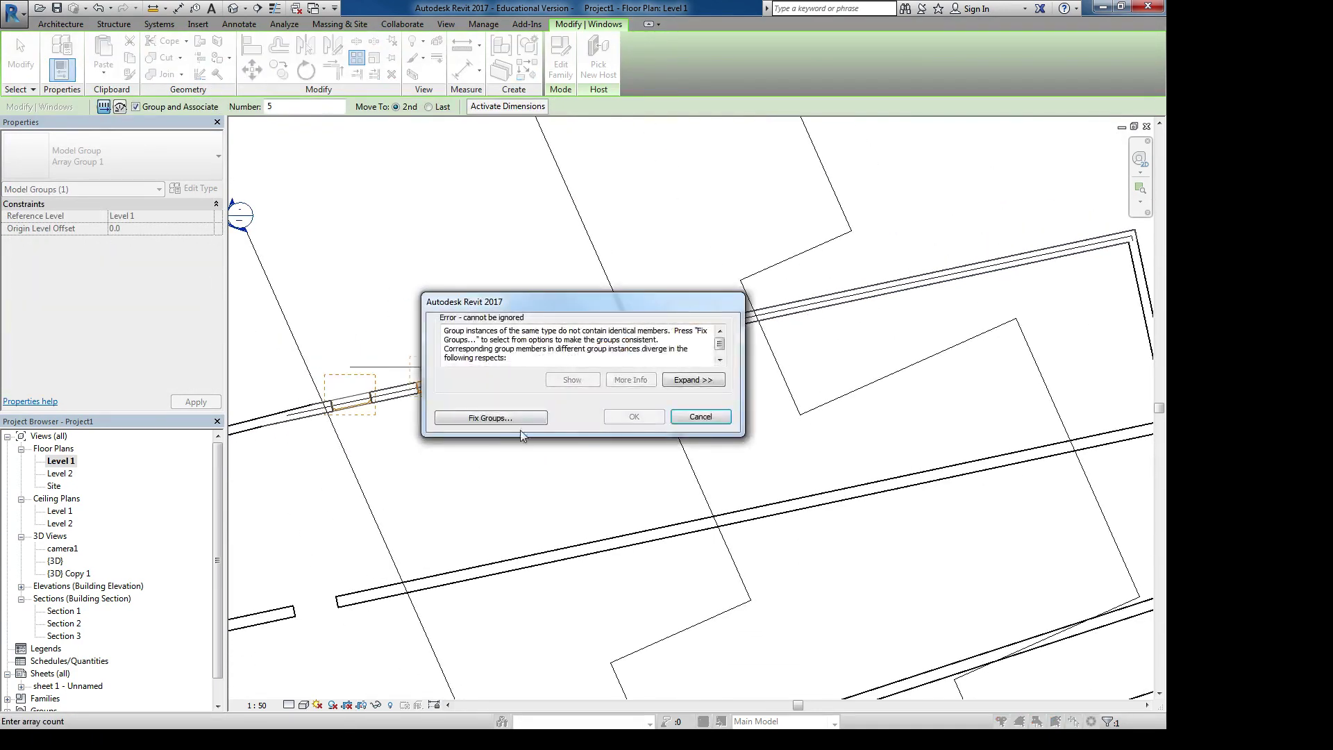
# Fix the inconsistent groups by creating new group types, then clear the selection
pyautogui.click(502, 420)
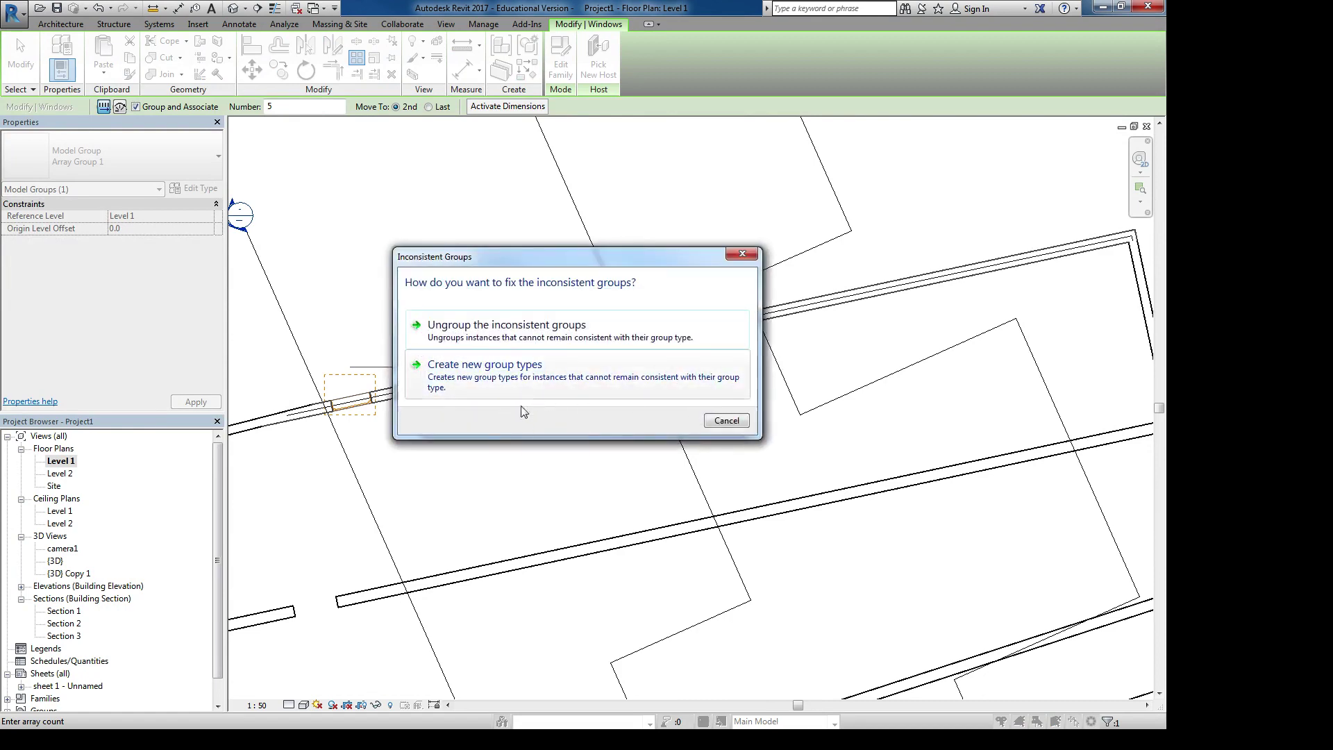
pyautogui.click(482, 366)
pyautogui.scroll(3, 555, 448)
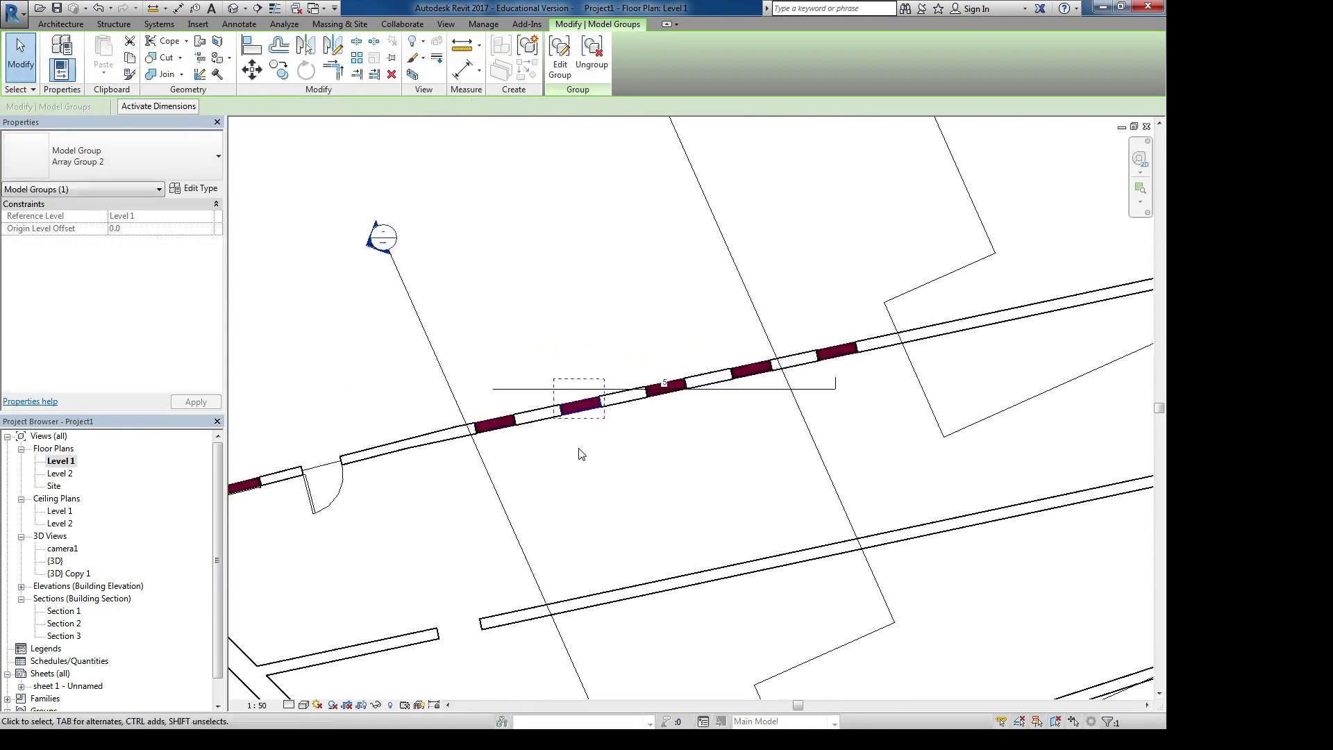
pyautogui.press('Escape')
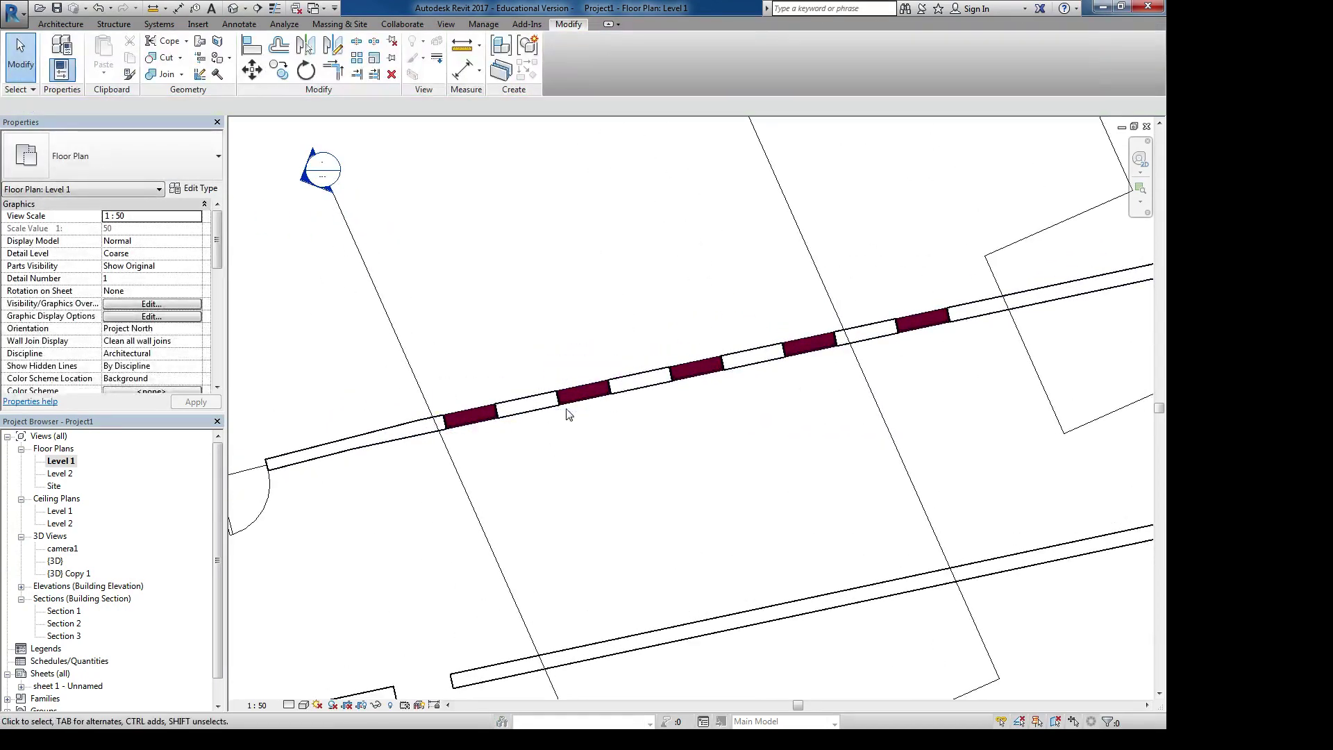
pyautogui.click(563, 406)
pyautogui.scroll(-3, 669, 491)
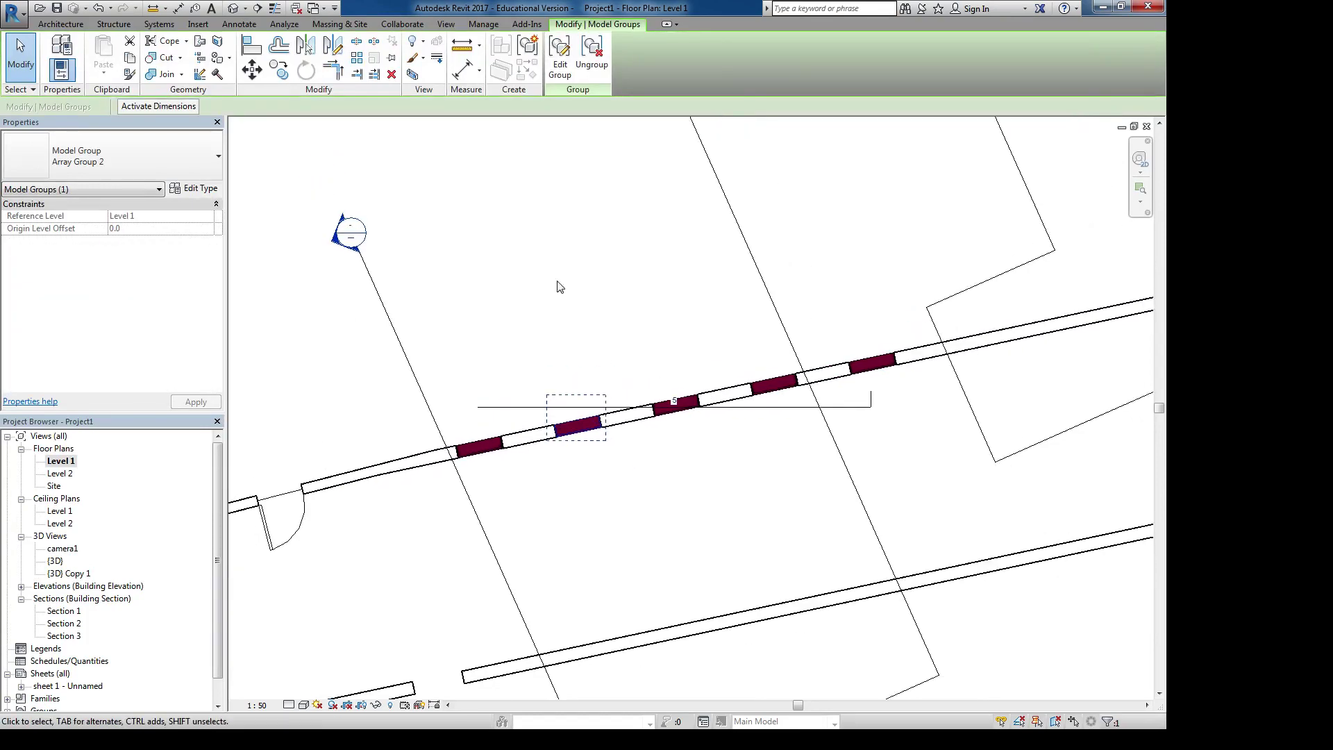
pyautogui.press('Escape')
# Array the diagonal-wall window with Move To: Last, 5 windows from the window to a point along the wall
pyautogui.moveTo(646, 338); pyautogui.dragTo(794, 172, button='middle')
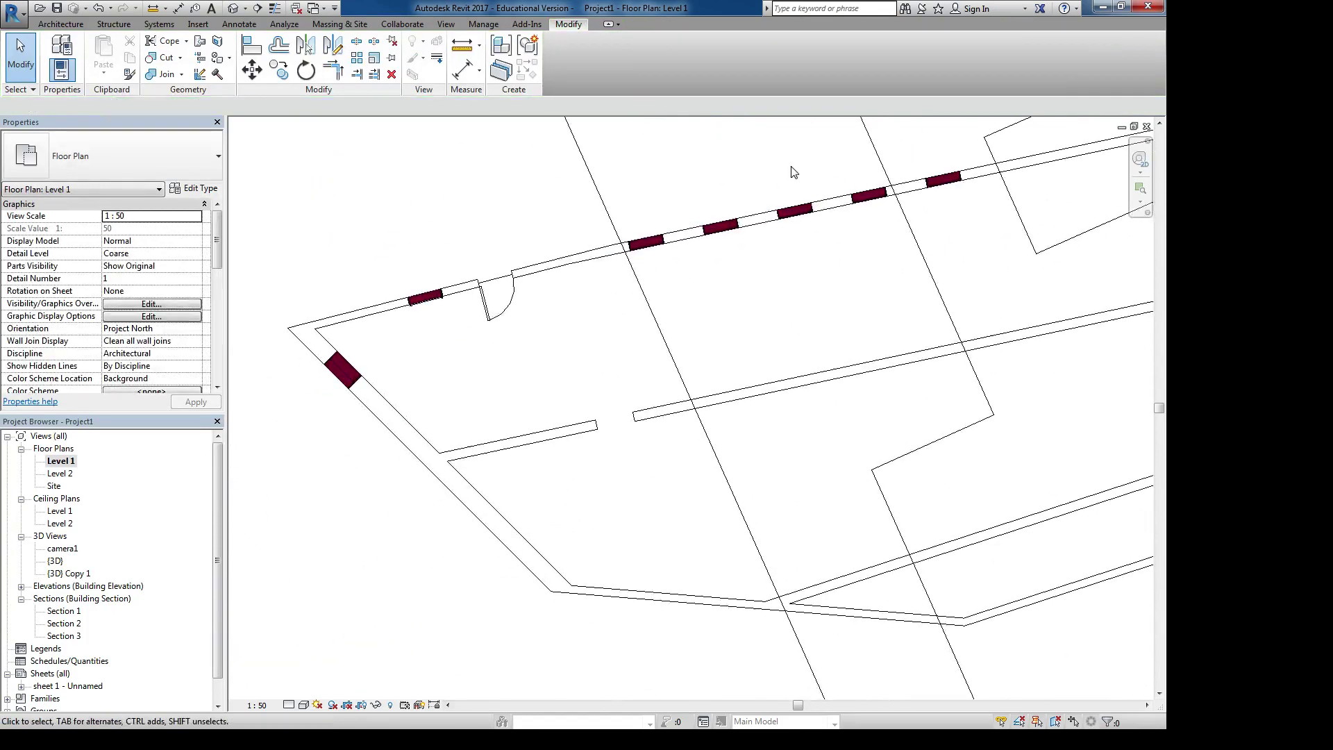
pyautogui.click(321, 376)
pyautogui.click(357, 58)
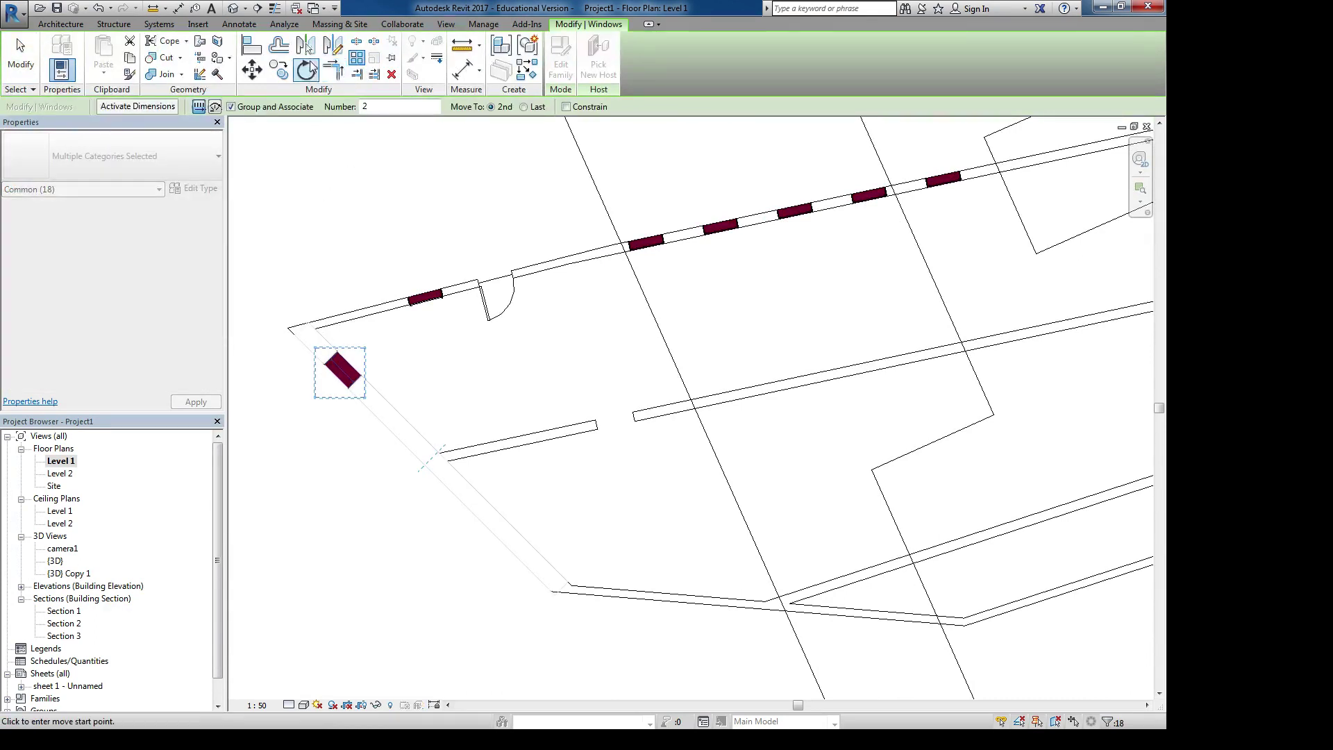
pyautogui.scroll(1, 364, 201)
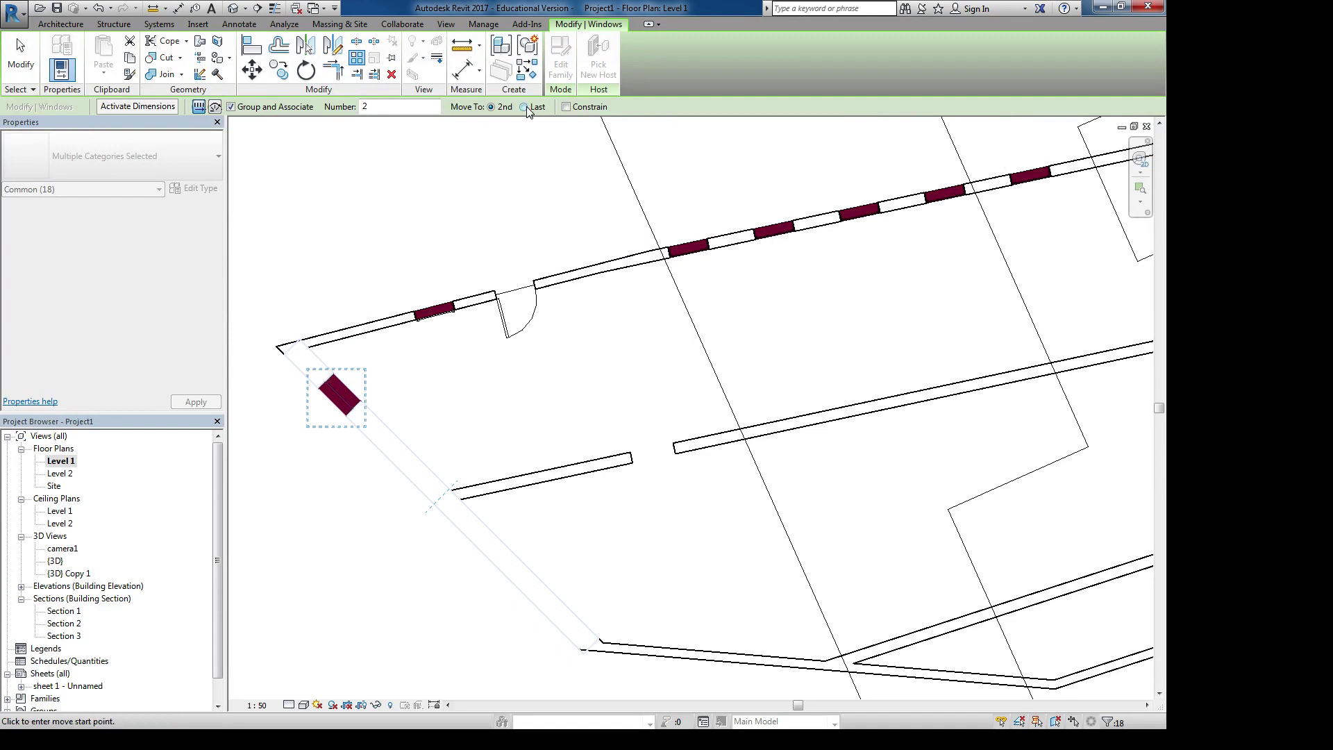
pyautogui.write('5')
pyautogui.click(343, 391)
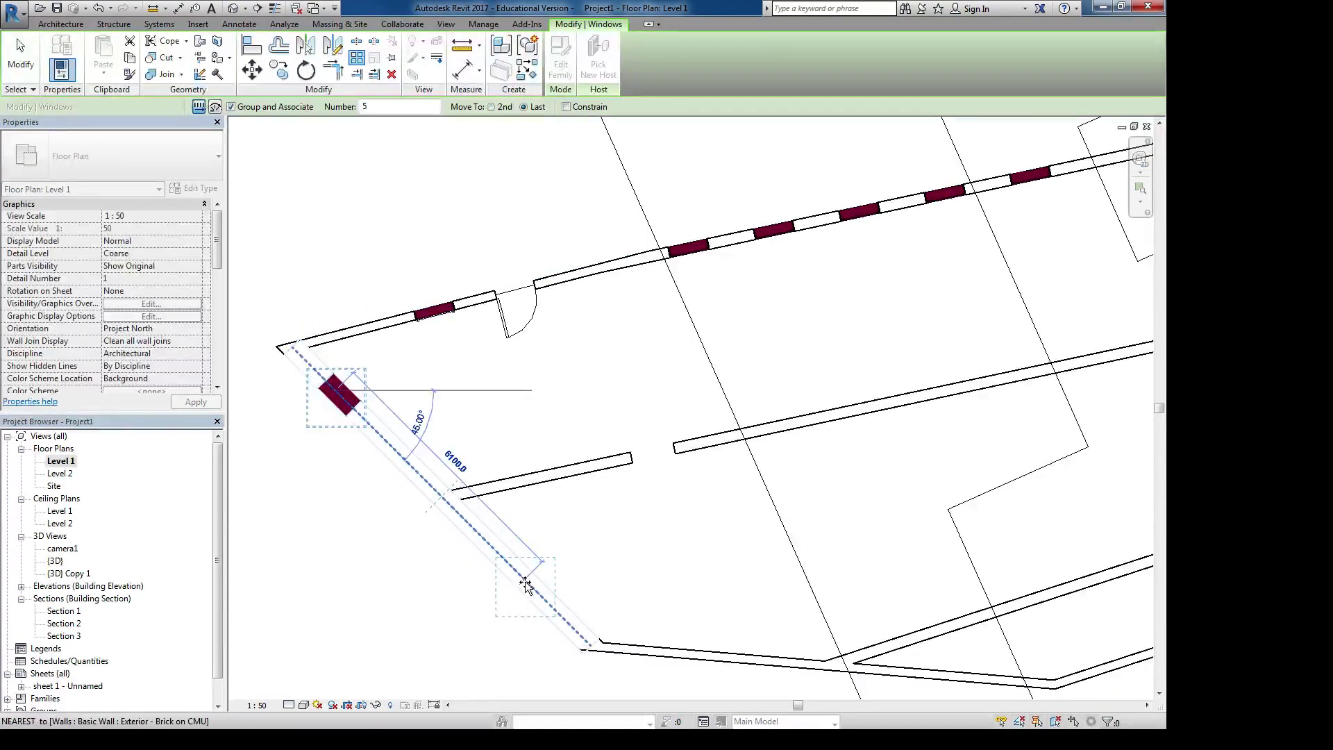
pyautogui.click(526, 586)
pyautogui.scroll(-1, 444, 432)
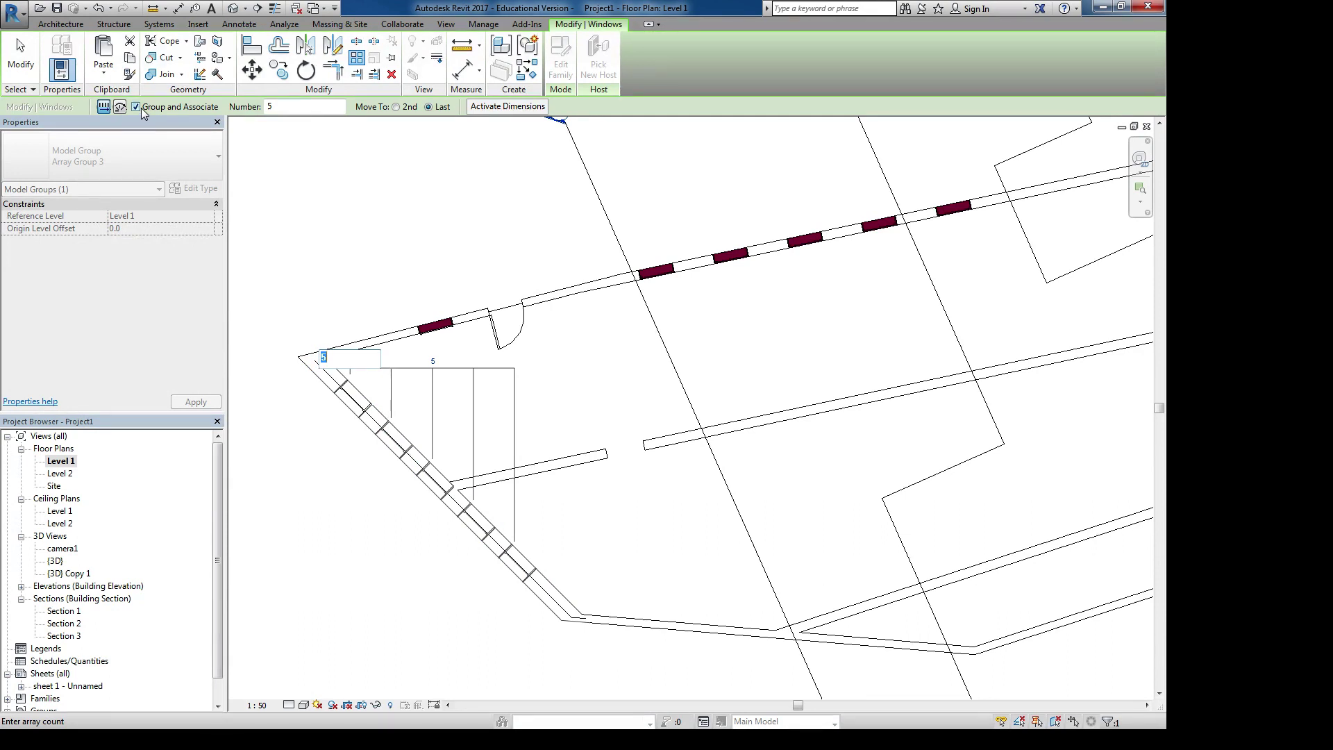
pyautogui.press('Return')
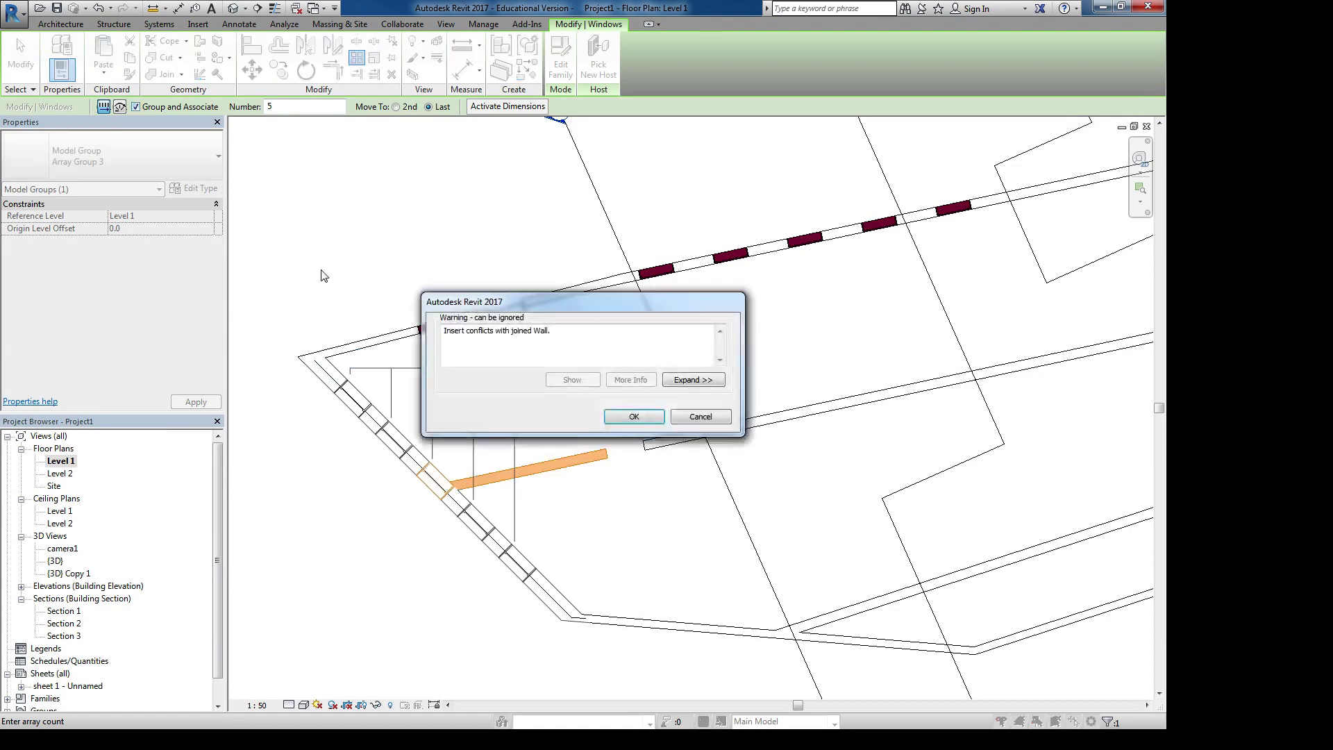
pyautogui.click(634, 416)
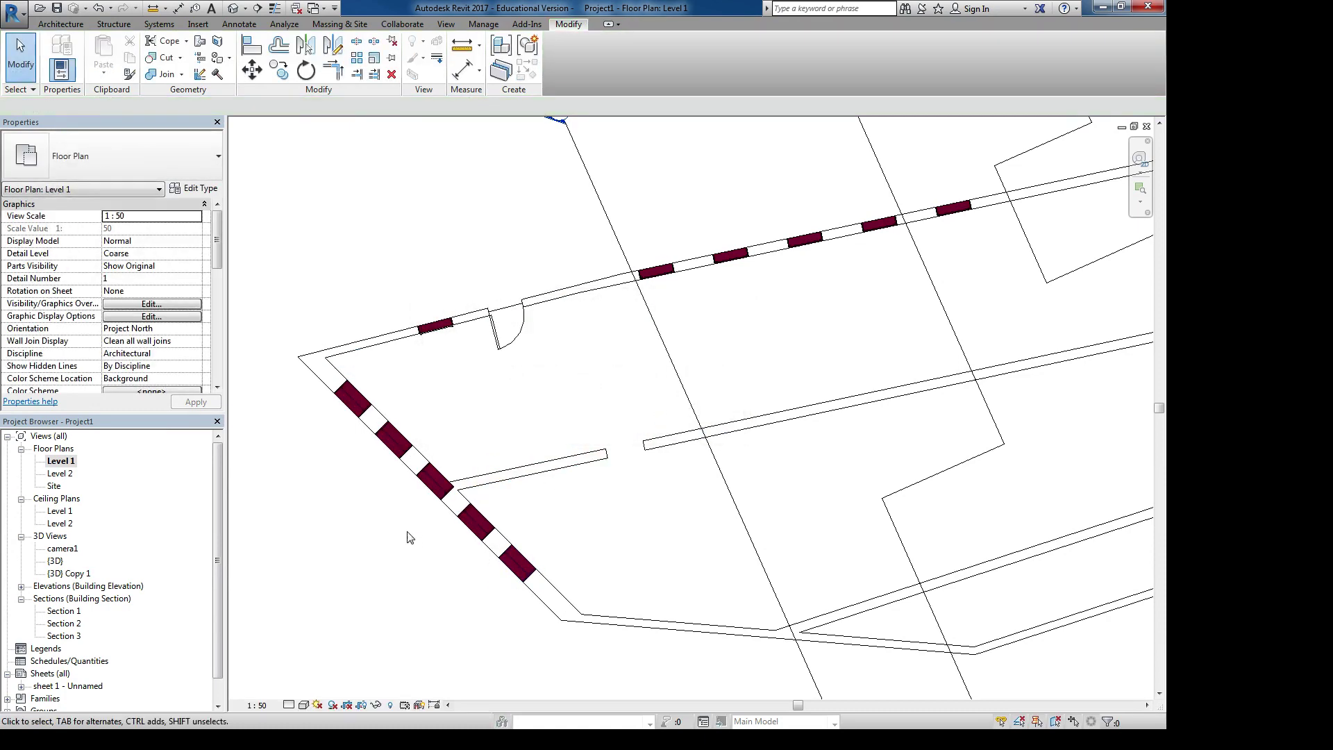
# Change the window array group's count to 6
pyautogui.click(401, 452)
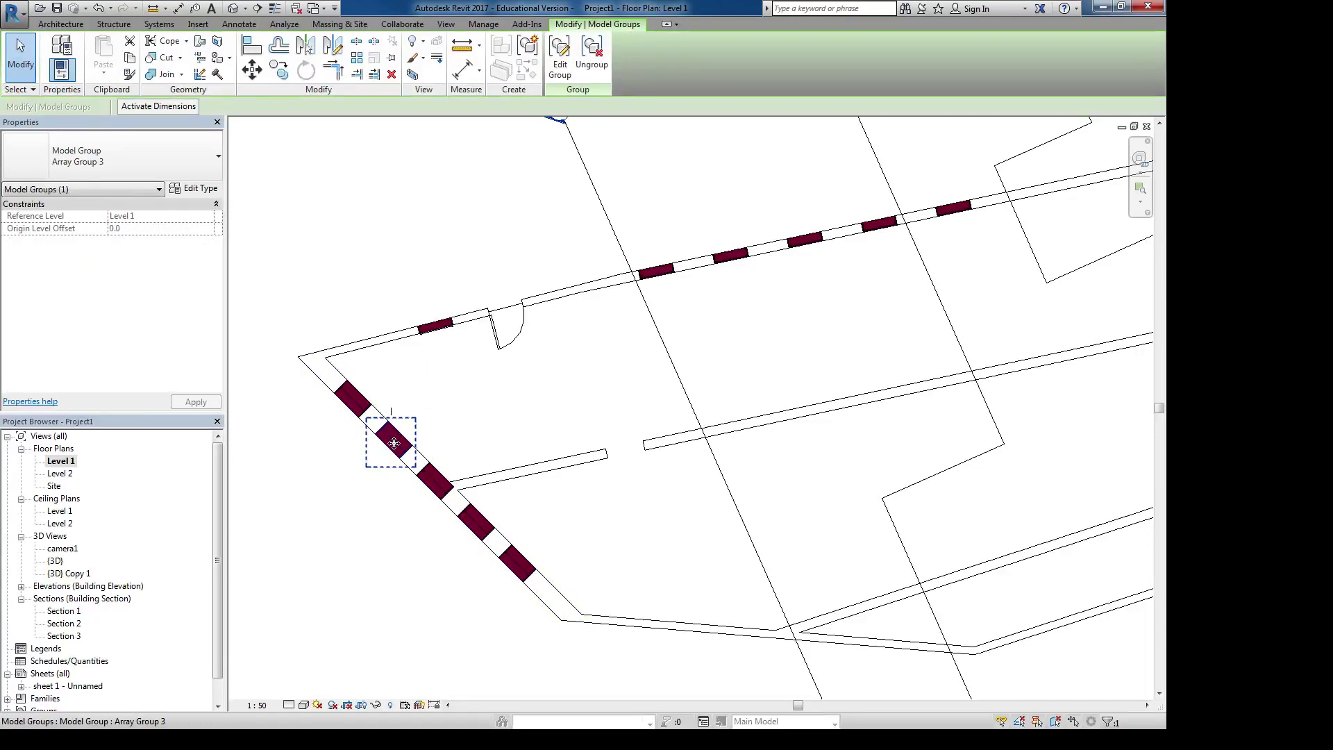
pyautogui.click(432, 361)
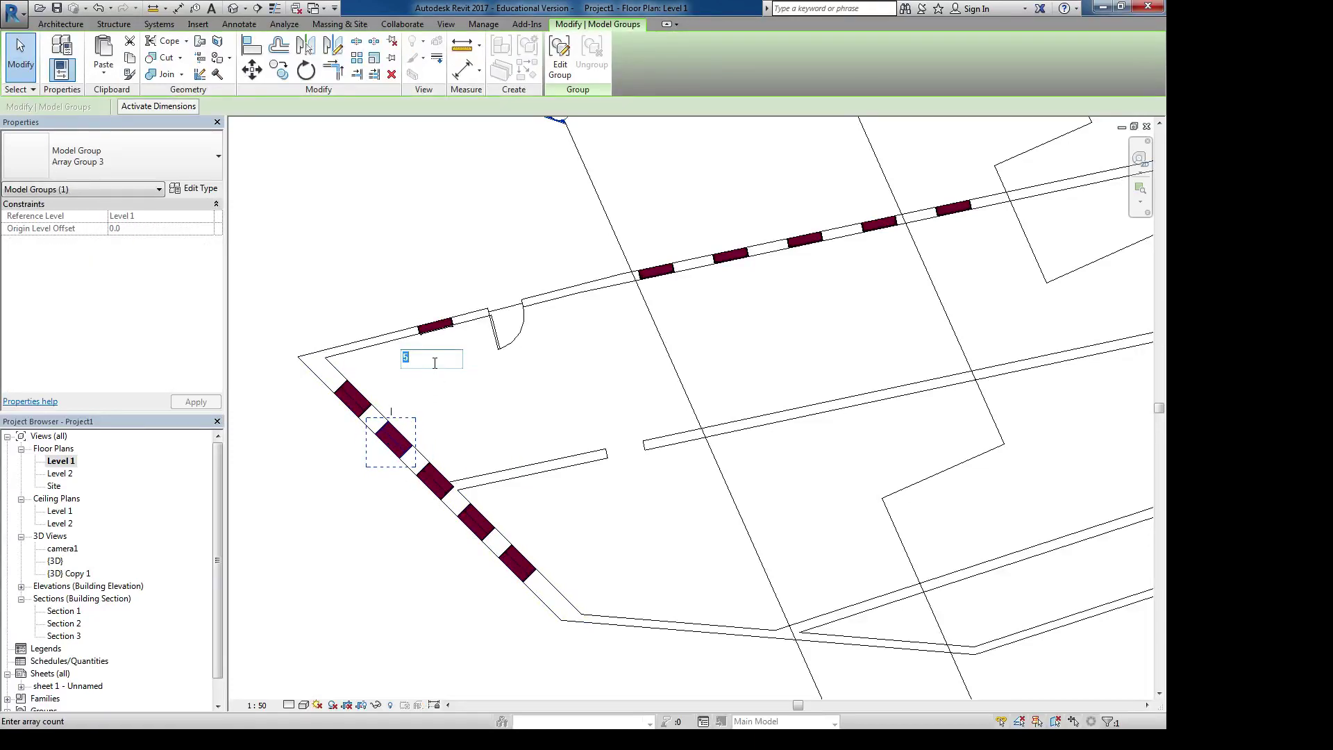
pyautogui.write('4')
pyautogui.press('Return')
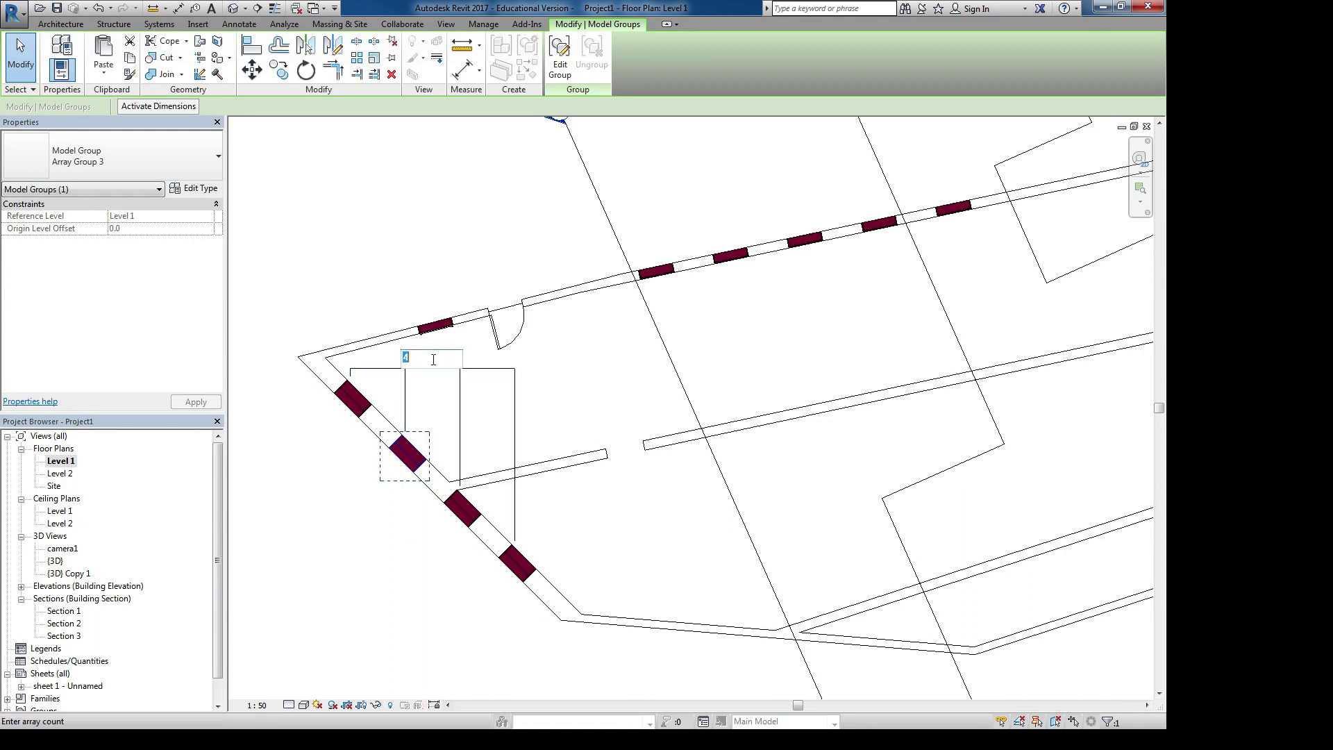
pyautogui.write('6')
pyautogui.press('Return')
pyautogui.click(417, 258)
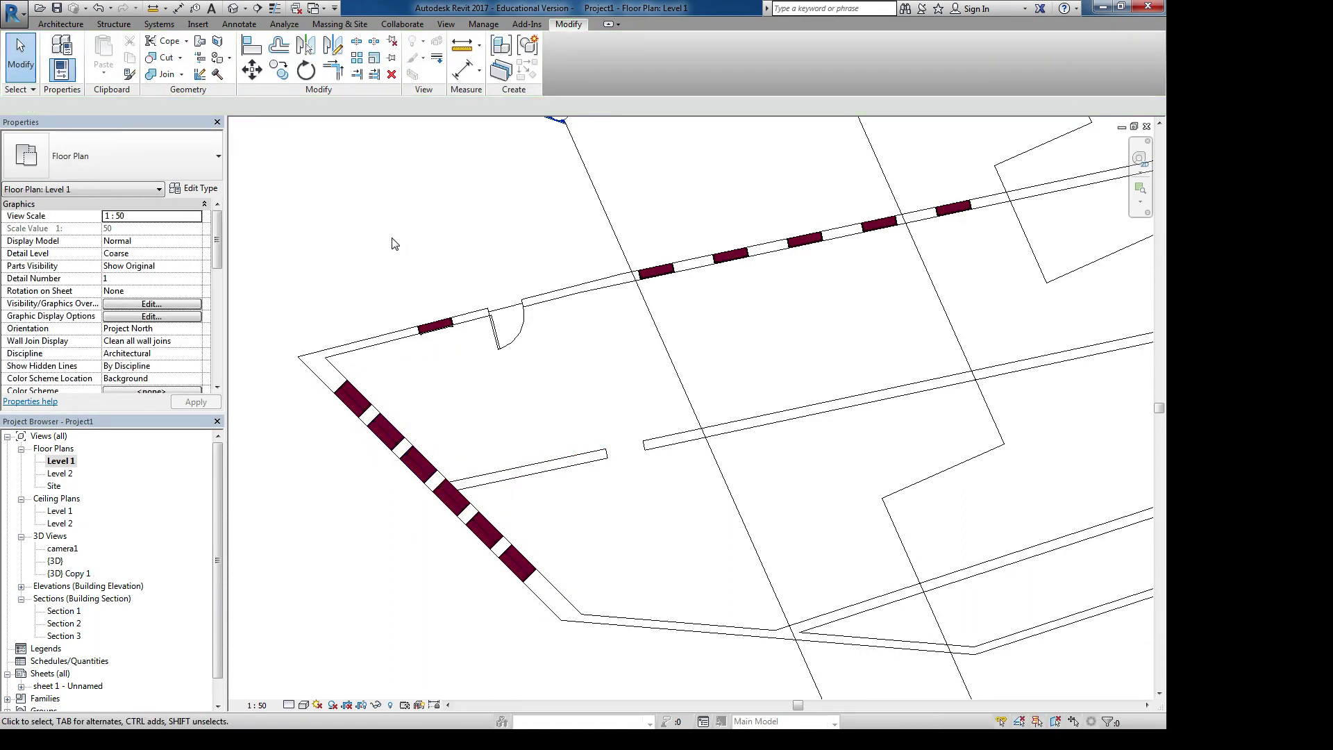
# Copy the door in the upper wall to the clipboard
pyautogui.moveTo(299, 230); pyautogui.dragTo(431, 229, button='middle')
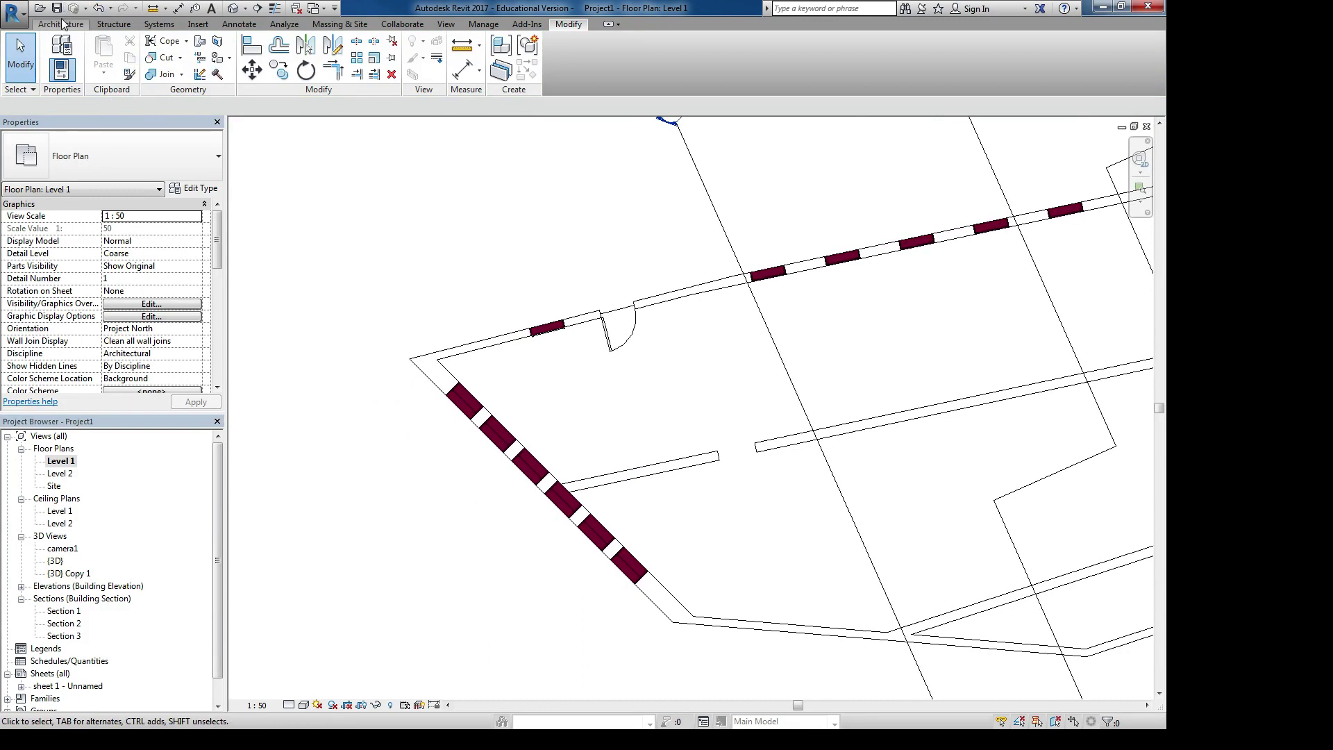
pyautogui.moveTo(602, 306); pyautogui.dragTo(443, 294, button='middle')
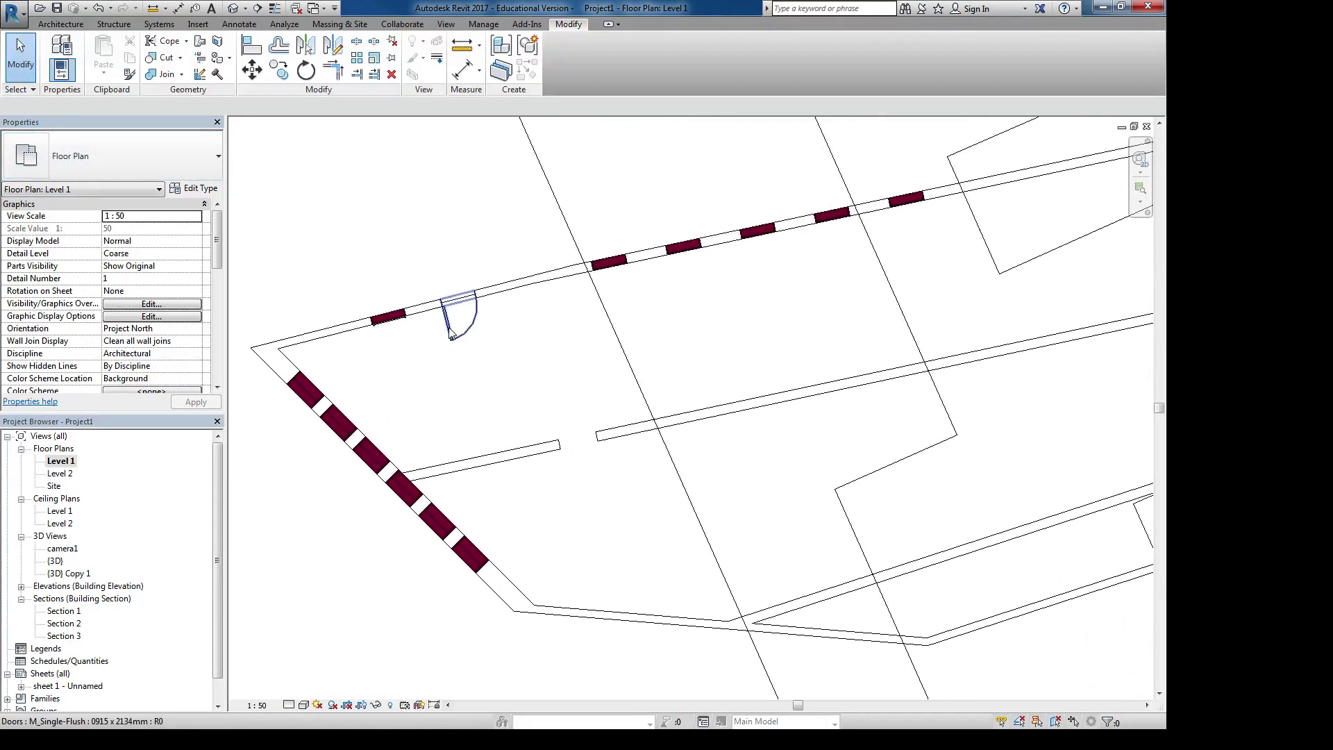
pyautogui.click(453, 330)
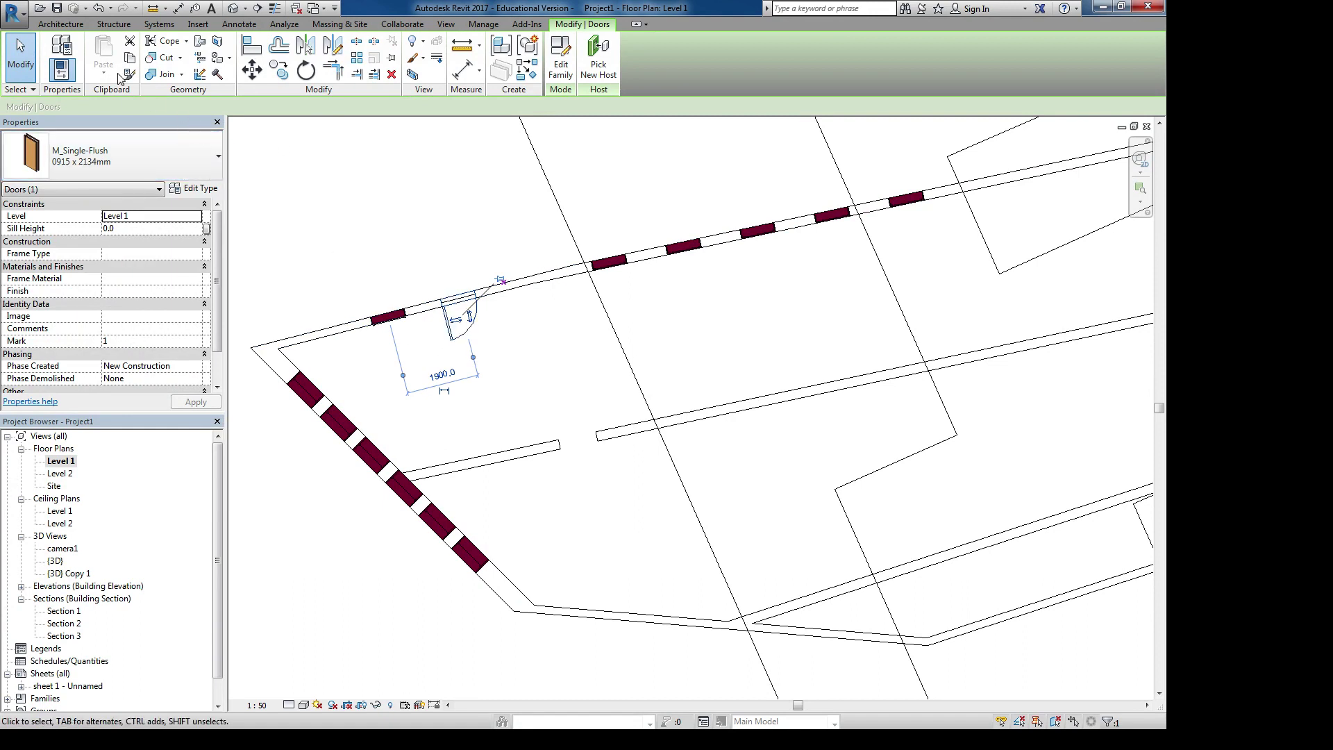
pyautogui.click(130, 58)
# Paste the door aligned to selected levels, choosing Level 2
pyautogui.click(104, 68)
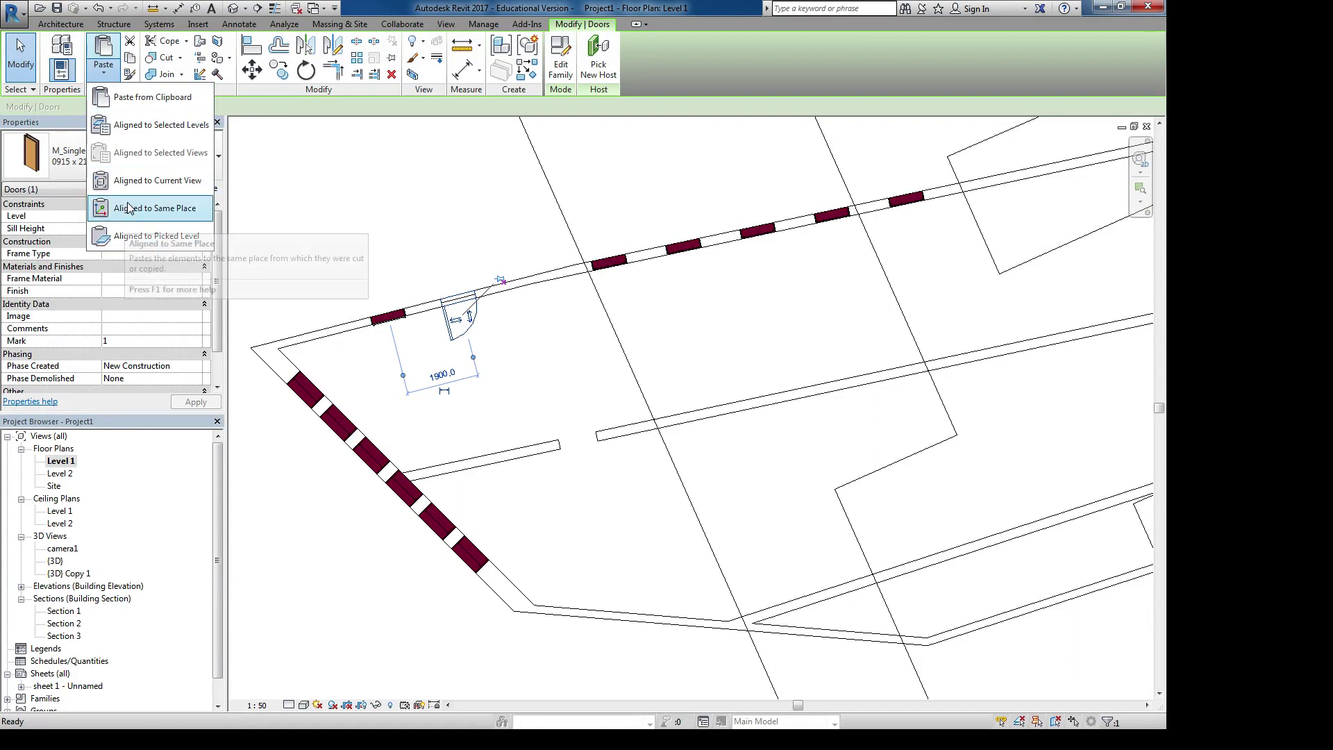
pyautogui.click(153, 125)
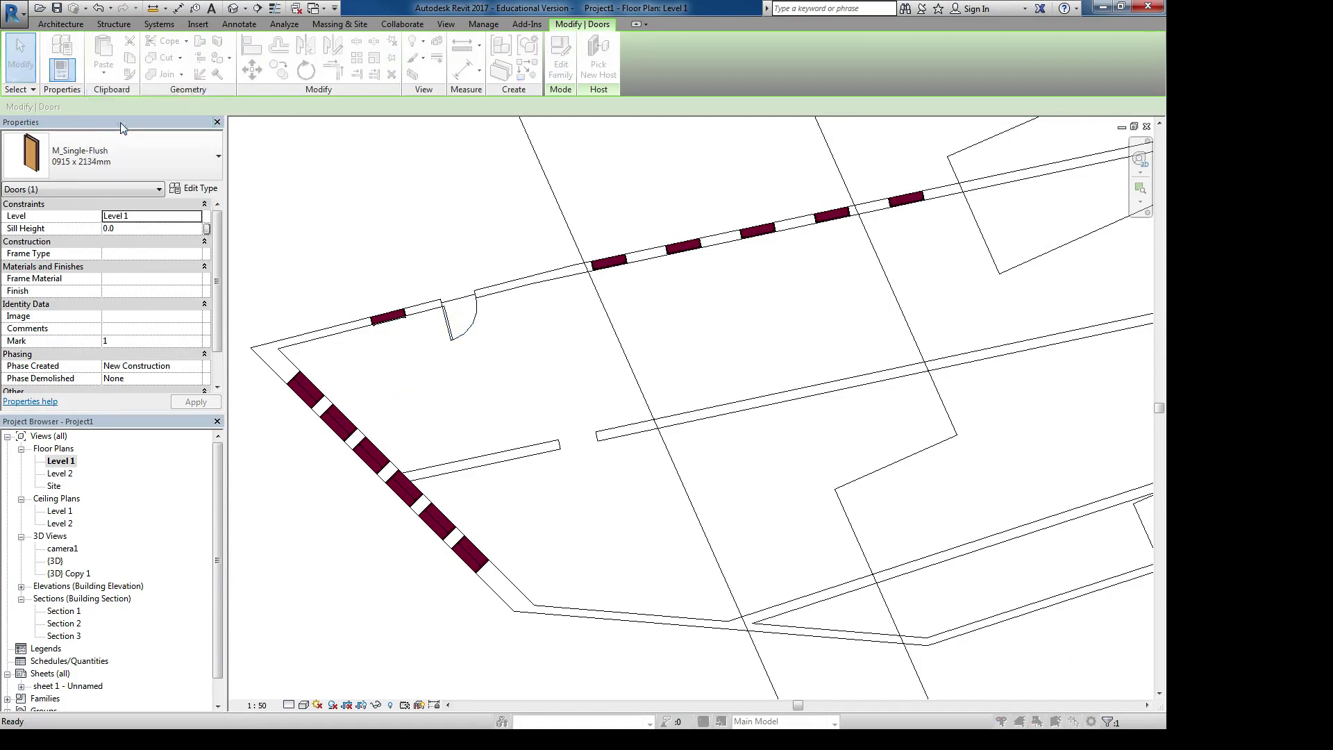
pyautogui.click(503, 286)
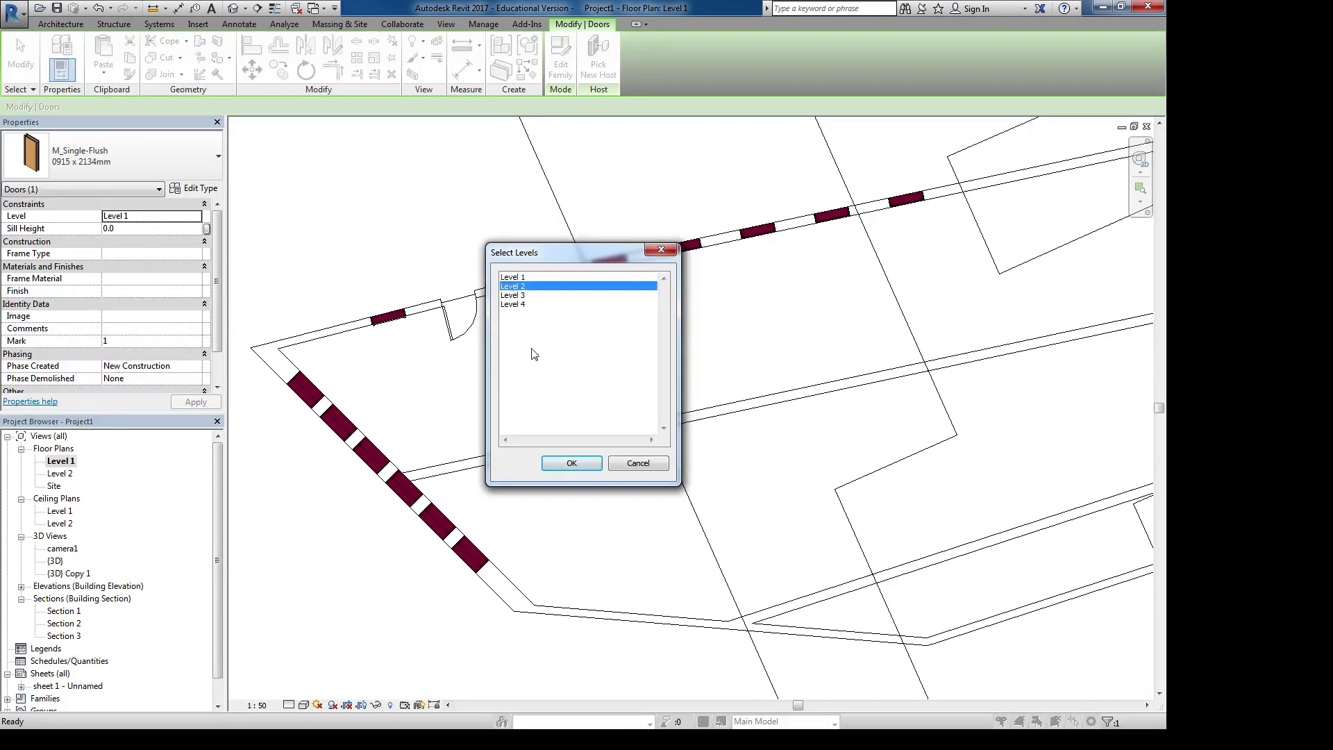
pyautogui.click(571, 463)
# Delete the door copy pasted onto the Level 2 floor plan
pyautogui.doubleClick(69, 473)
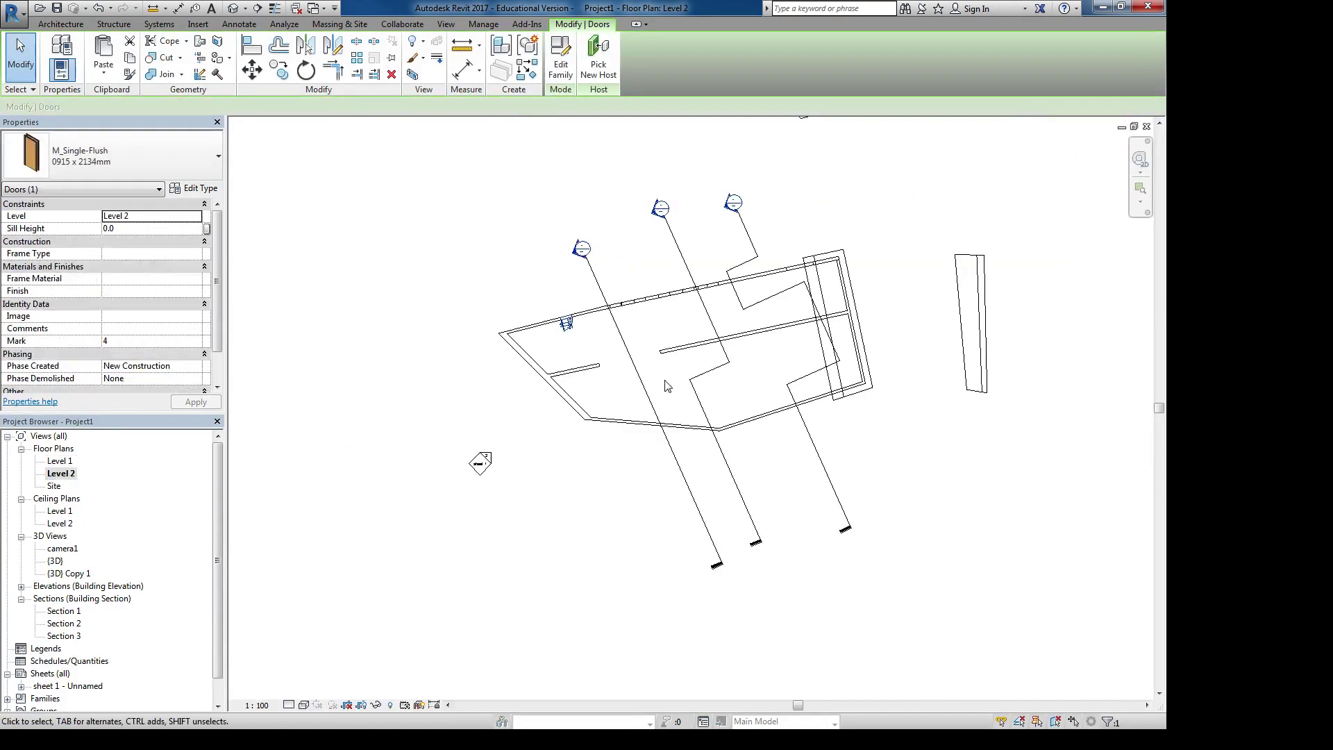
pyautogui.scroll(6, 586, 336)
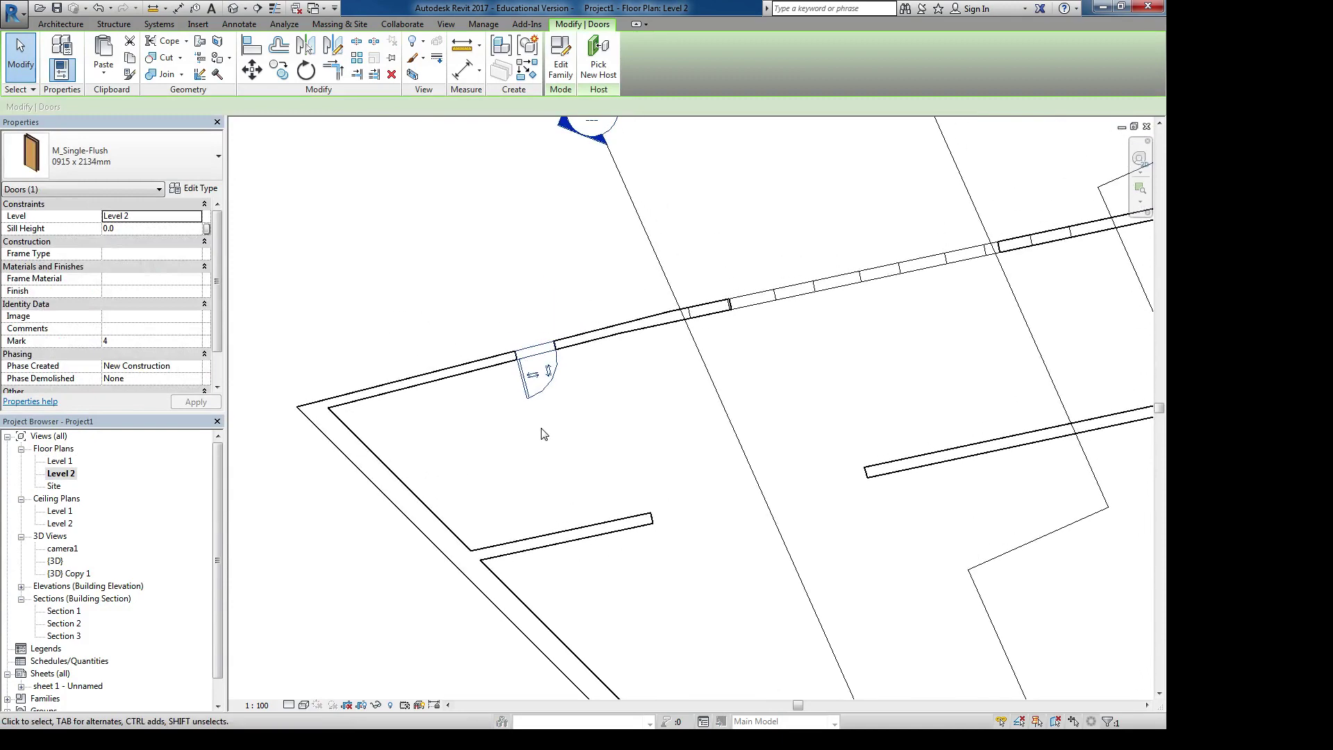
pyautogui.press('Delete')
# Paste the Level 1 door into the Level 2 plan aligned to the current view
pyautogui.doubleClick(63, 461)
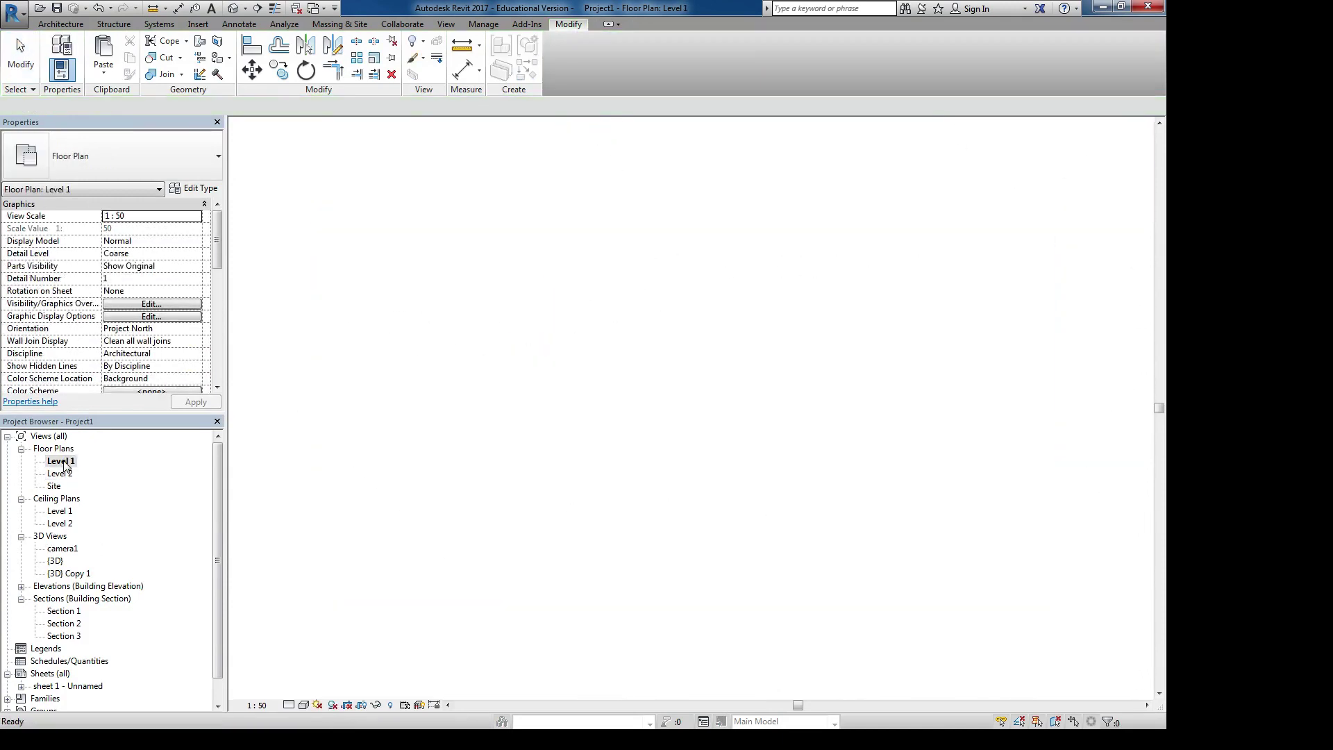
pyautogui.click(467, 337)
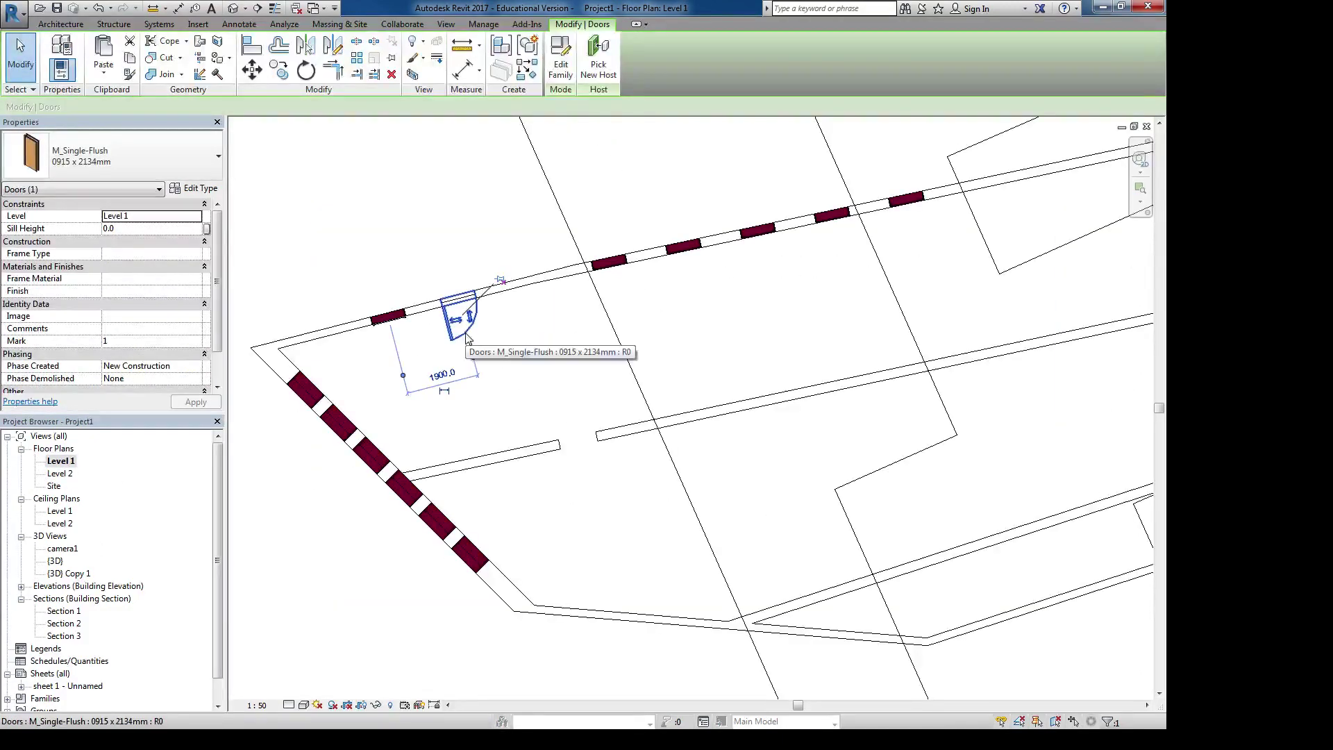
pyautogui.click(72, 477)
pyautogui.doubleClick(72, 476)
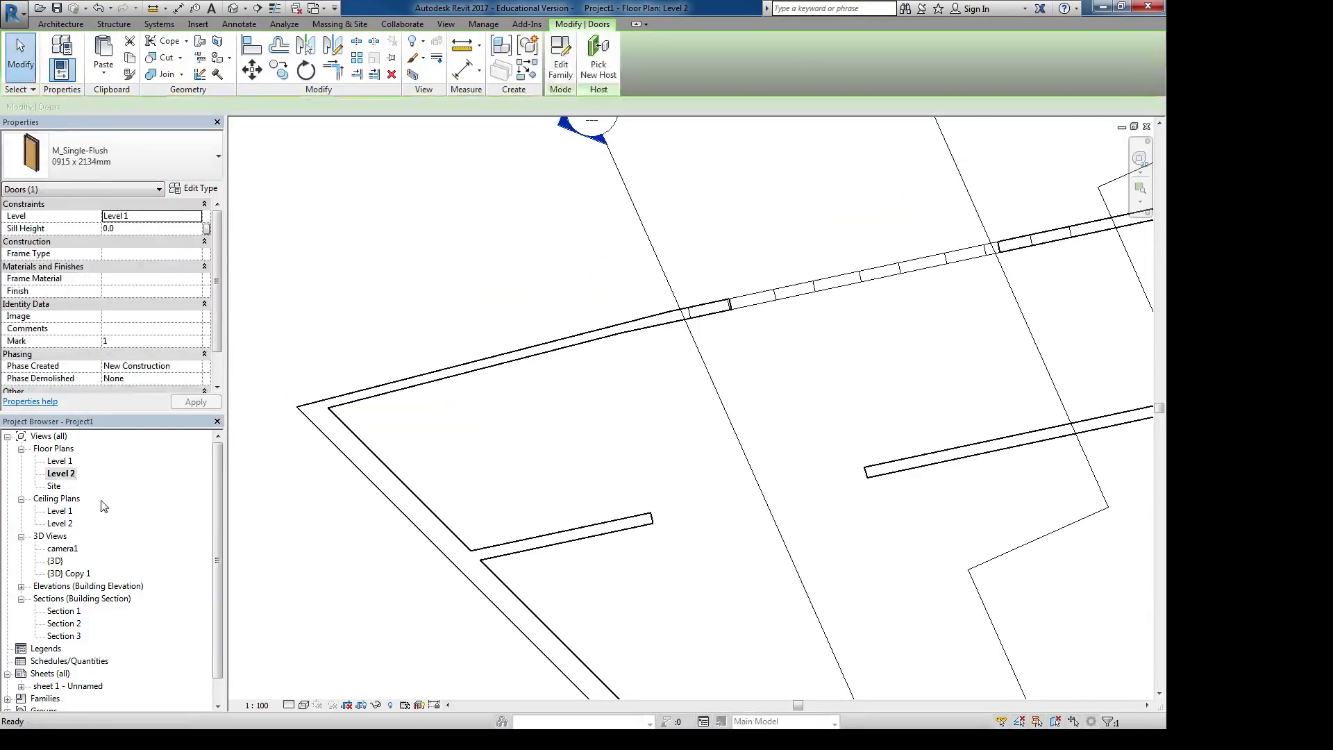
pyautogui.click(104, 69)
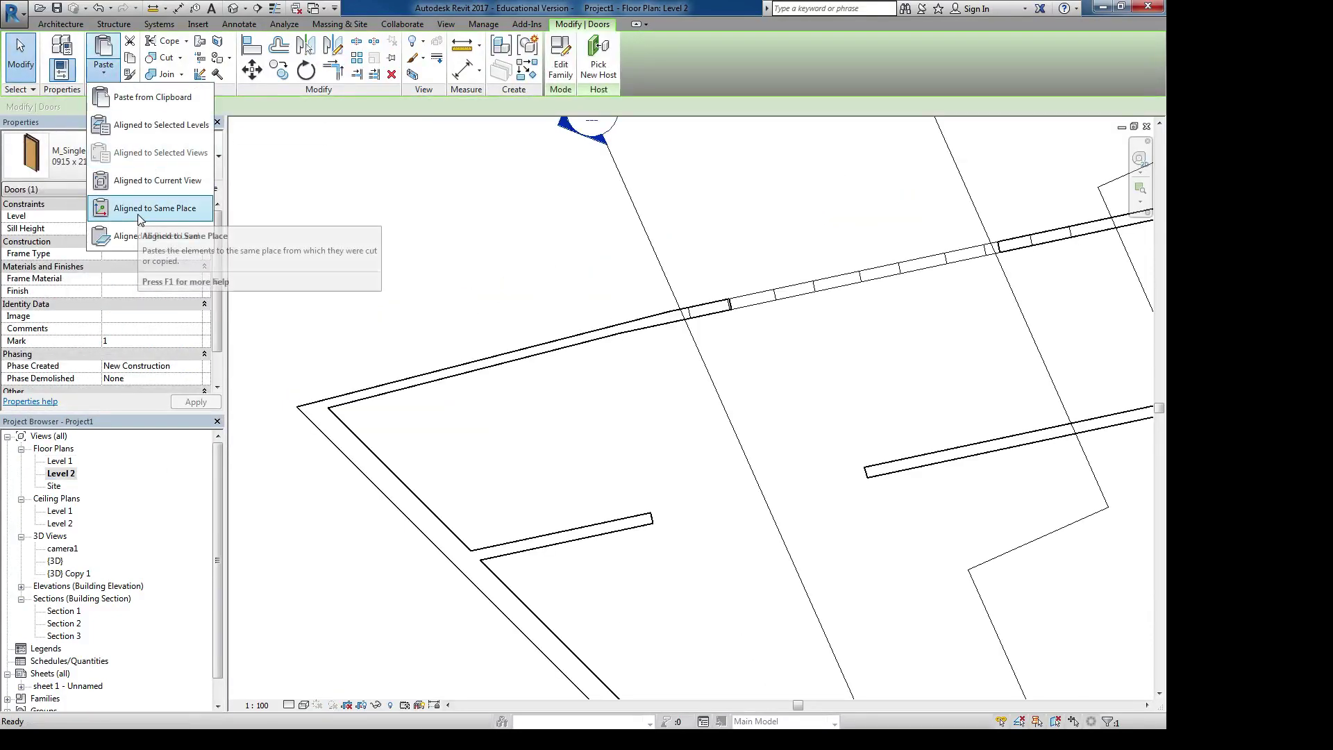
pyautogui.click(136, 184)
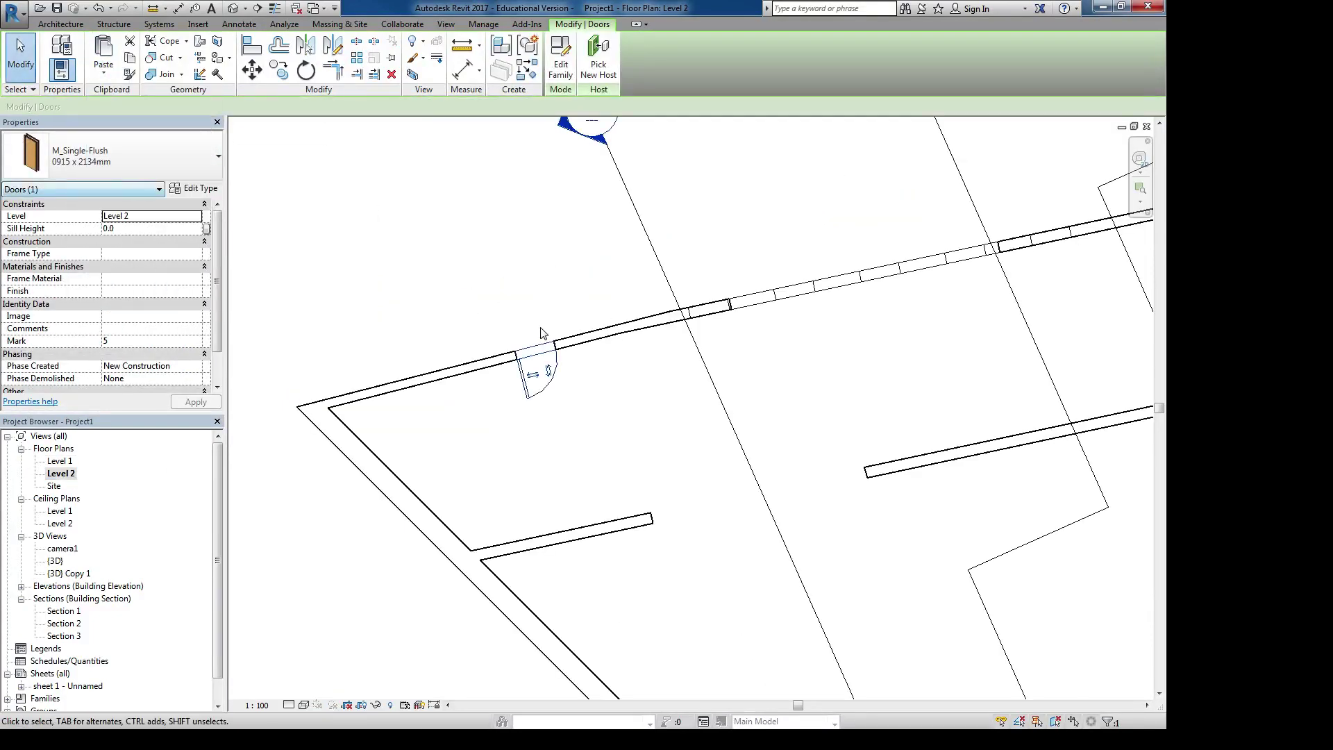
pyautogui.click(461, 289)
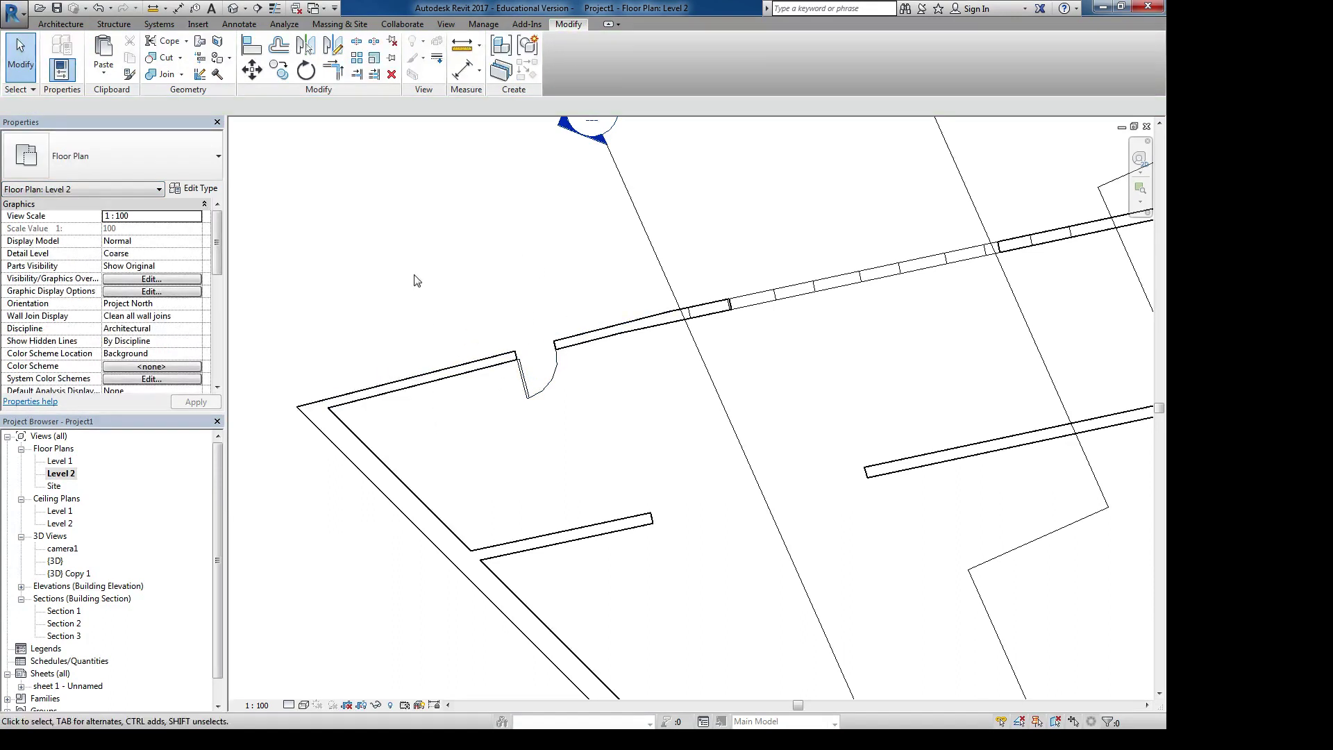